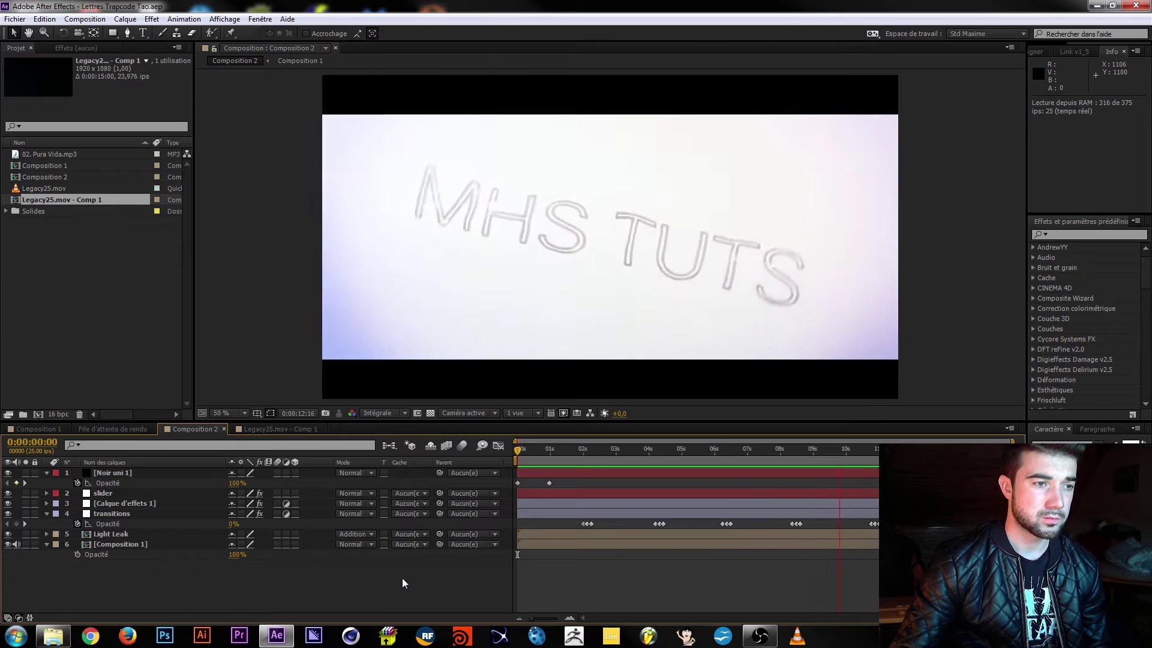
Stop the preview, open Composition 1 and hide the layers Caméra 1 through Caméra 5
key(space)
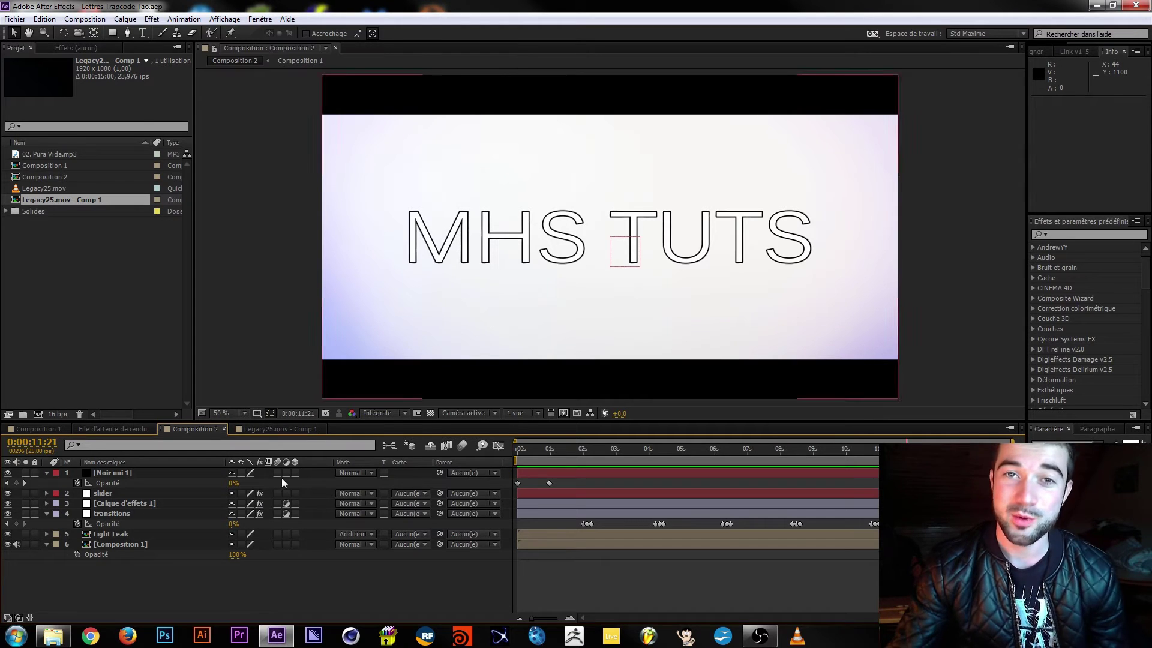
click(52, 428)
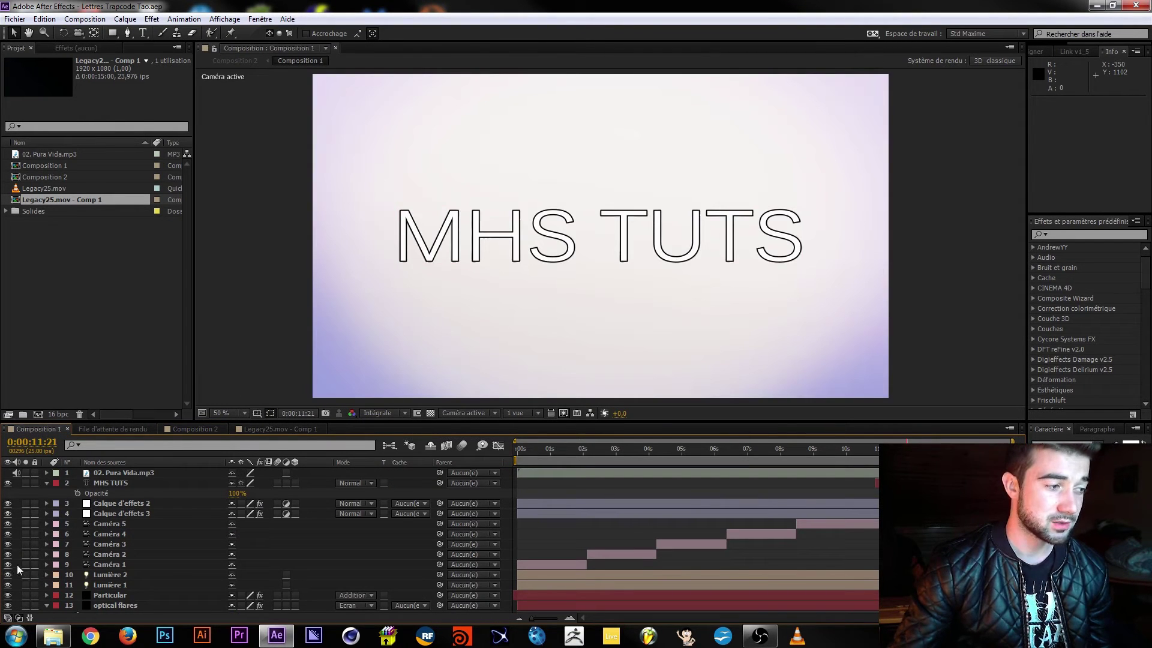
drag(7, 528, 7, 574)
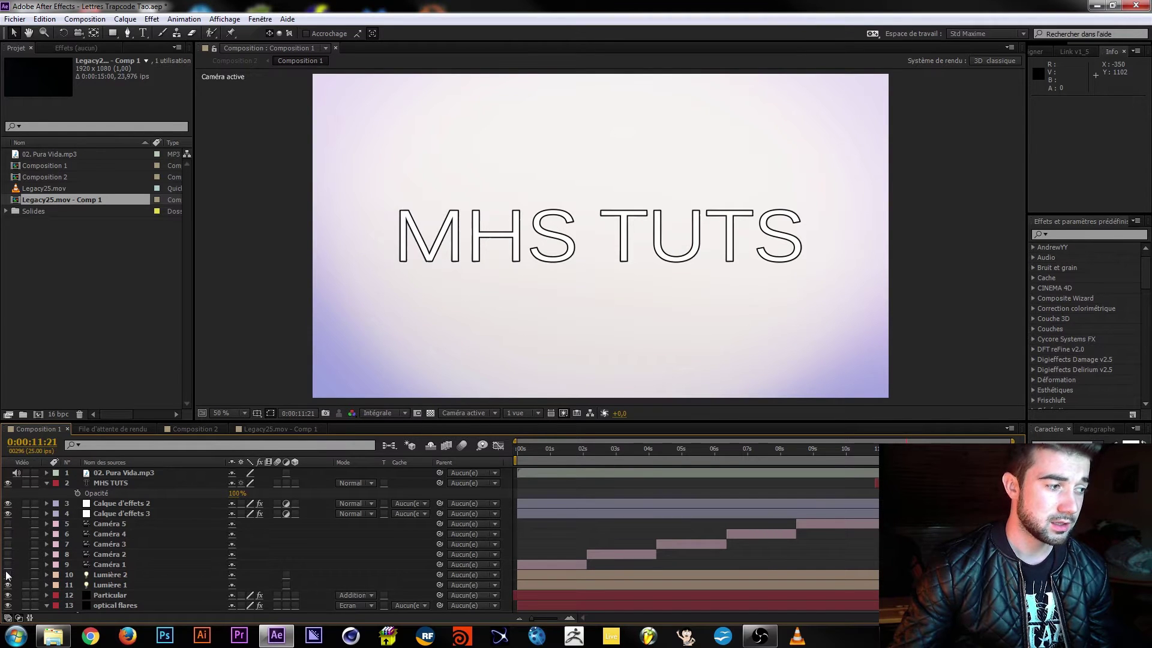
click(8, 574)
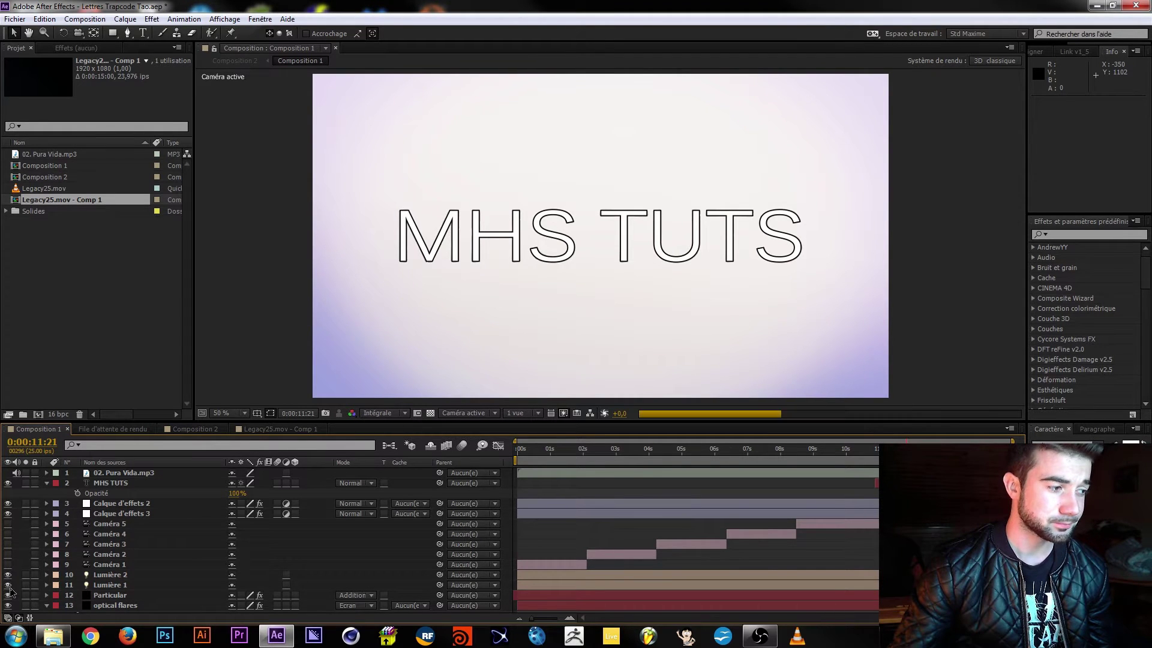
Isolate the TAO layer, scrub through its letter animation from end to start, and show all layers again
scroll(56, 585, down, 2)
click(25, 585)
mouse_move(598, 457)
mouse_down()
mouse_move(577, 454)
mouse_move(897, 451)
mouse_up()
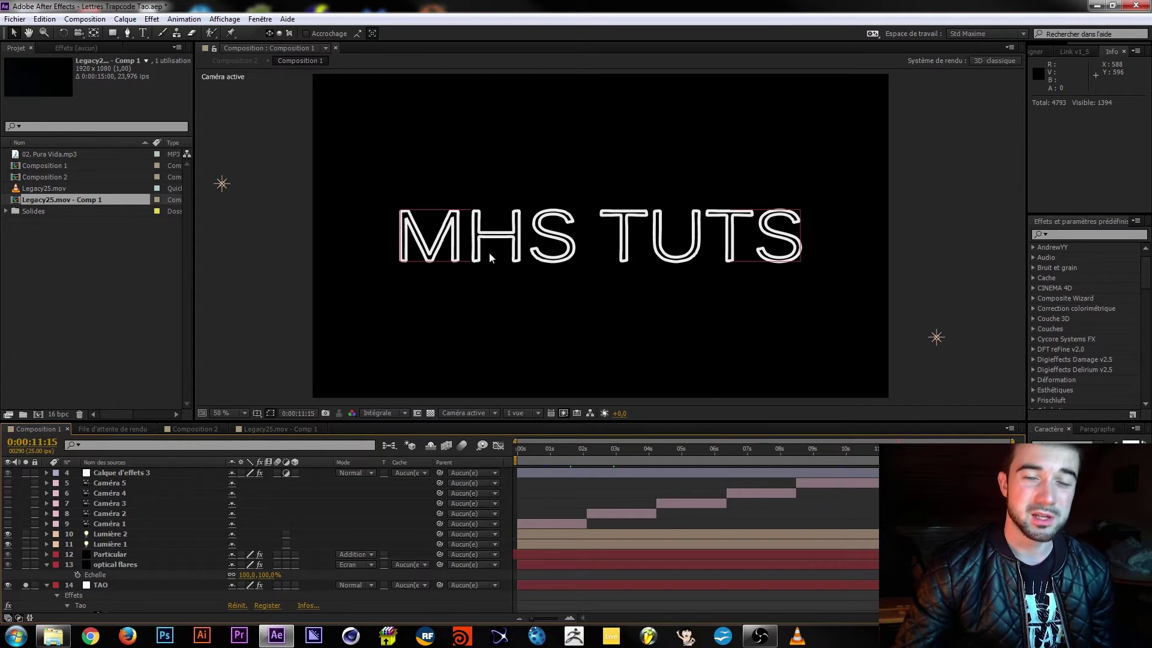
drag(704, 454, 541, 447)
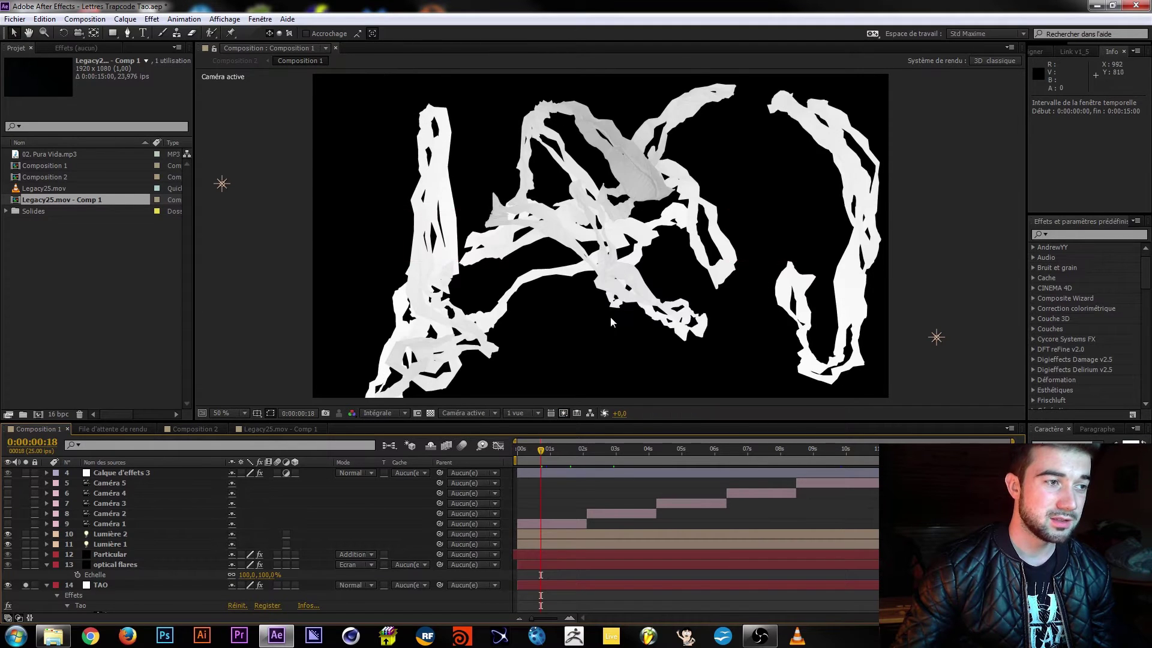
click(25, 585)
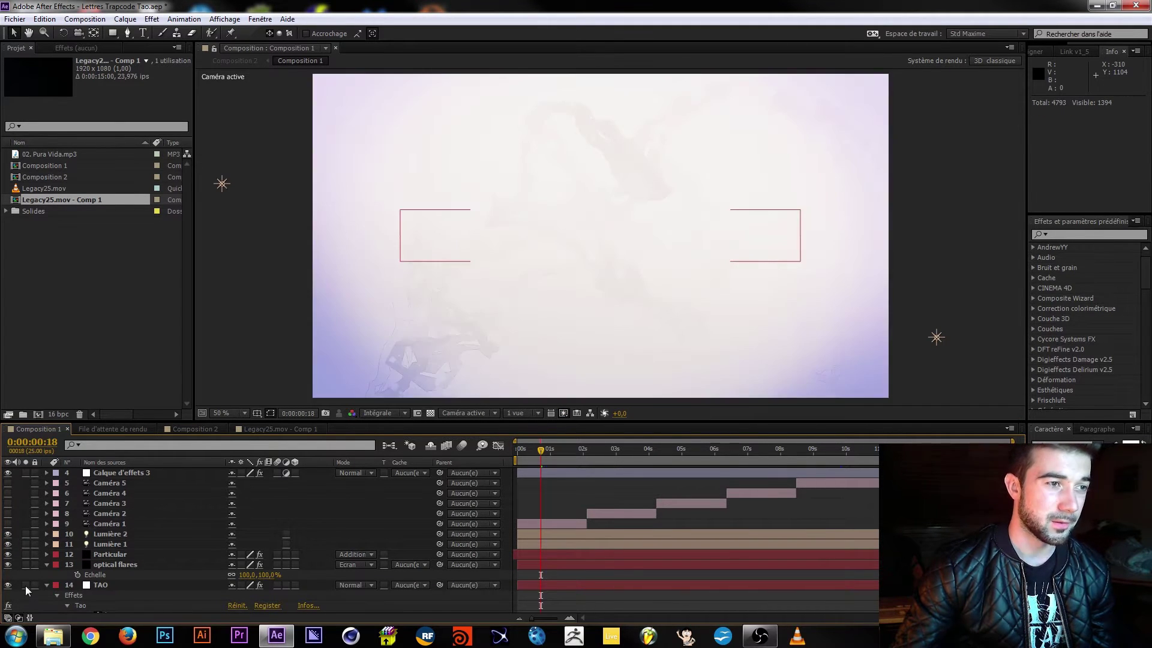
Check the full scene at several times and make the five camera layers visible again
click(581, 448)
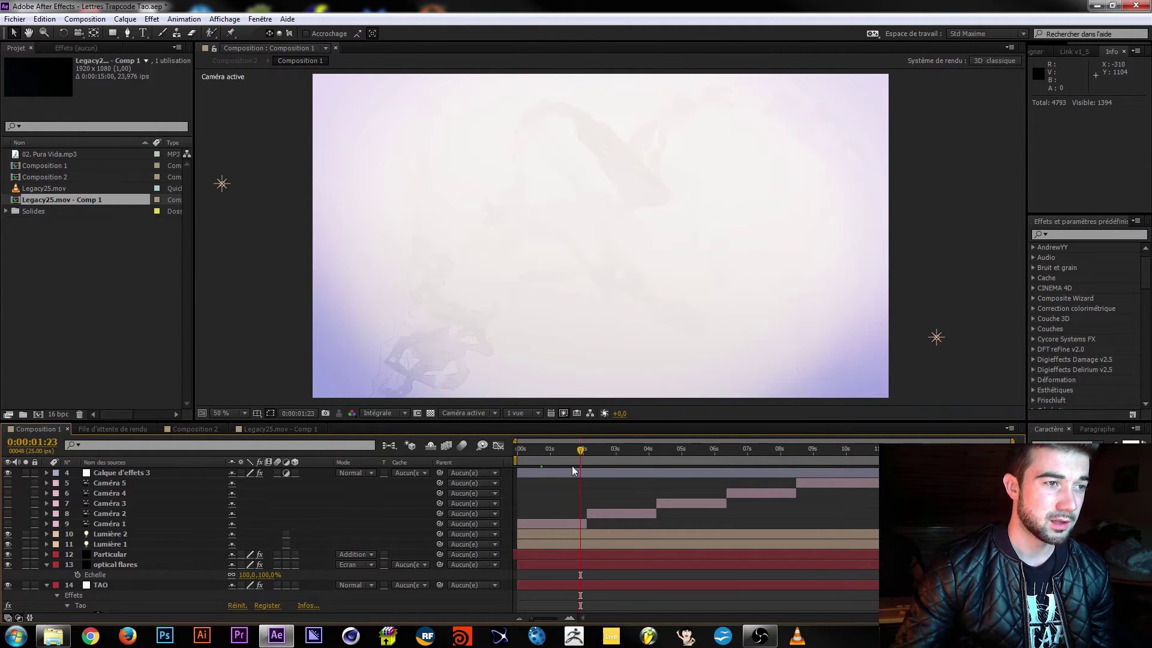
click(742, 449)
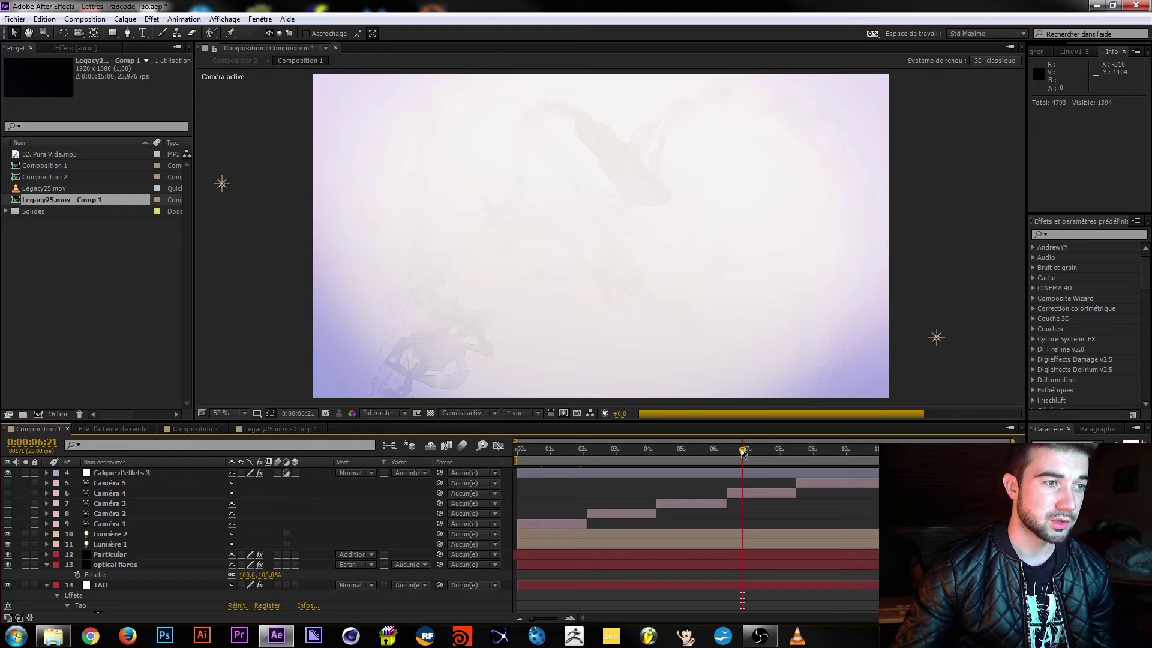
click(679, 449)
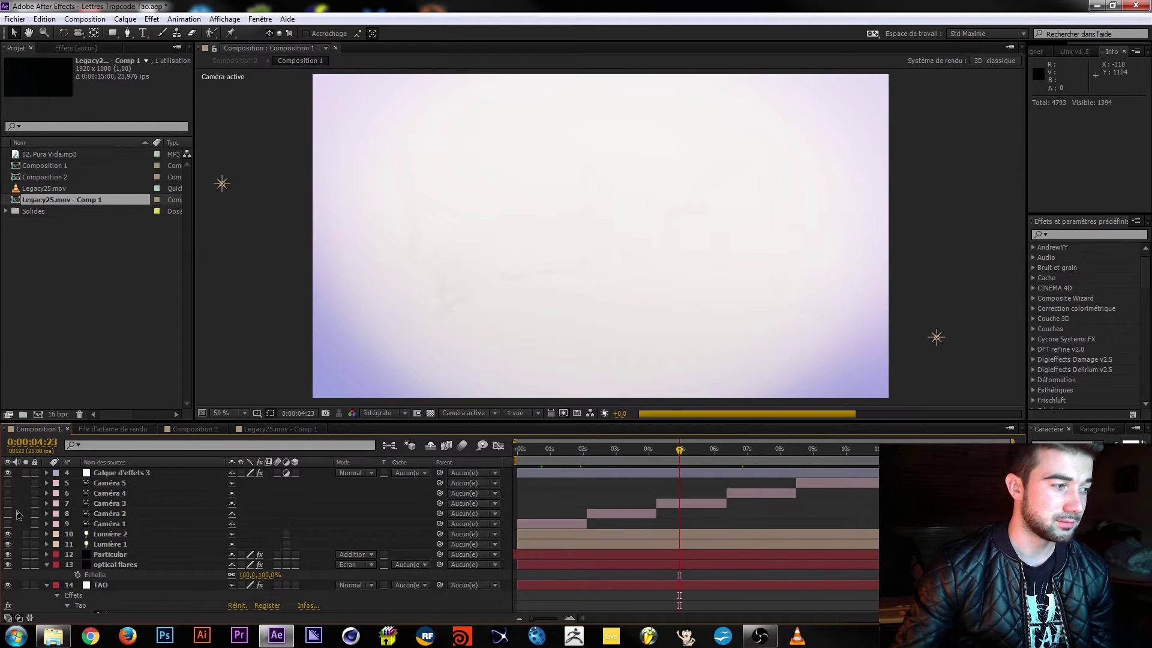
drag(8, 523, 9, 489)
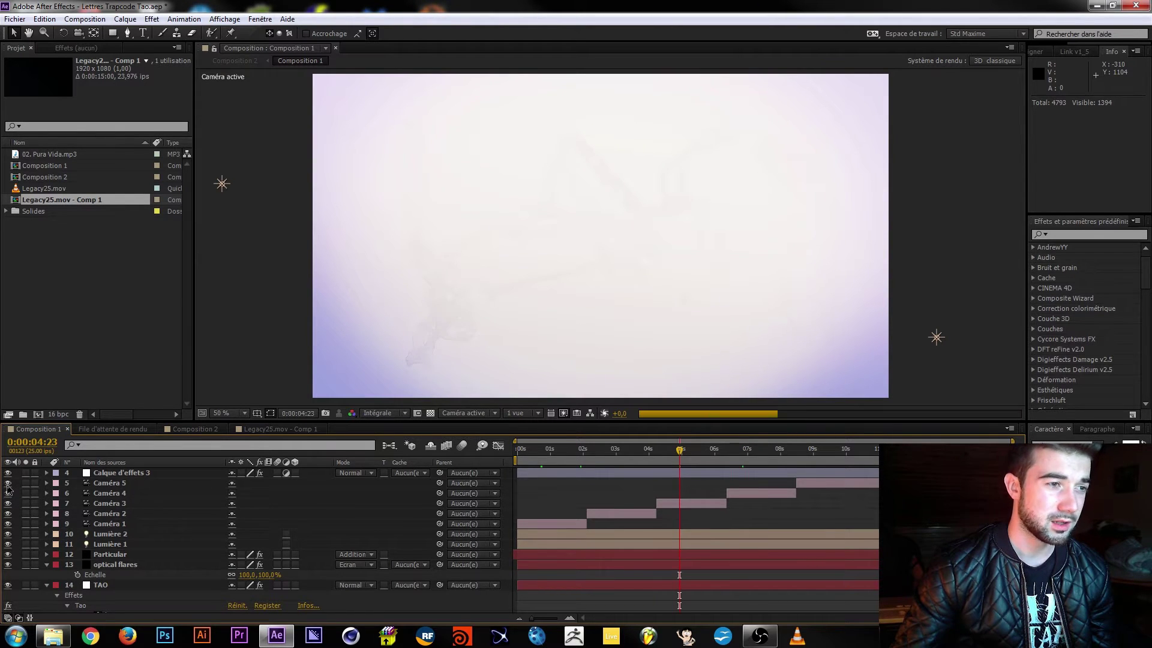
scroll(617, 223, up, 1)
scroll(586, 225, down, 1)
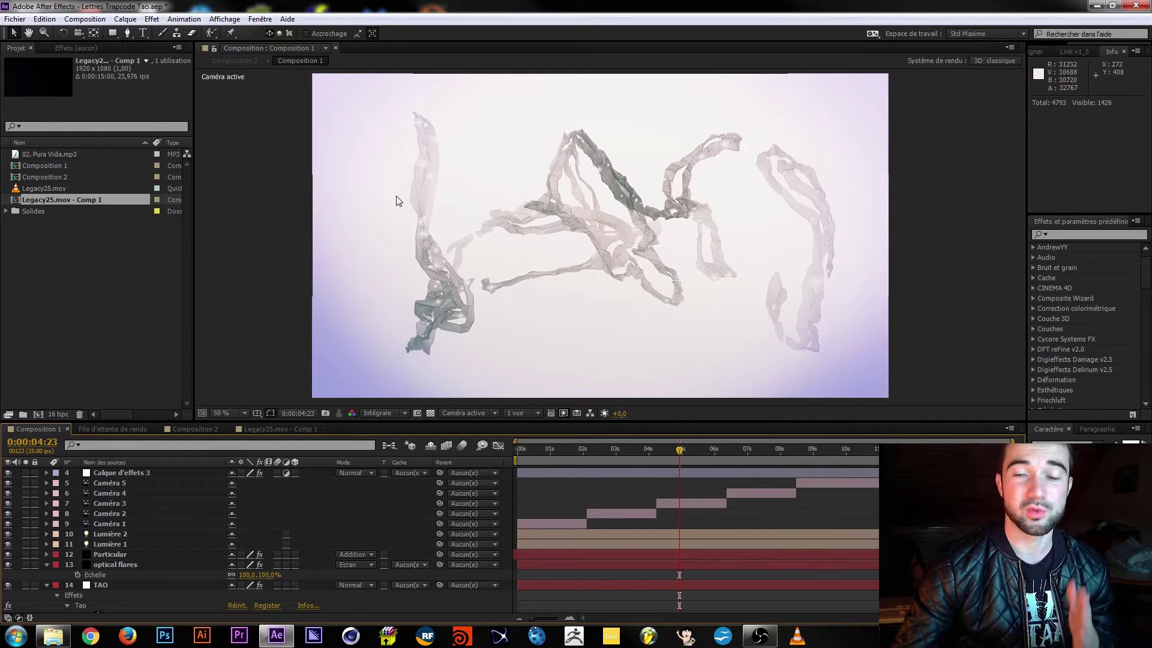
Start a new project without saving the changes to the open one
click(11, 18)
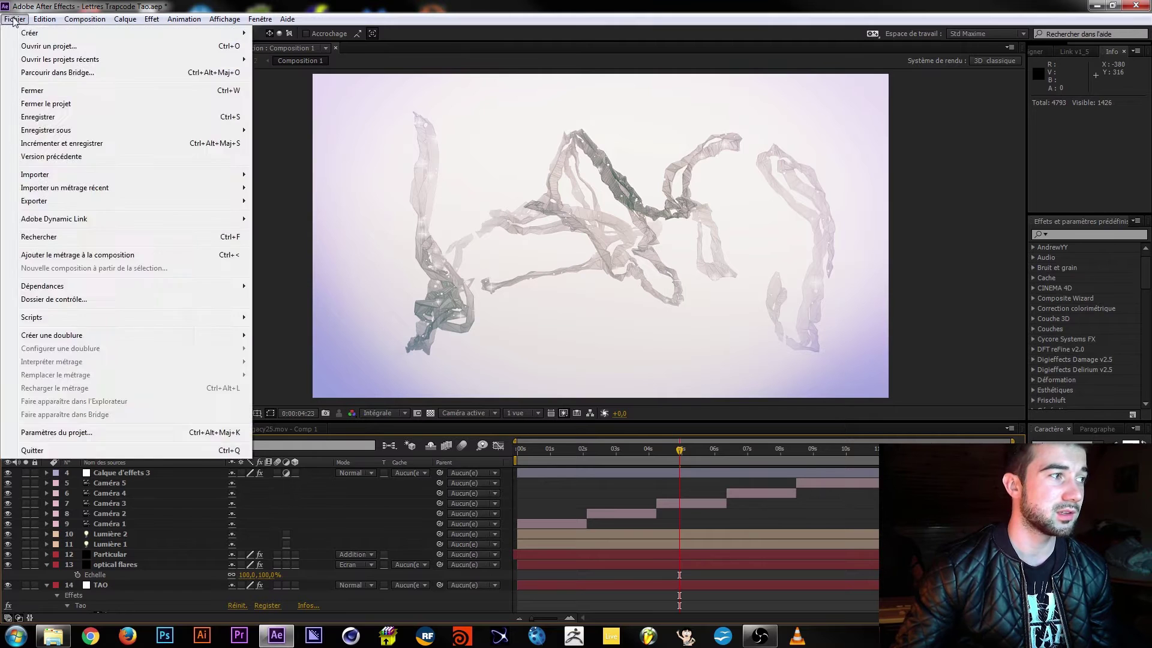
mouse_move(15, 33)
click(269, 34)
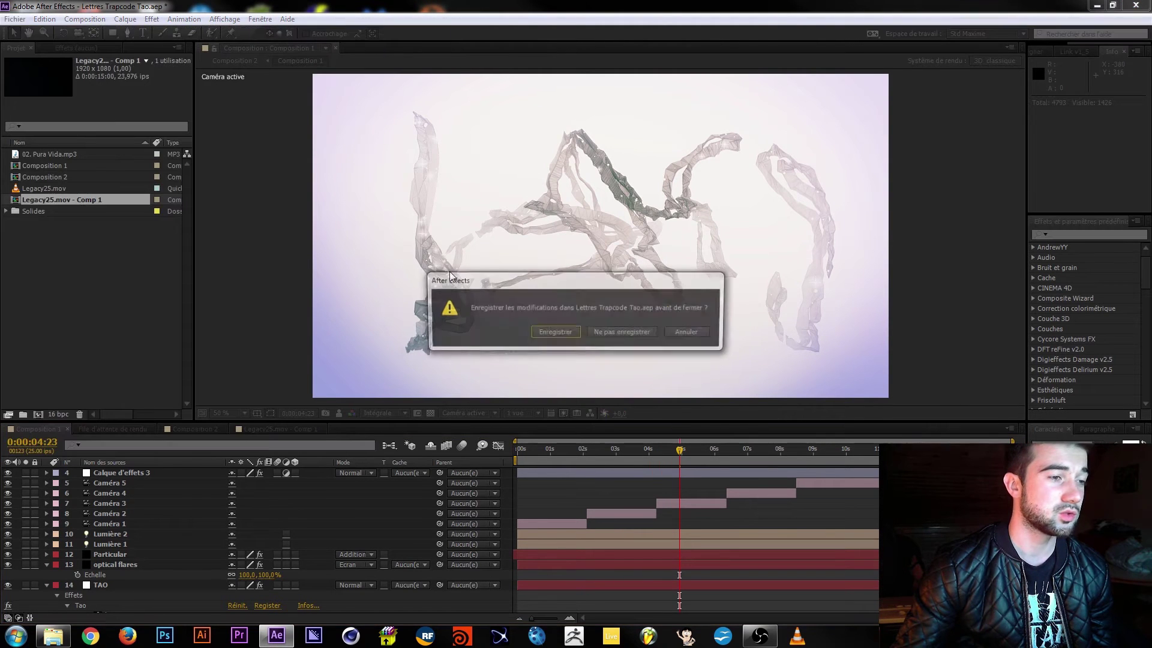
click(621, 326)
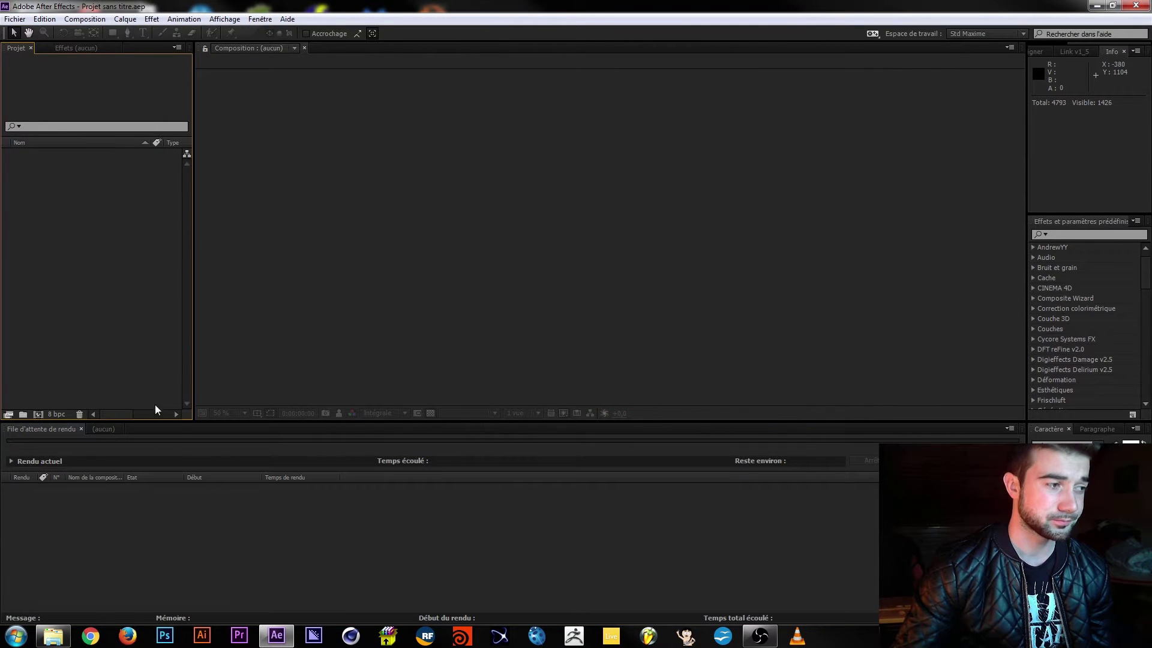
Set the project to 16 bpc and create a 1920 × 1080, 25 fps, 15-second composition named Composition 1
click(82, 429)
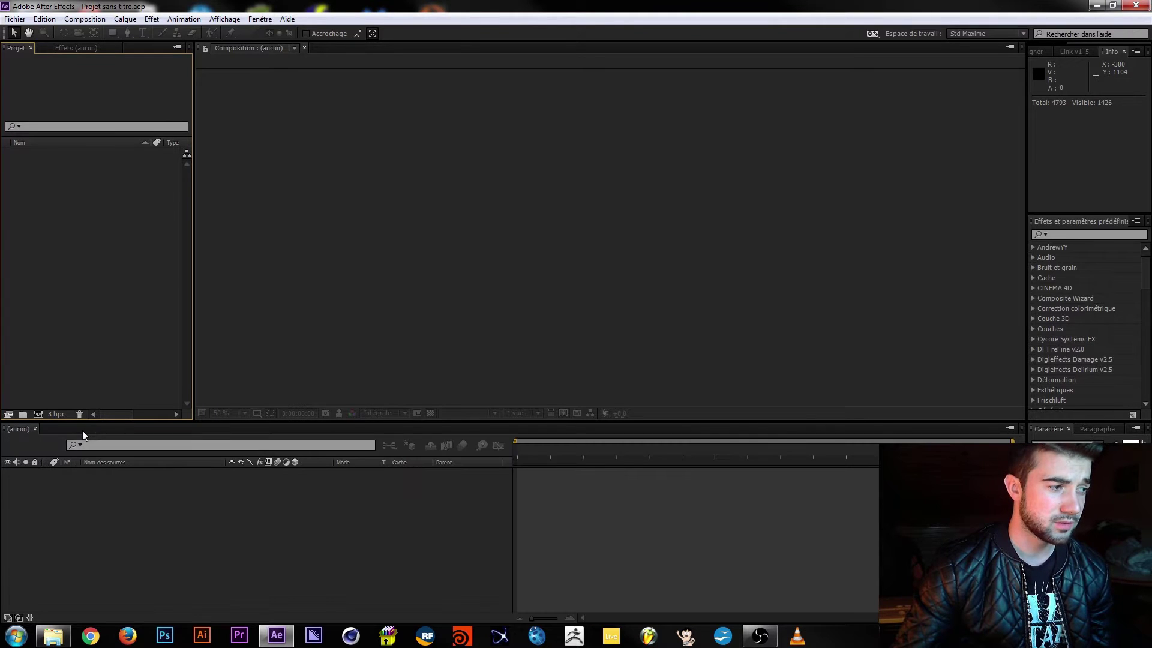
click(55, 415)
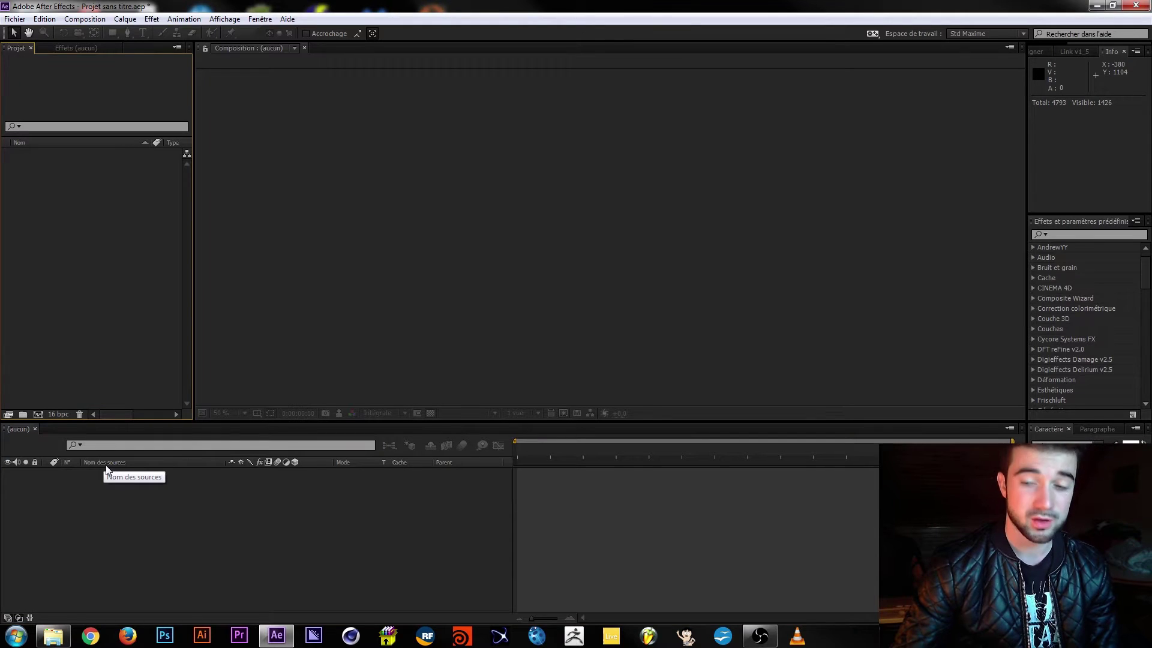
key(ctrl+n)
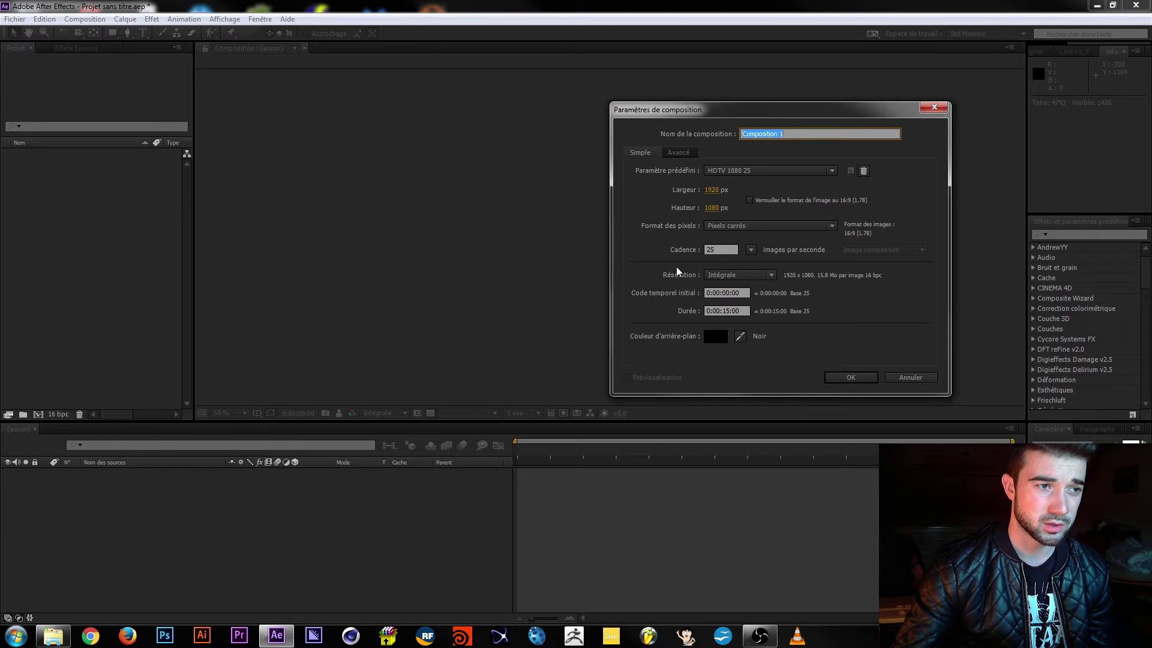
click(847, 377)
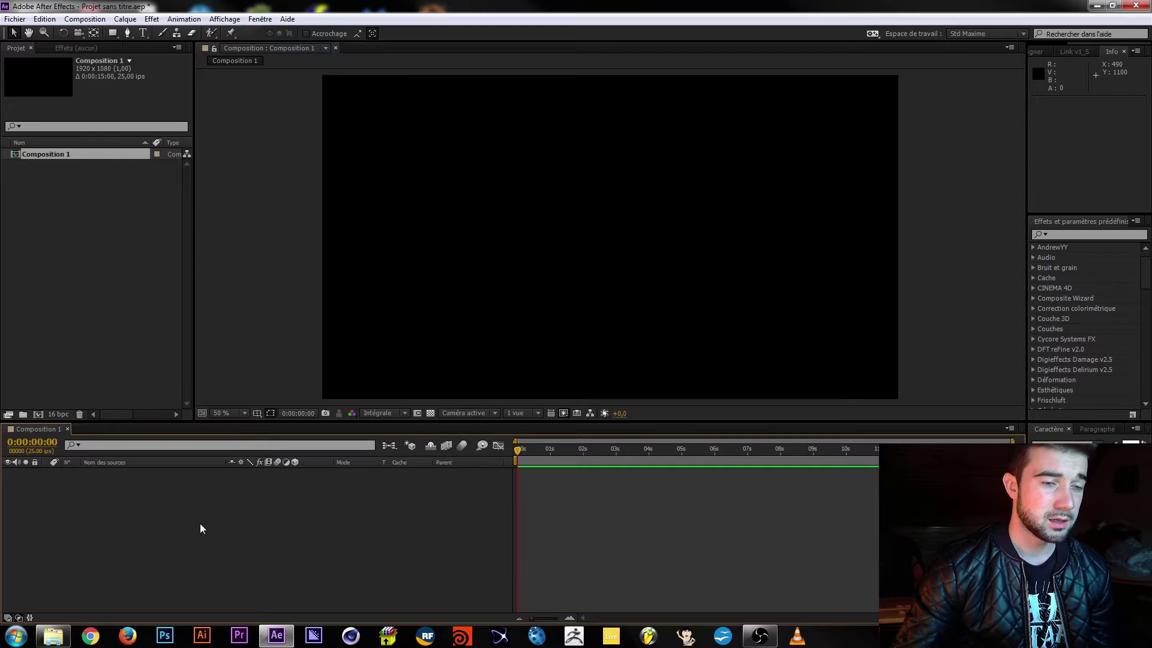
Add the text TUTORIAL, centre it and its anchor point in the composition, and scale it to about 271%
click(142, 37)
click(528, 271)
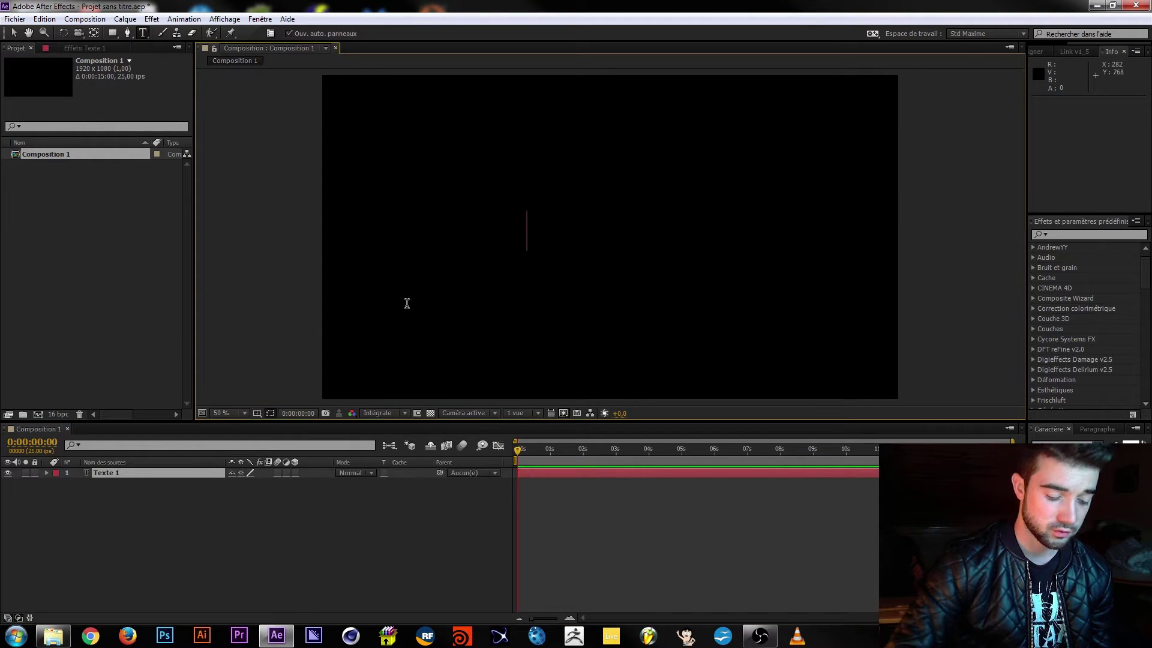
text(TUTORIAL)
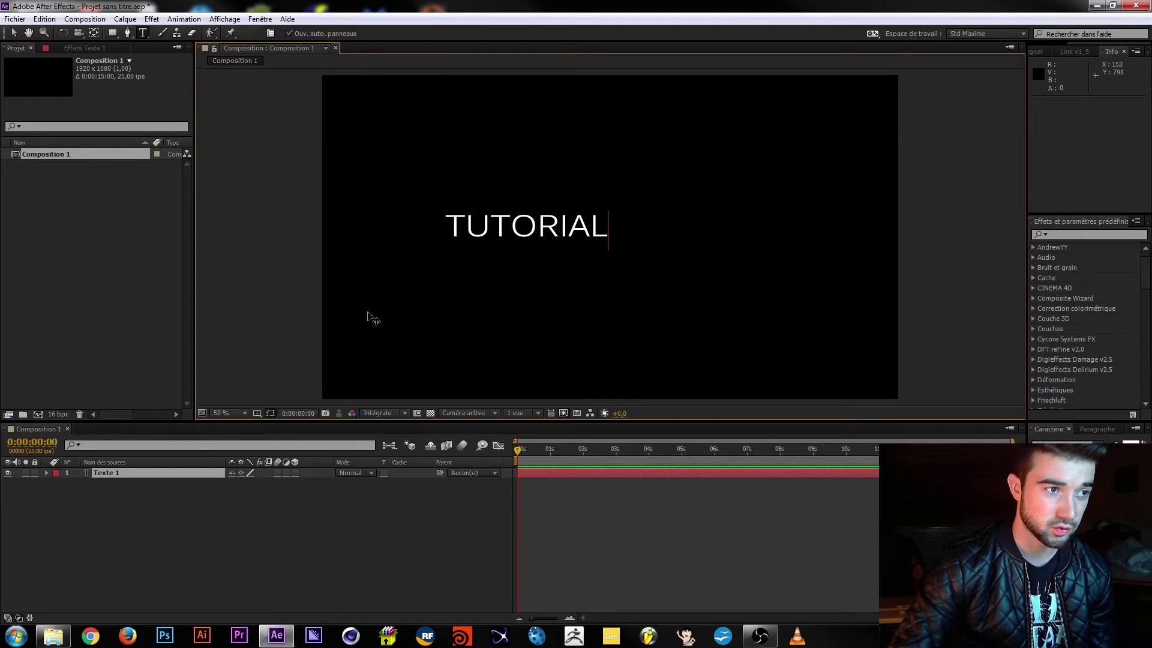
key(ctrl+alt+Home)
key(ctrl+Home)
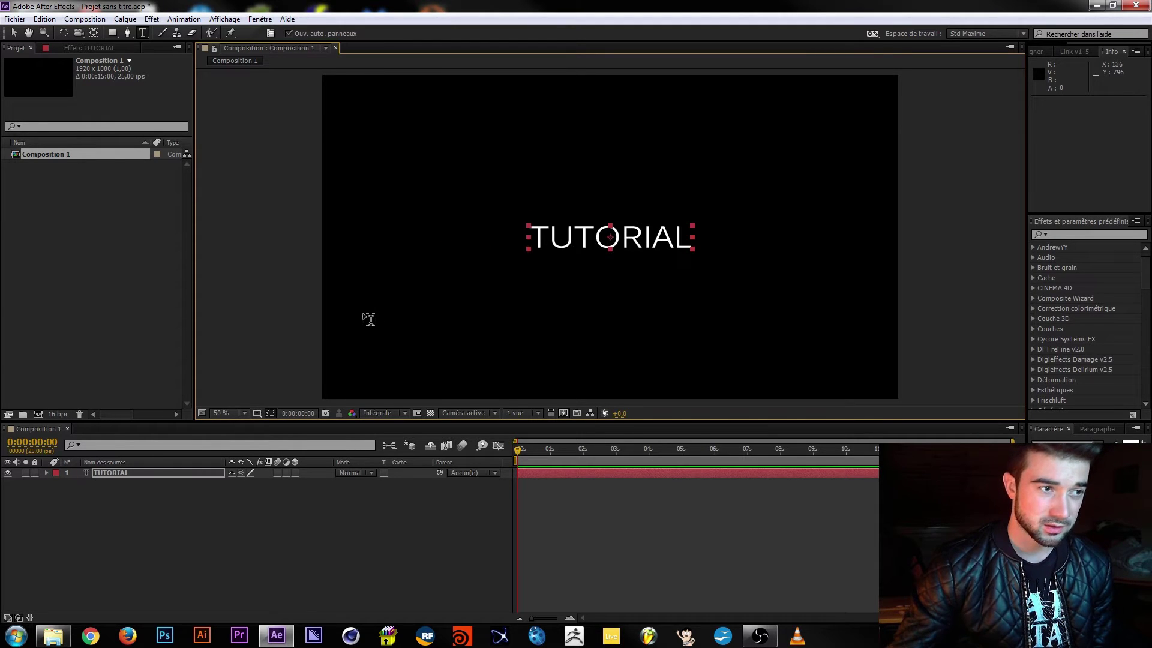
key(v)
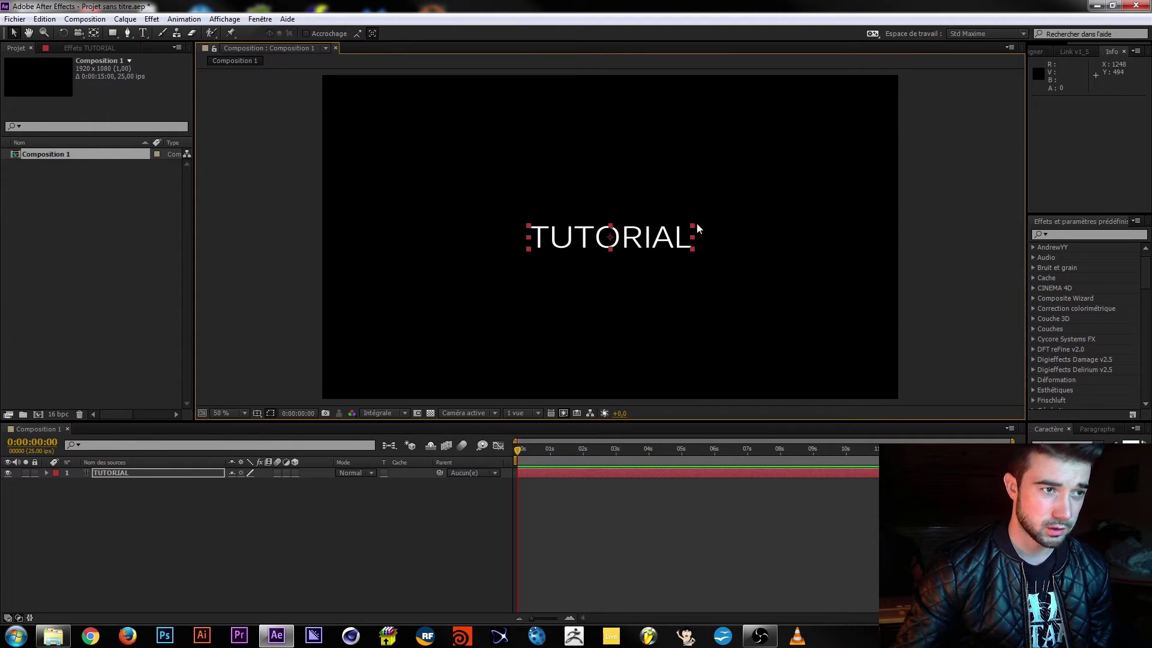
drag(692, 227, 830, 156)
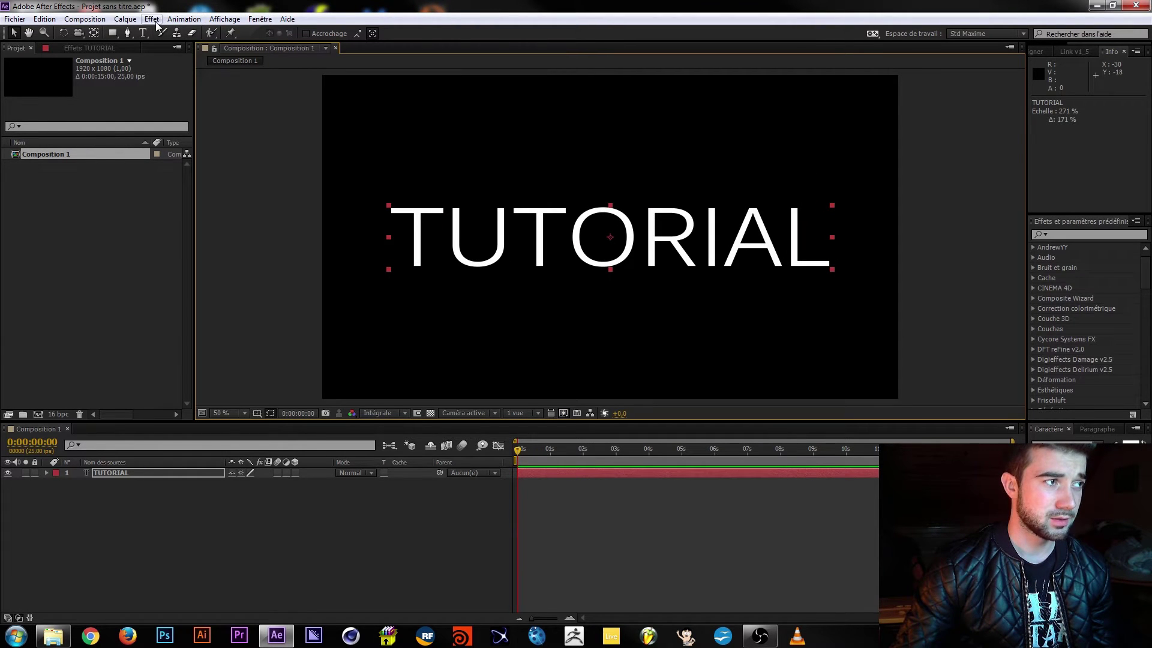
Auto-trace the TUTORIAL text layer on its luminance into masks with a threshold of 50%
click(126, 19)
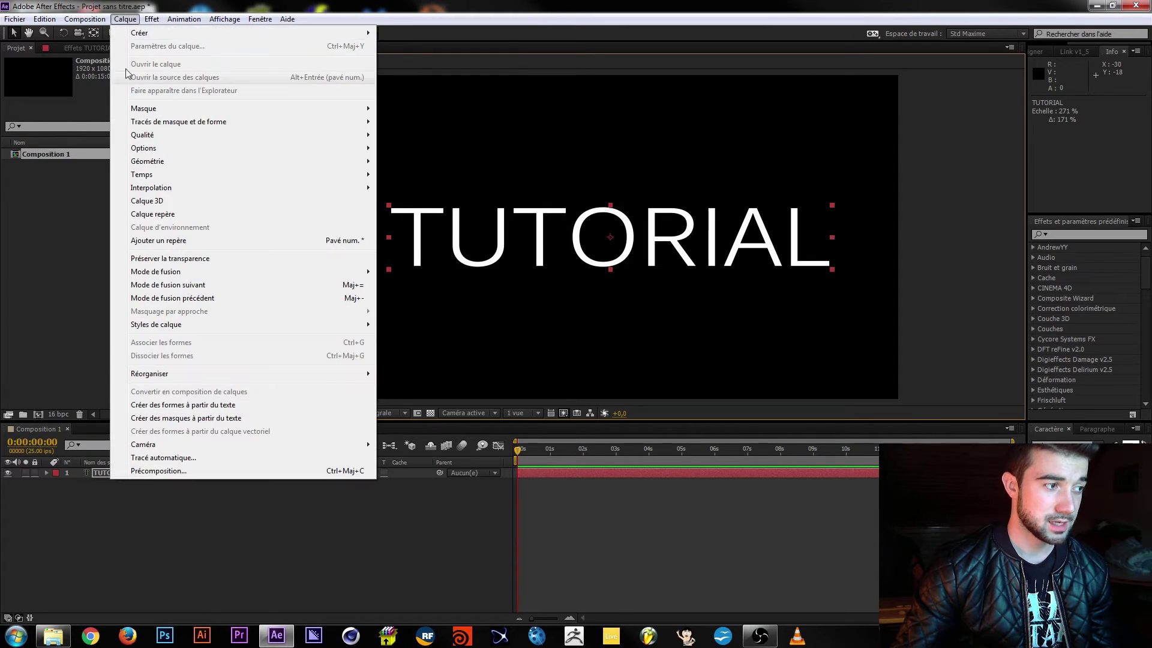
click(177, 458)
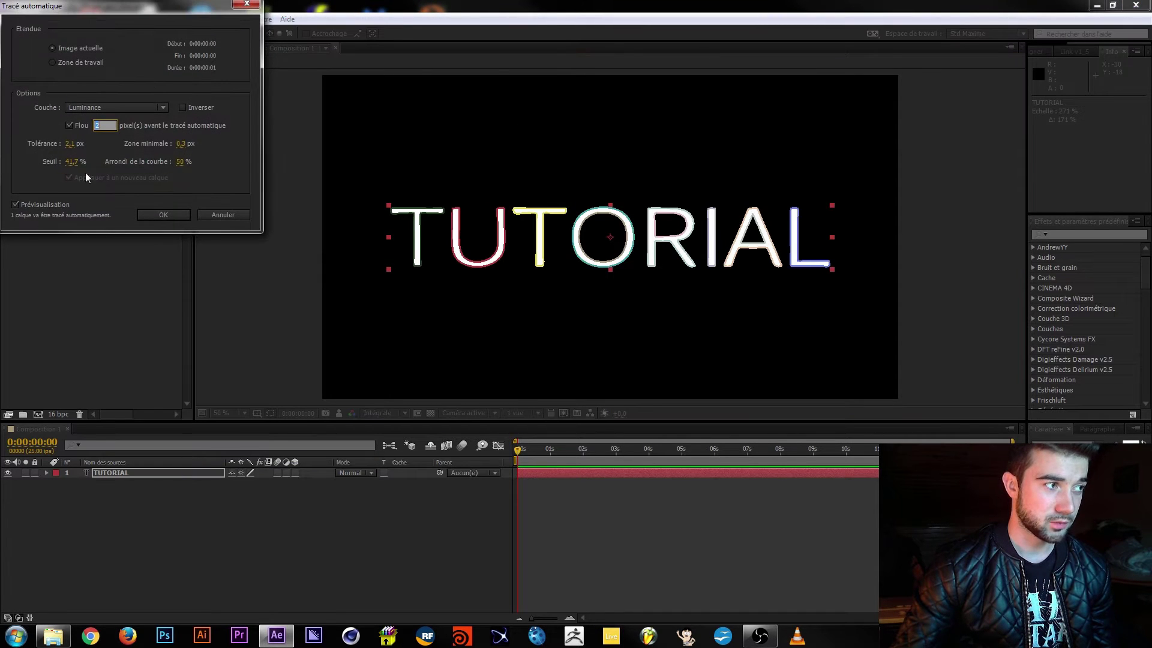
click(68, 163)
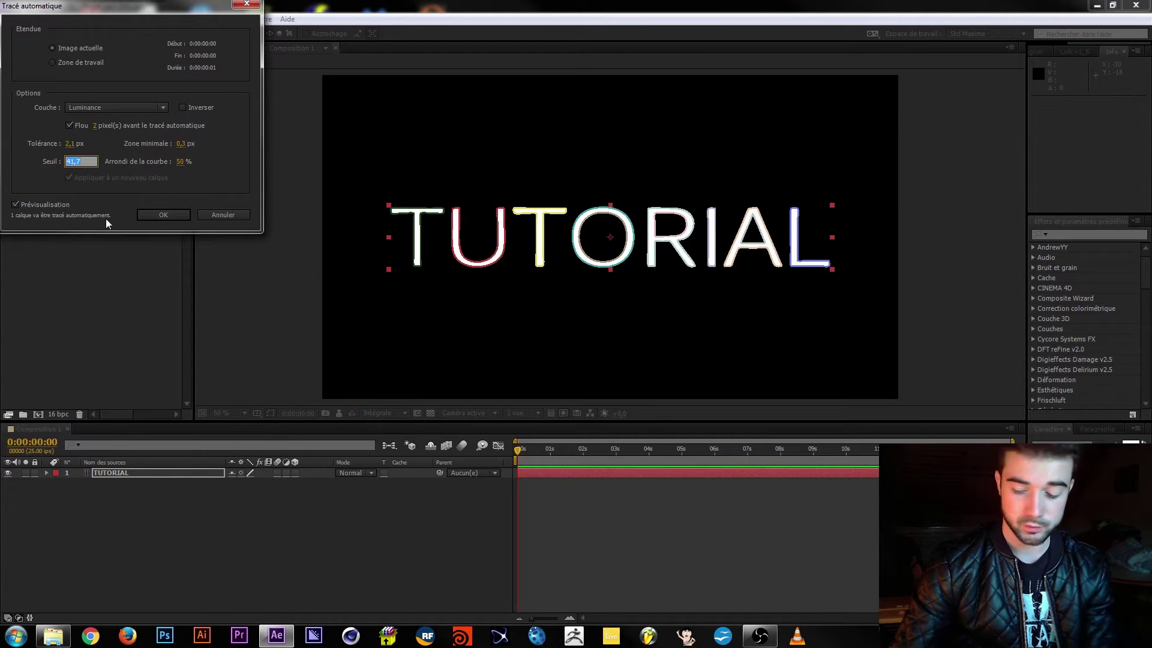
text(50)
click(190, 173)
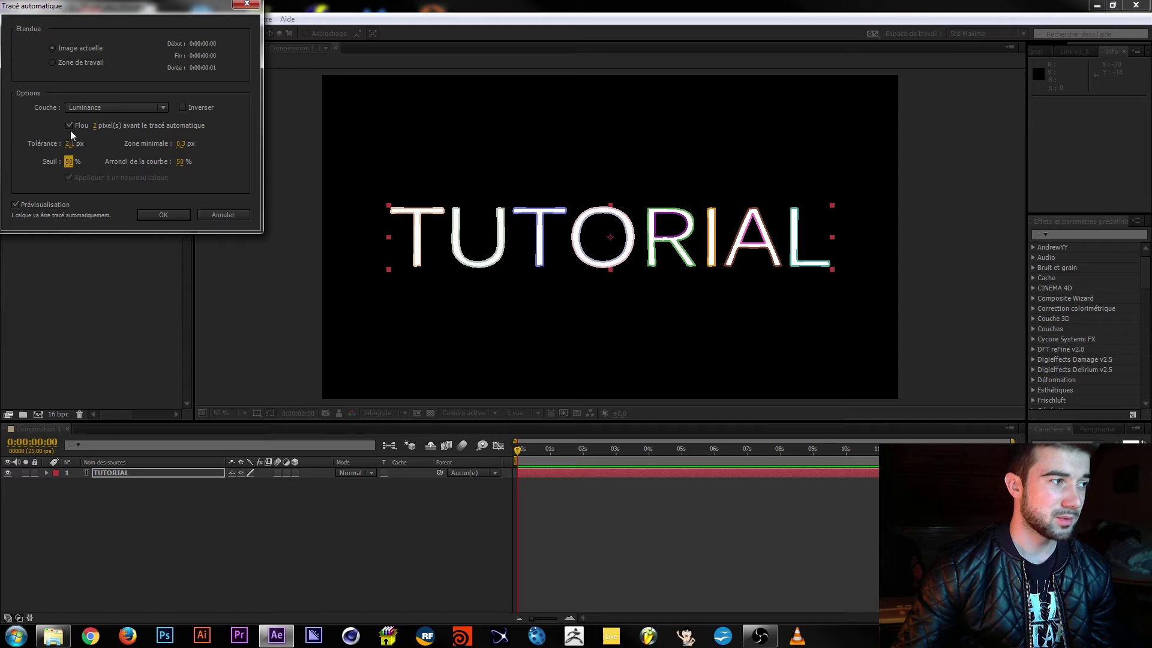
click(171, 218)
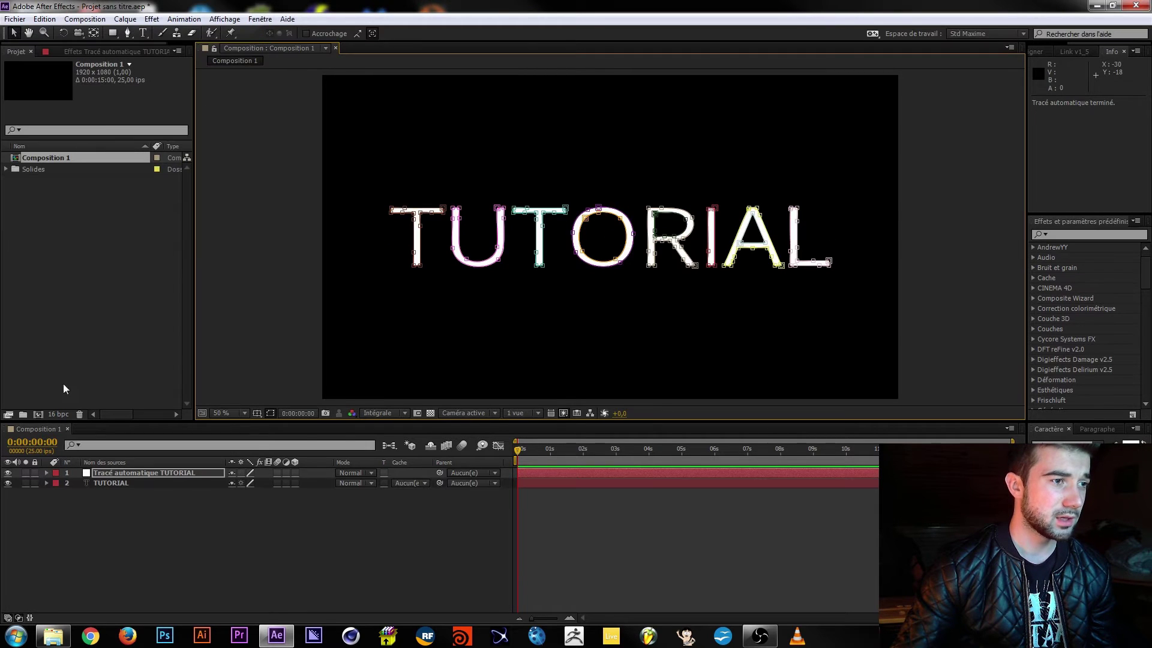
Hide the original TUTORIAL text layer and rename the auto-traced layer TAO
click(8, 483)
click(128, 502)
click(121, 473)
key(m)
key(m)
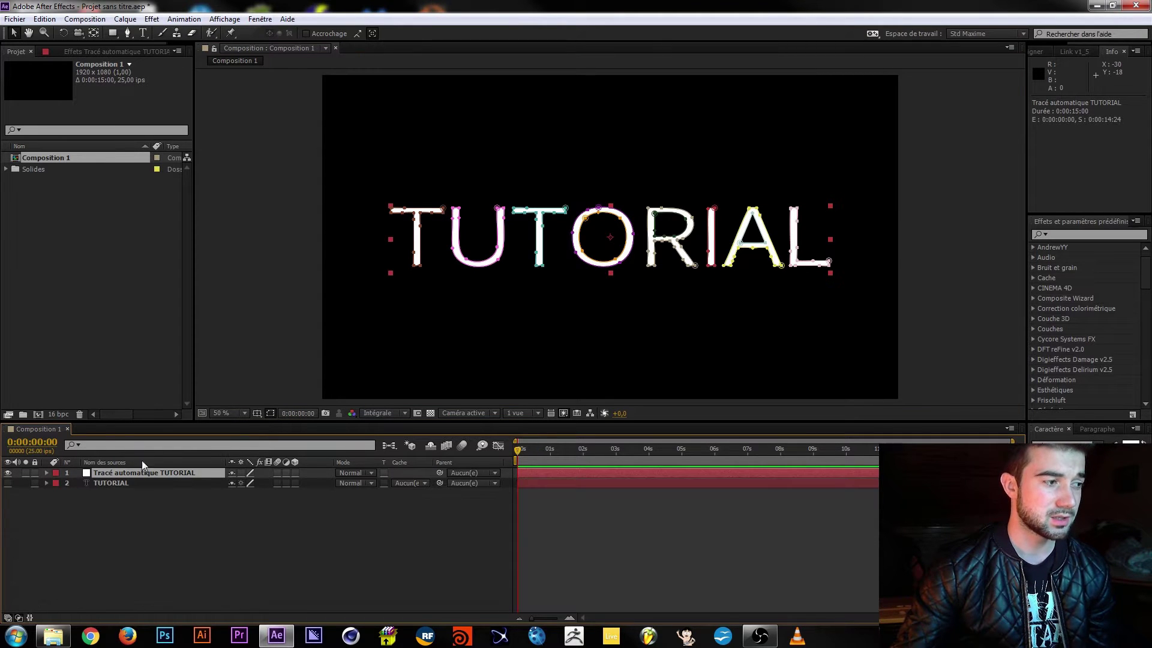
key(Return)
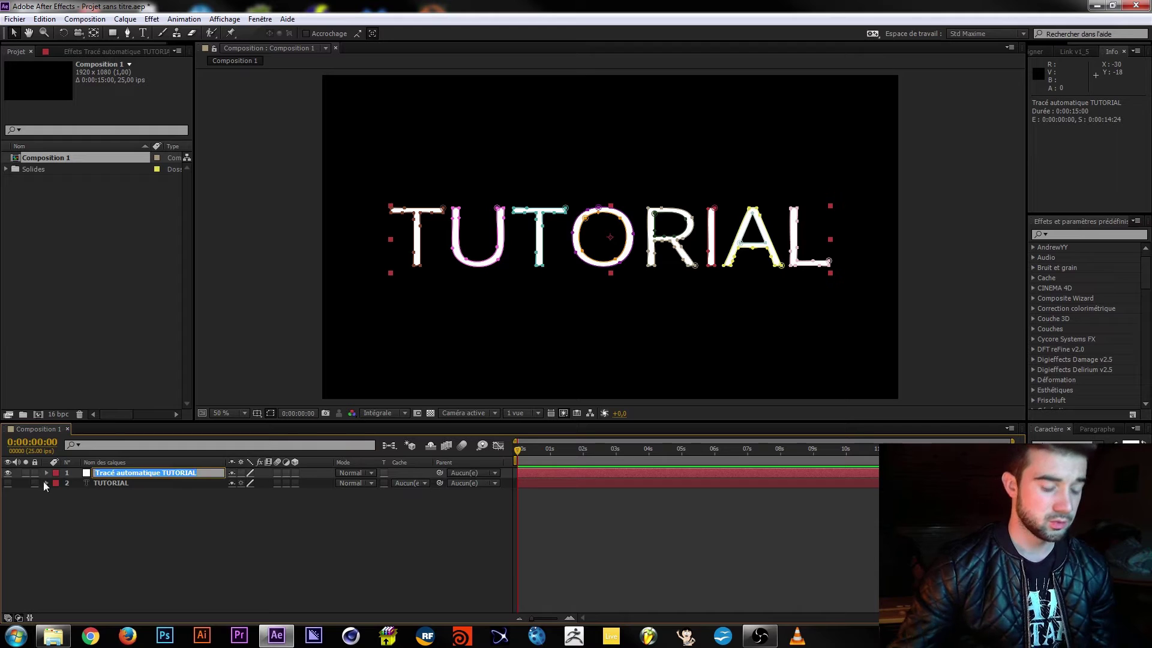
text(TAO)
click(143, 540)
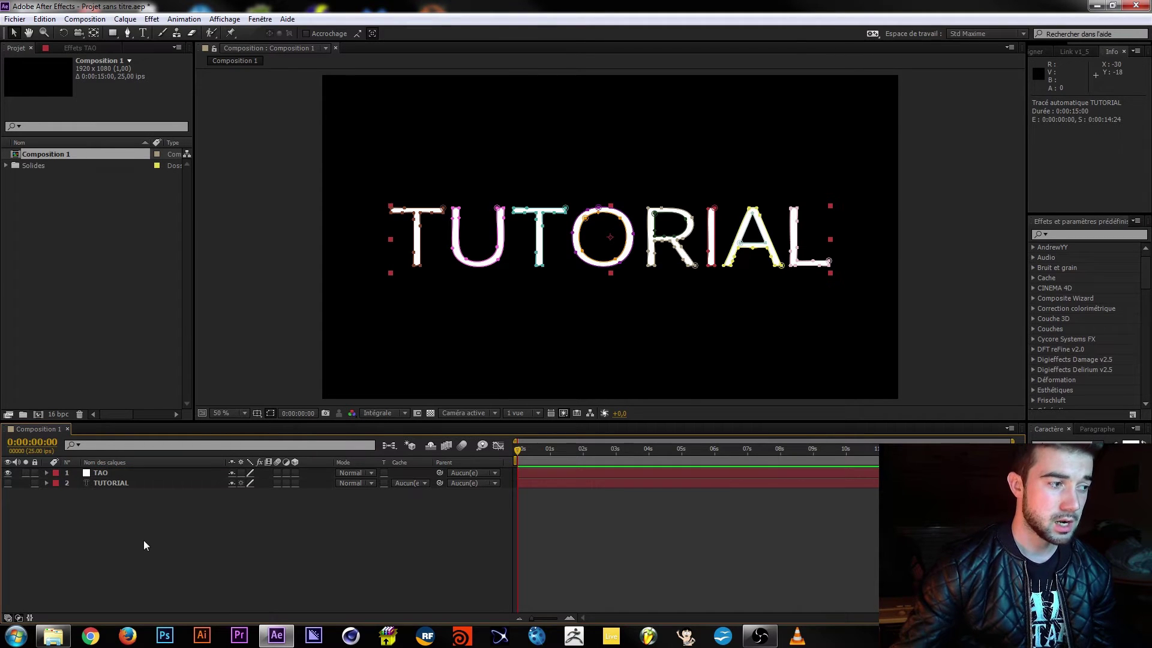
Find the Trapcode Tao effect and apply it to the TAO layer
click(114, 472)
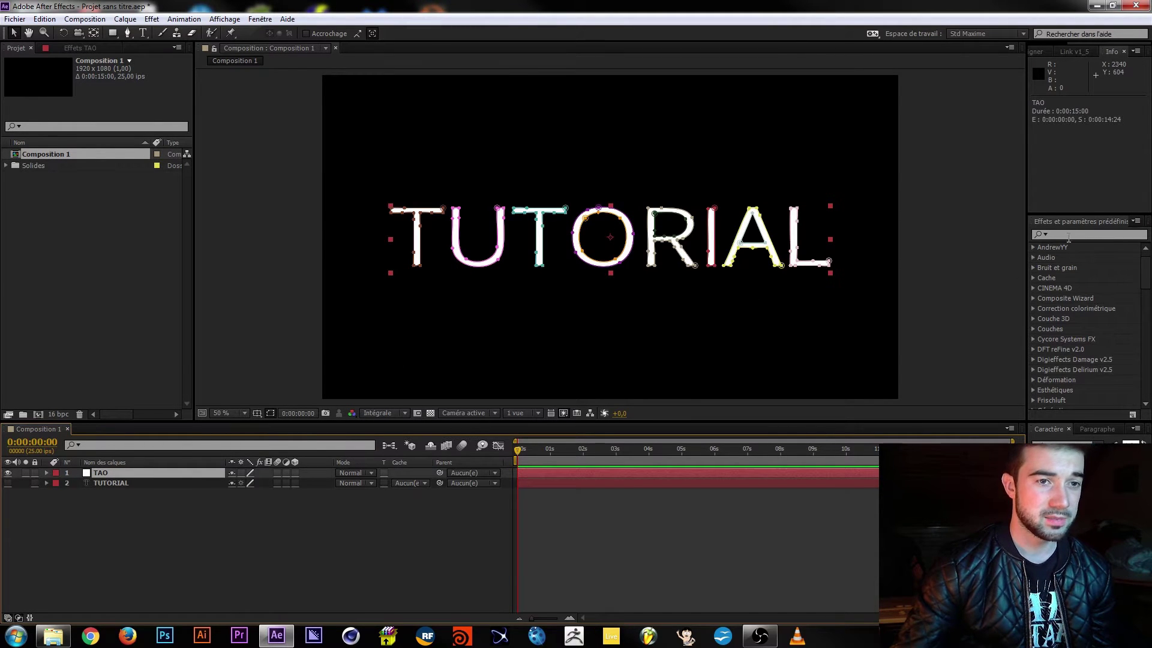
text(tao)
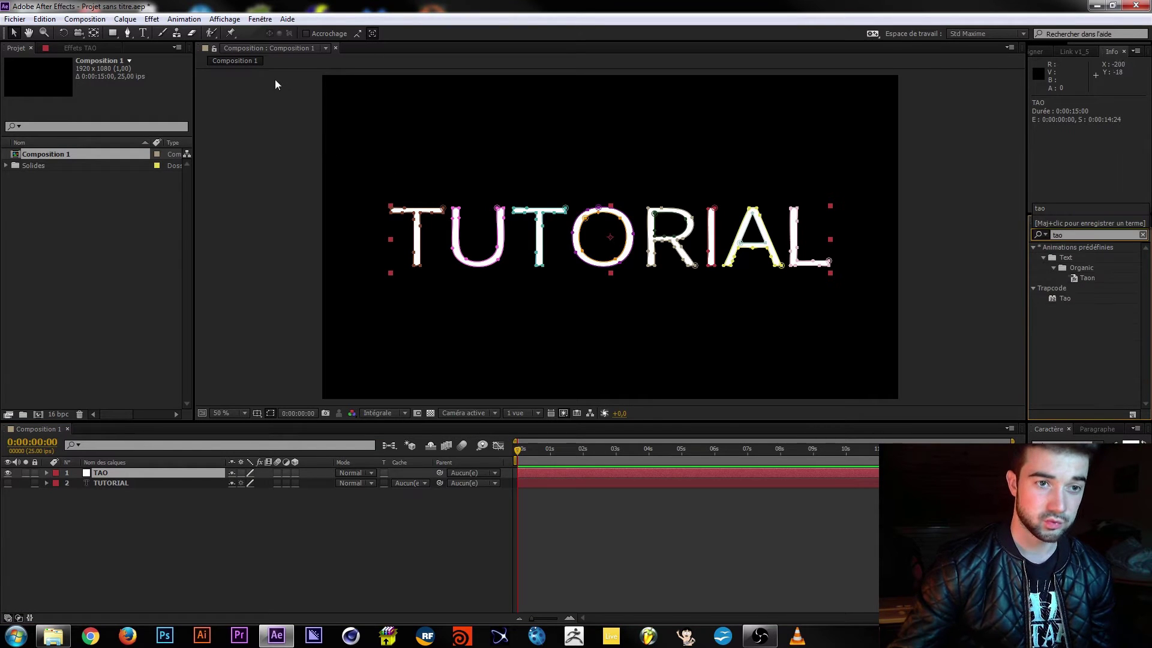
double_click(1067, 299)
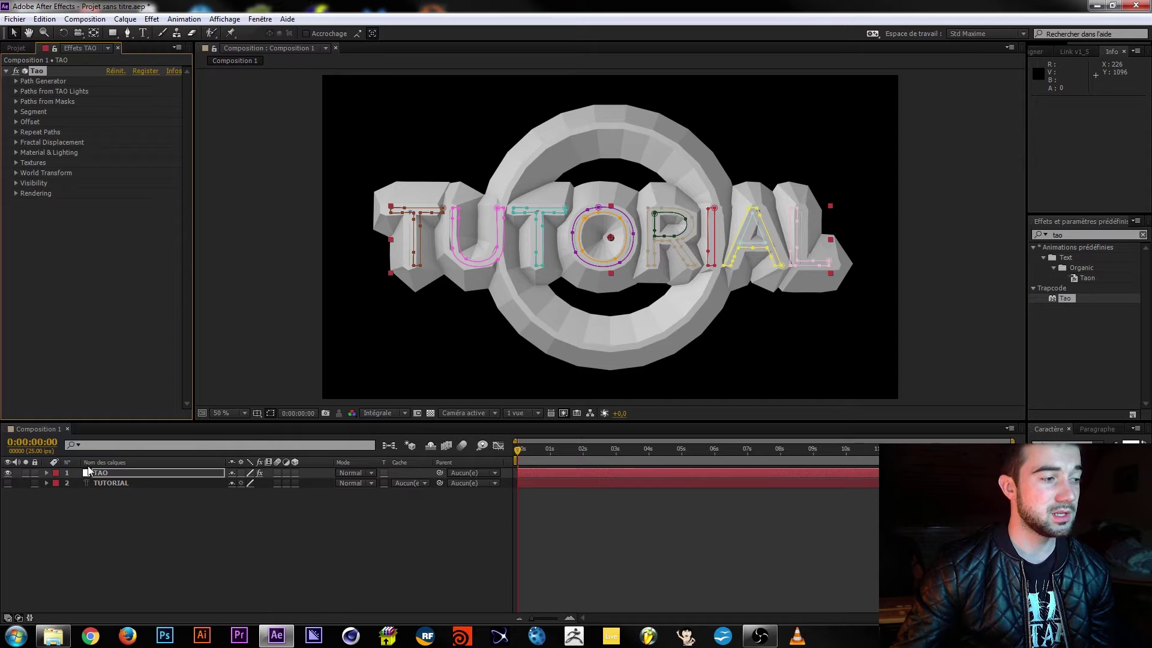
click(116, 509)
key(ctrl+y)
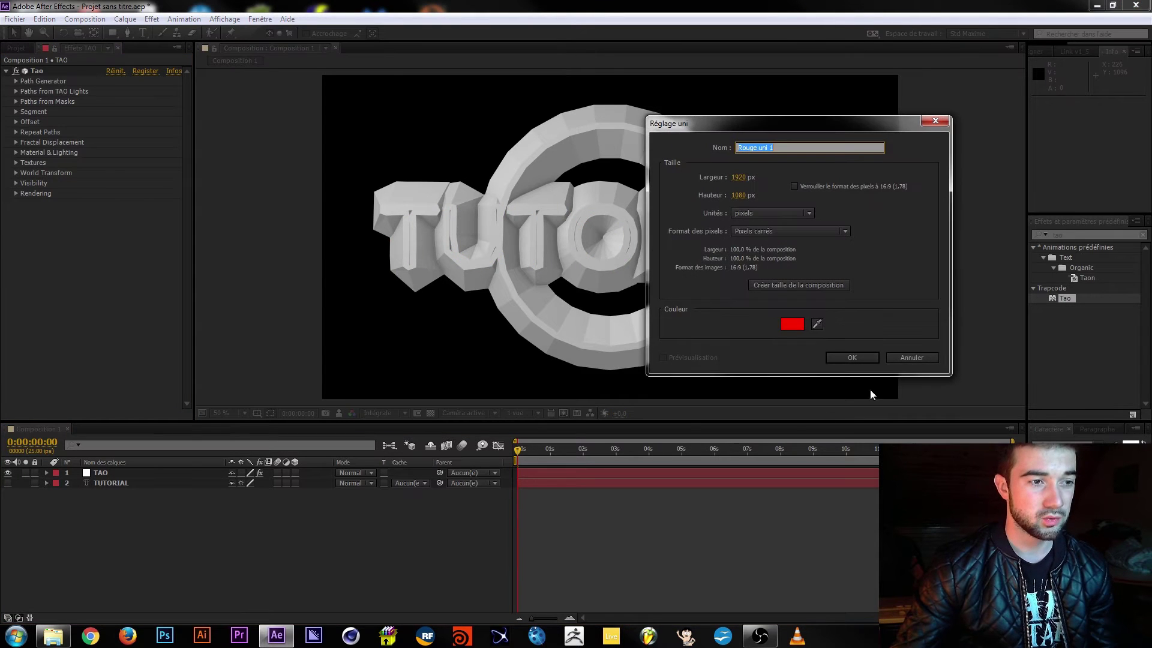
click(852, 362)
click(100, 483)
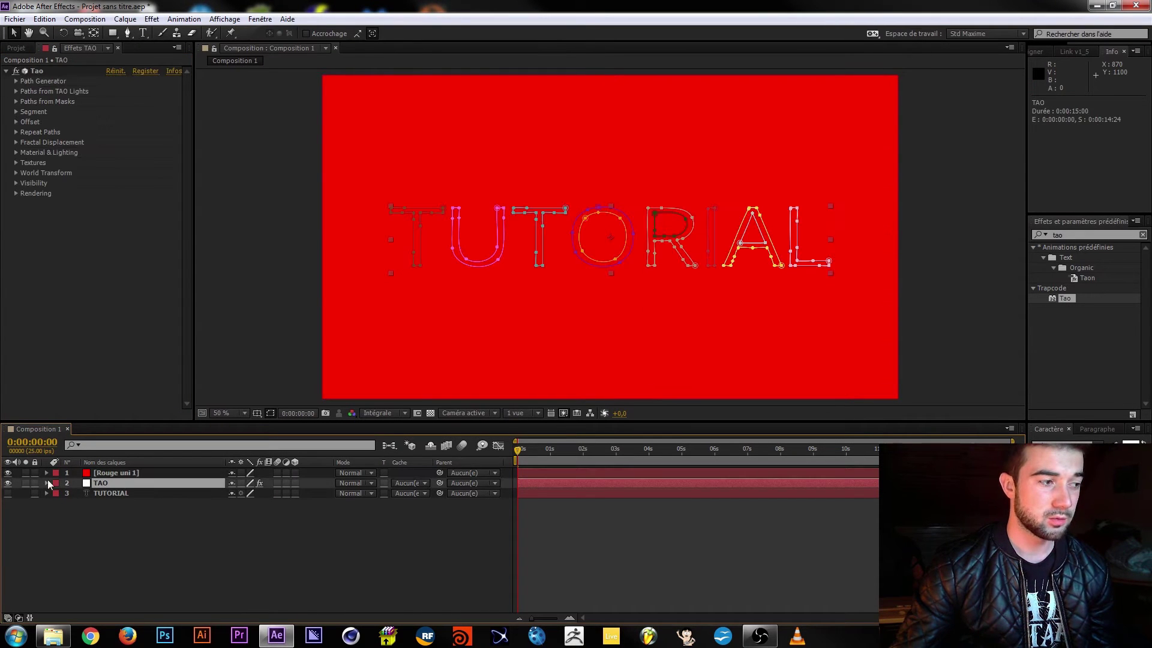
click(124, 474)
key(Delete)
Turn off Generate Path in the TAO layer's Path Generator settings to remove the circle behind the text
click(110, 474)
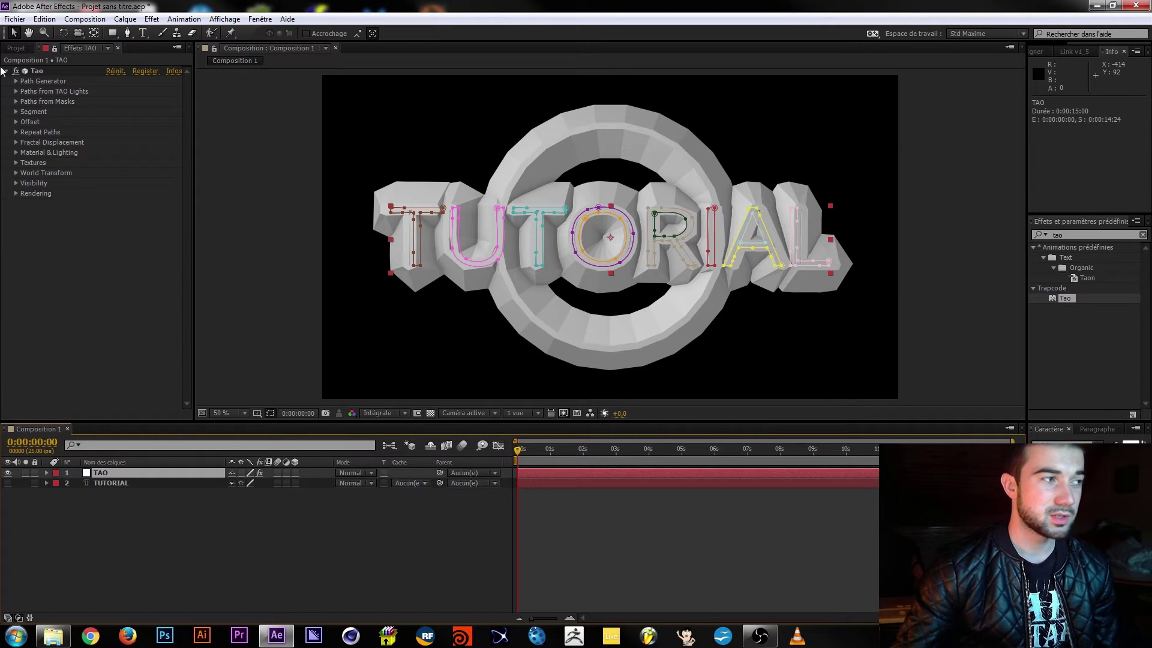
click(16, 91)
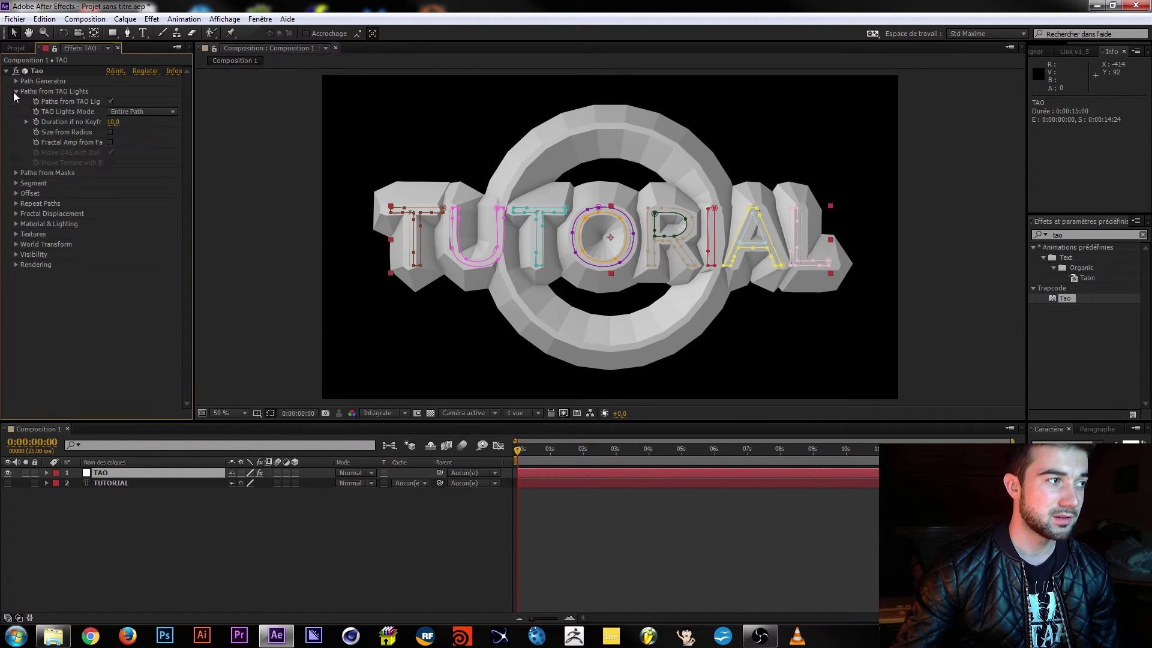
click(16, 82)
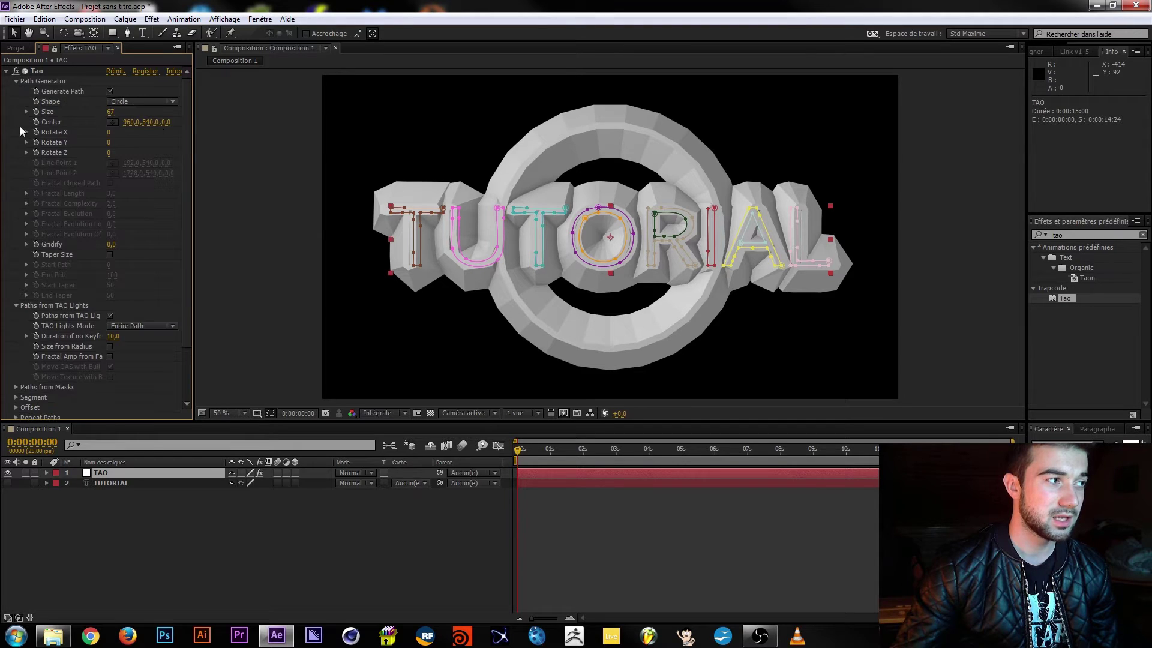
click(17, 83)
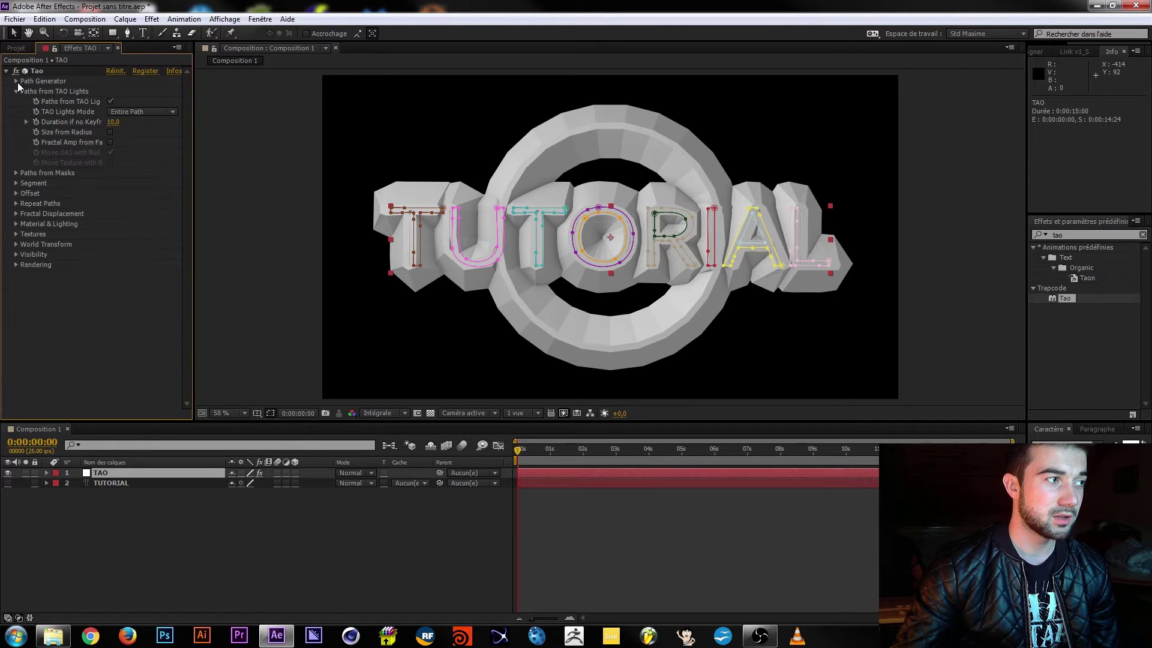
click(17, 92)
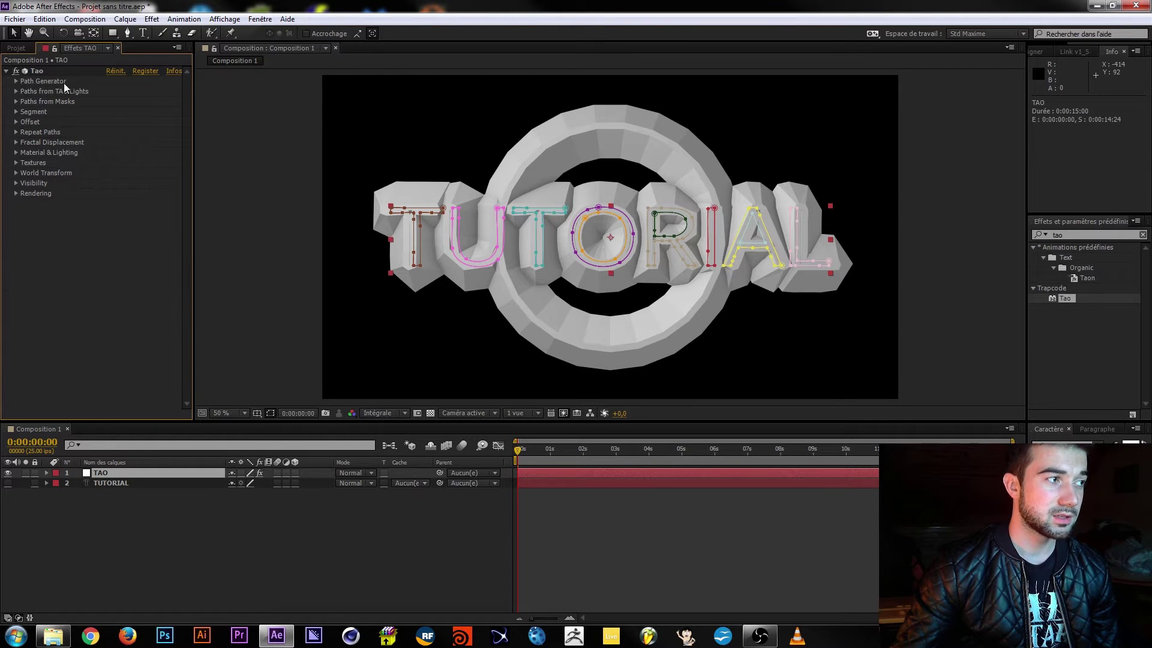
click(16, 81)
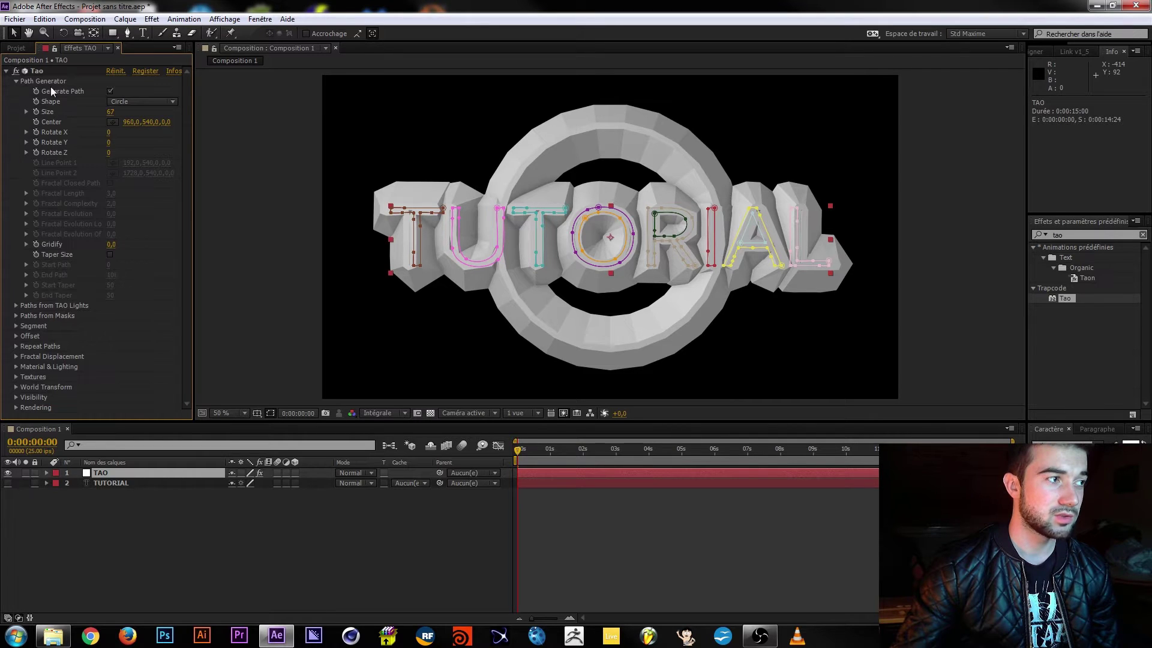
click(111, 91)
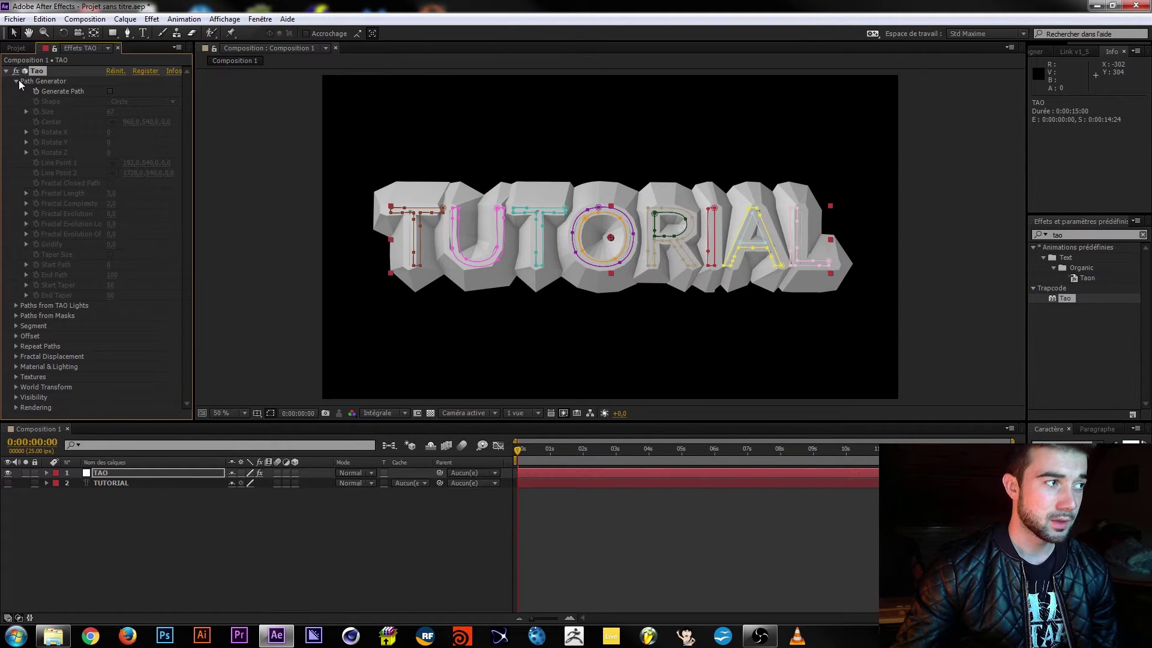
click(16, 82)
click(268, 212)
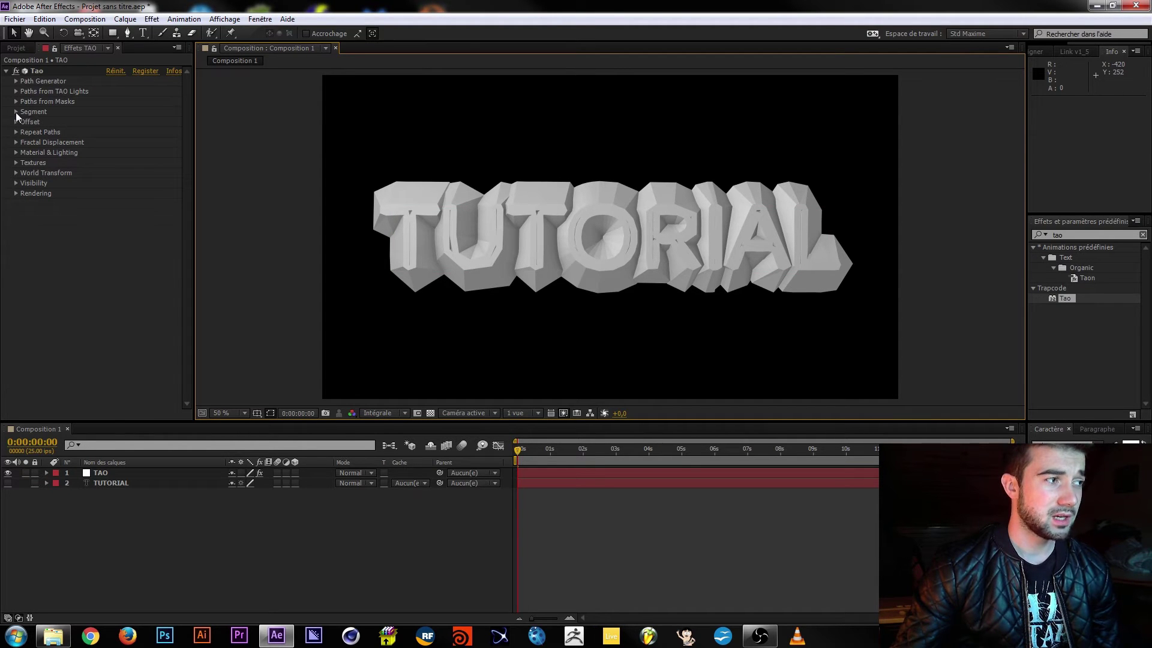
Try Taper Size and a Z position shift to about 38 on the paths from masks, and revert both
click(16, 81)
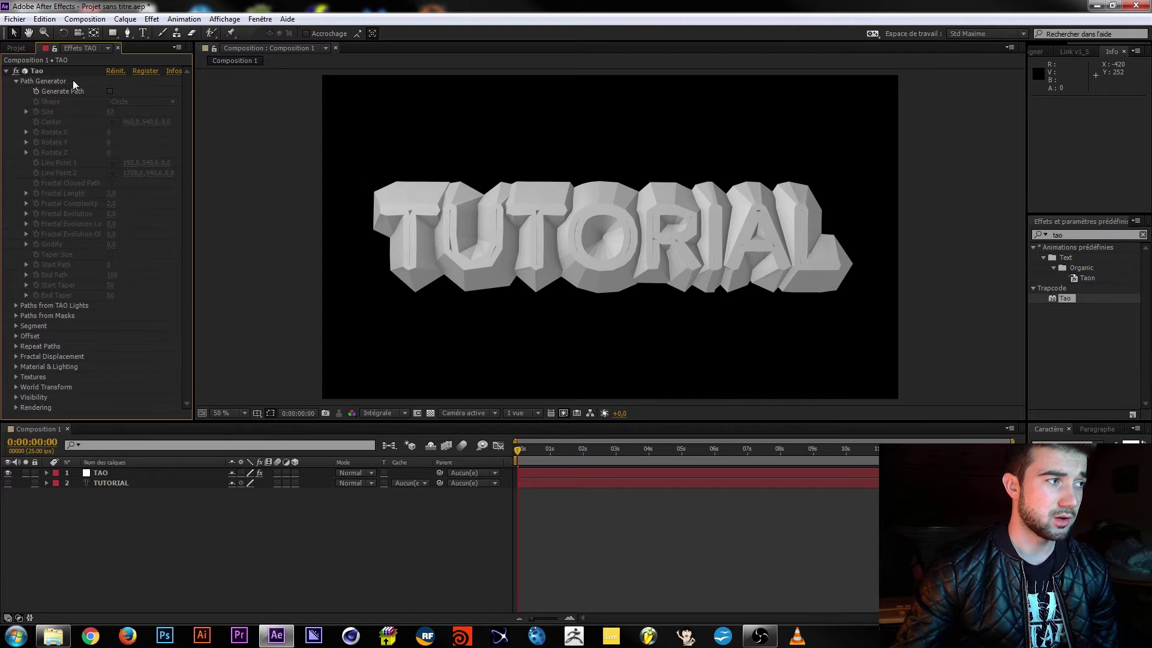
click(16, 81)
click(16, 101)
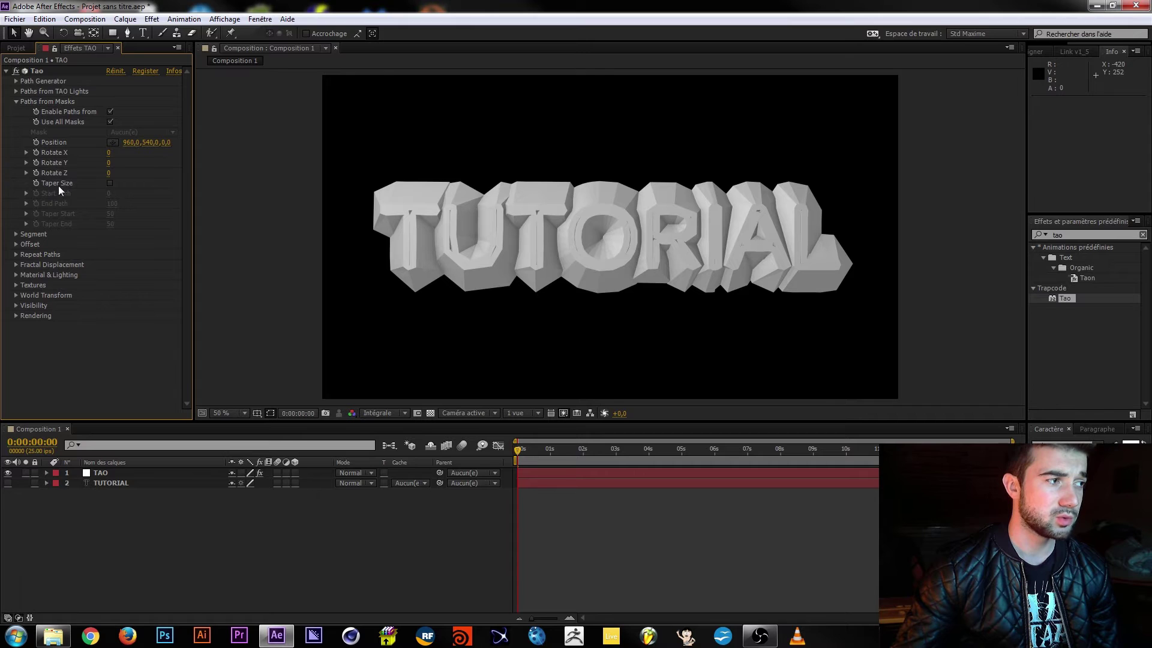
click(109, 185)
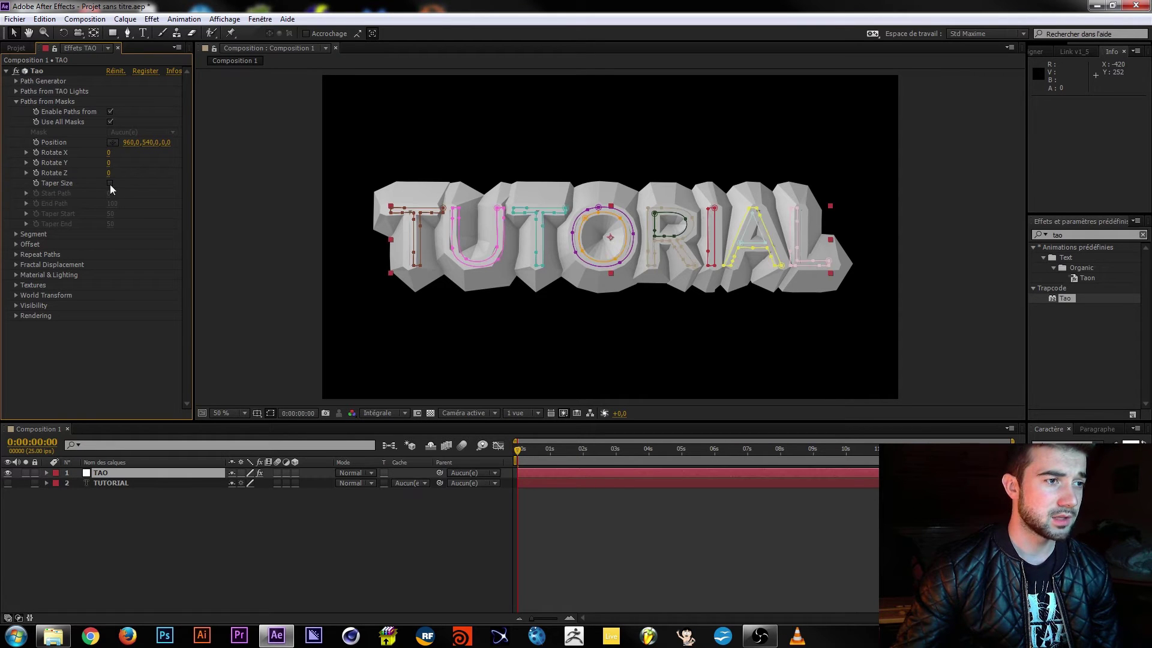
click(110, 184)
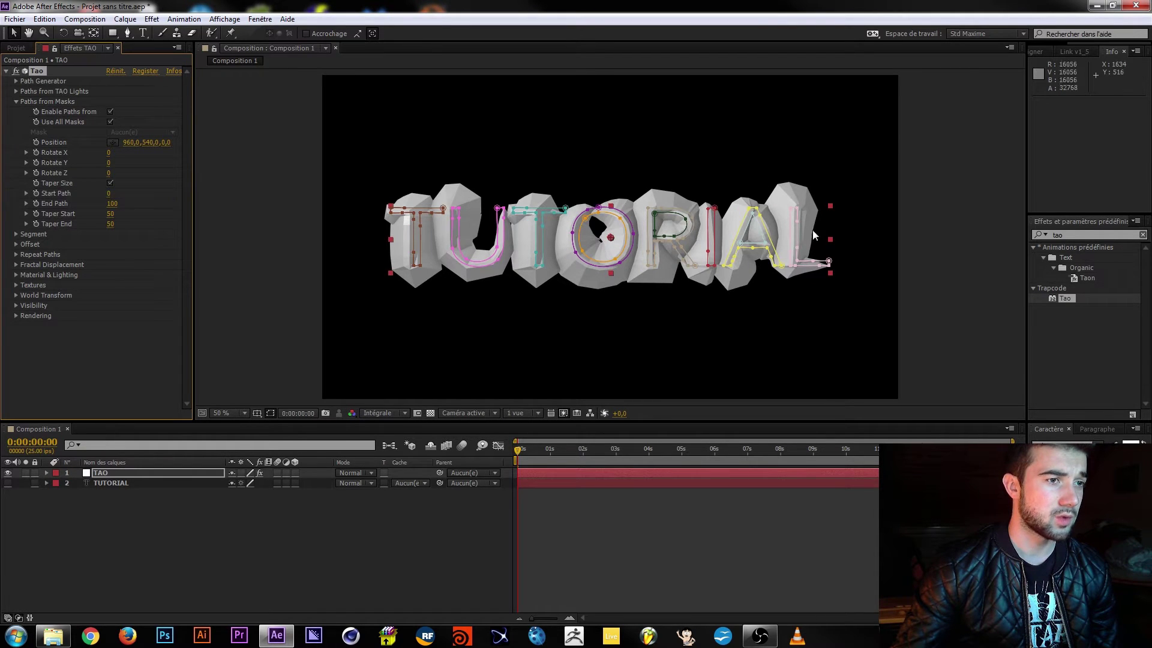
click(110, 183)
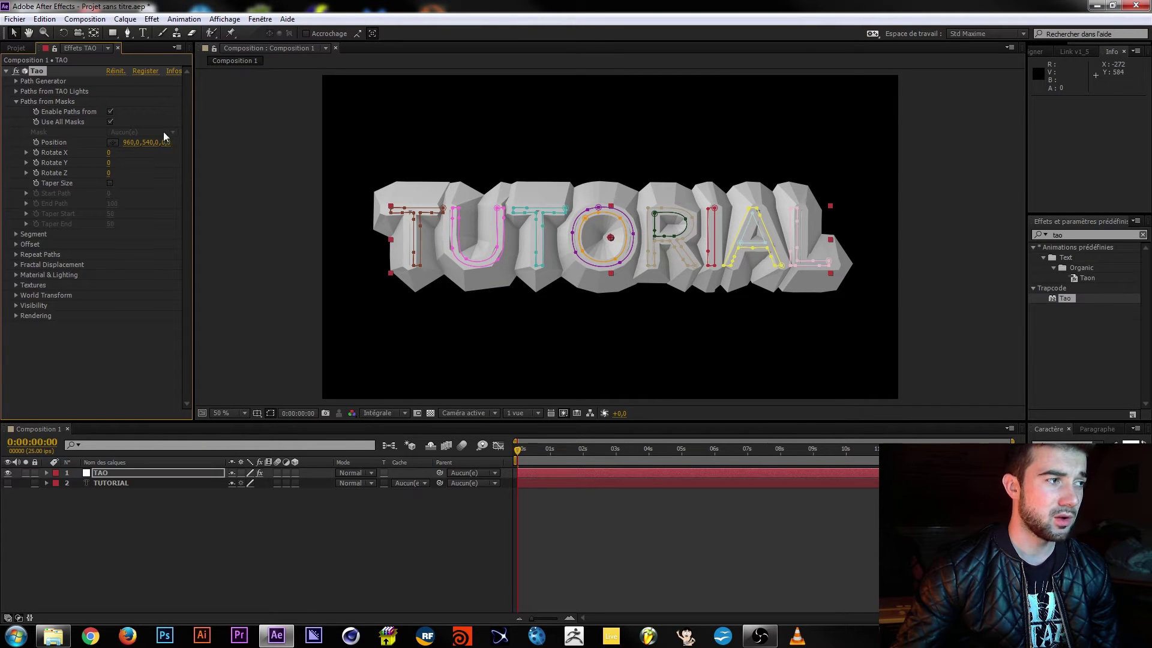
drag(170, 146, 187, 145)
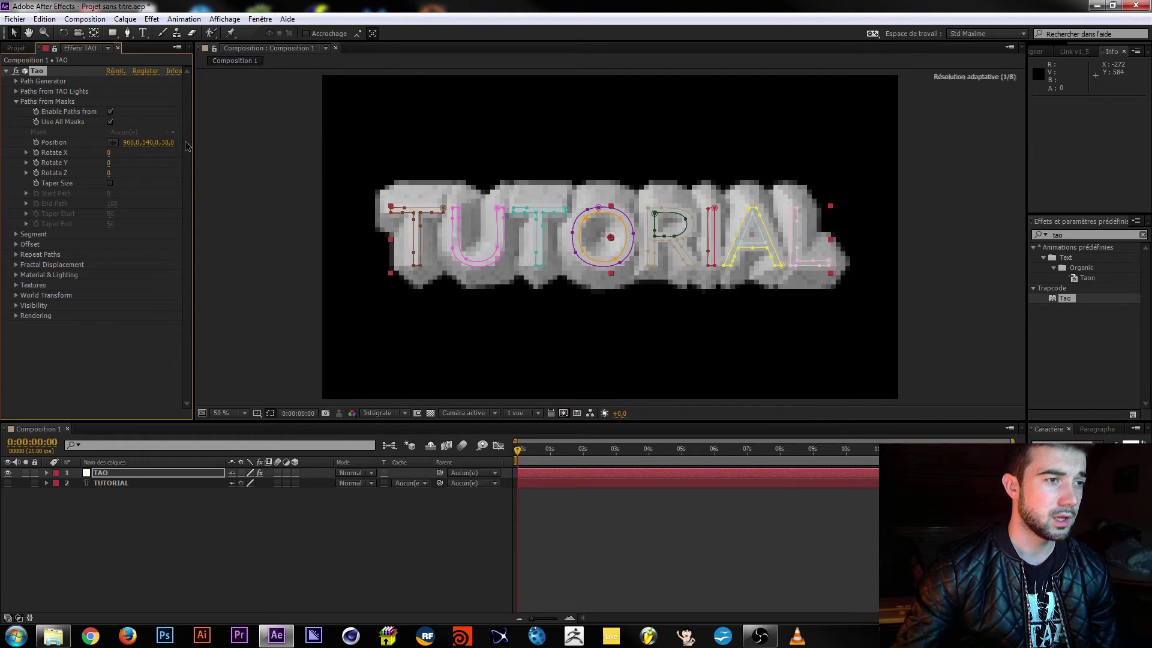
key(ctrl+z)
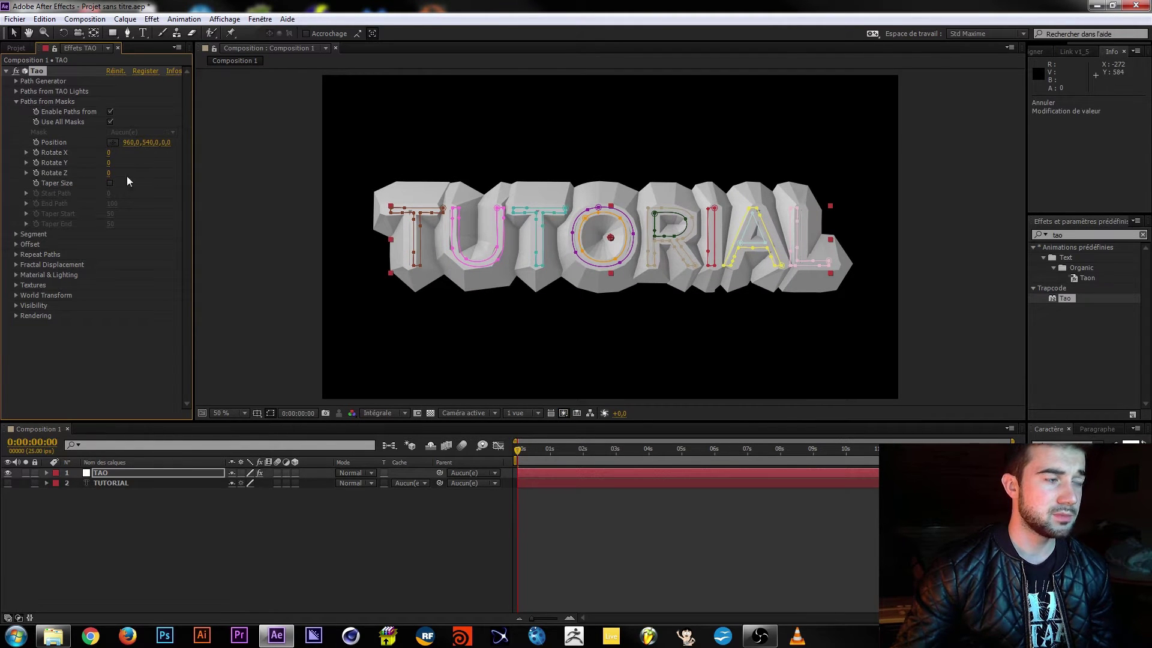
click(16, 102)
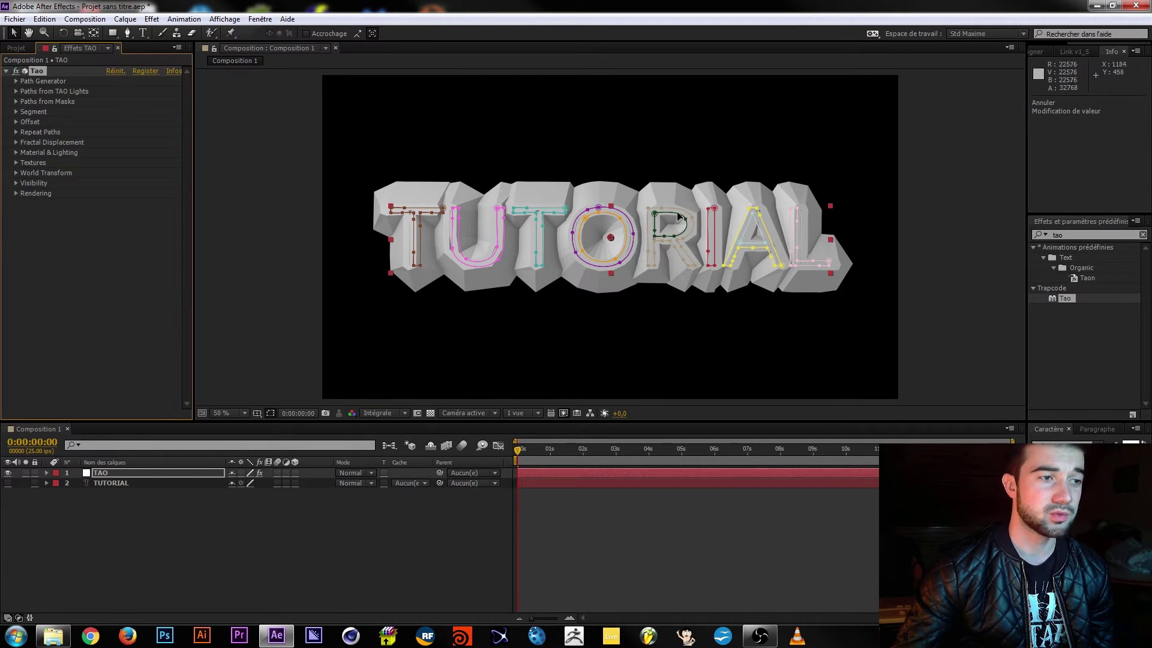
Keep the segment mode on Extrude N-gon and set the segment size to 3
click(17, 112)
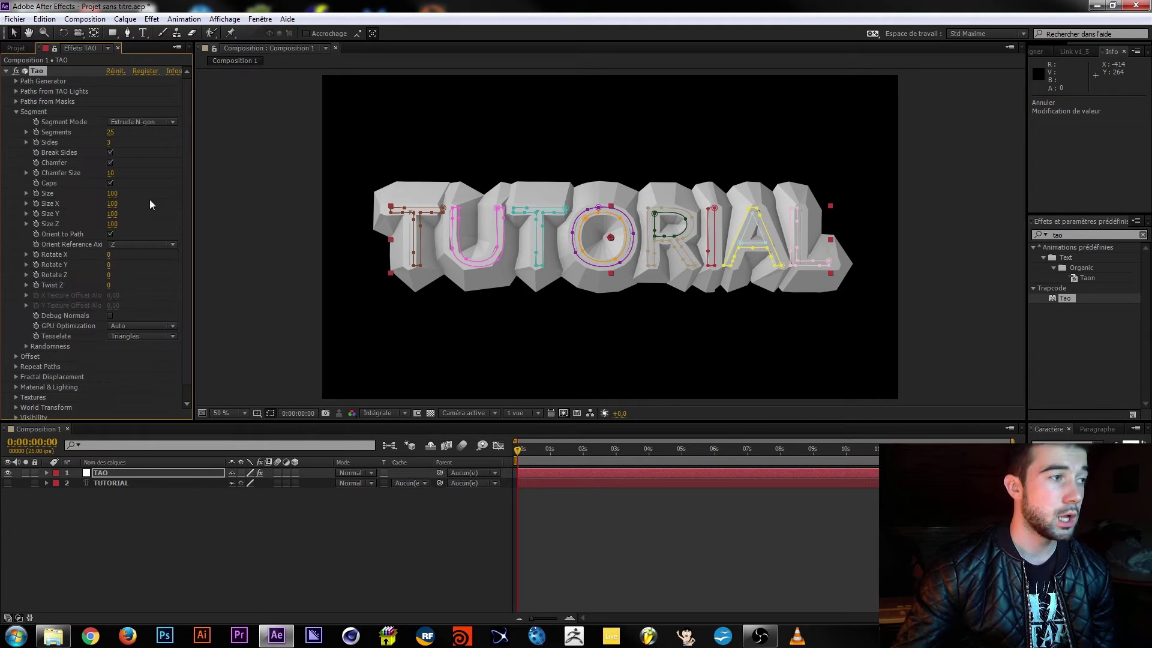
click(171, 122)
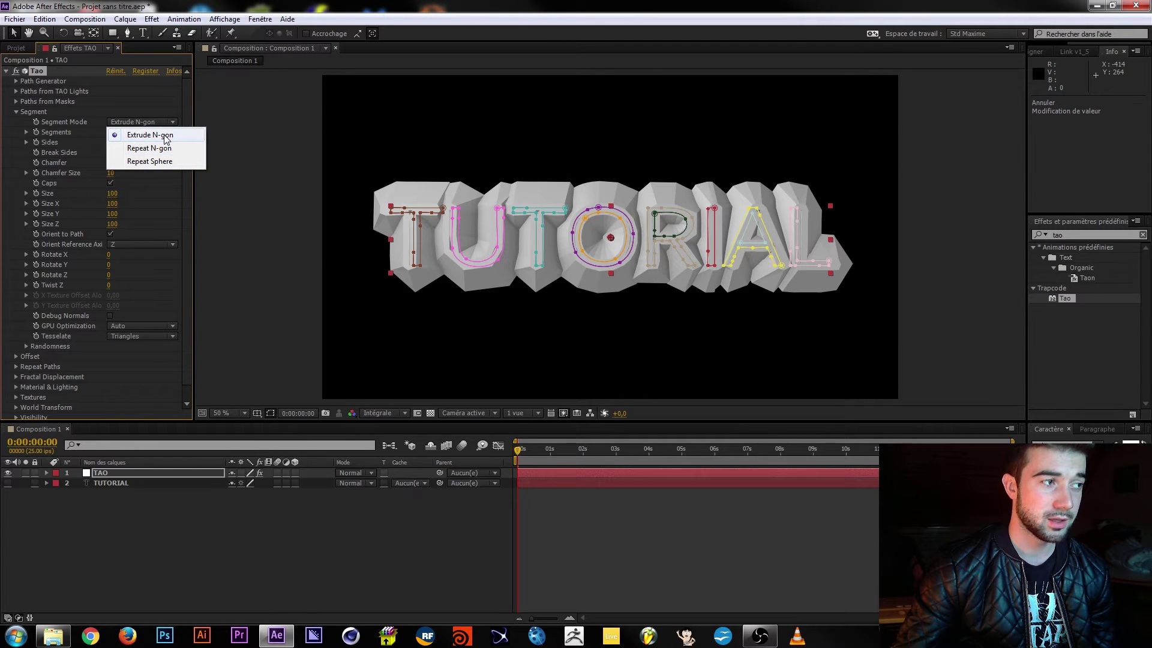
click(164, 135)
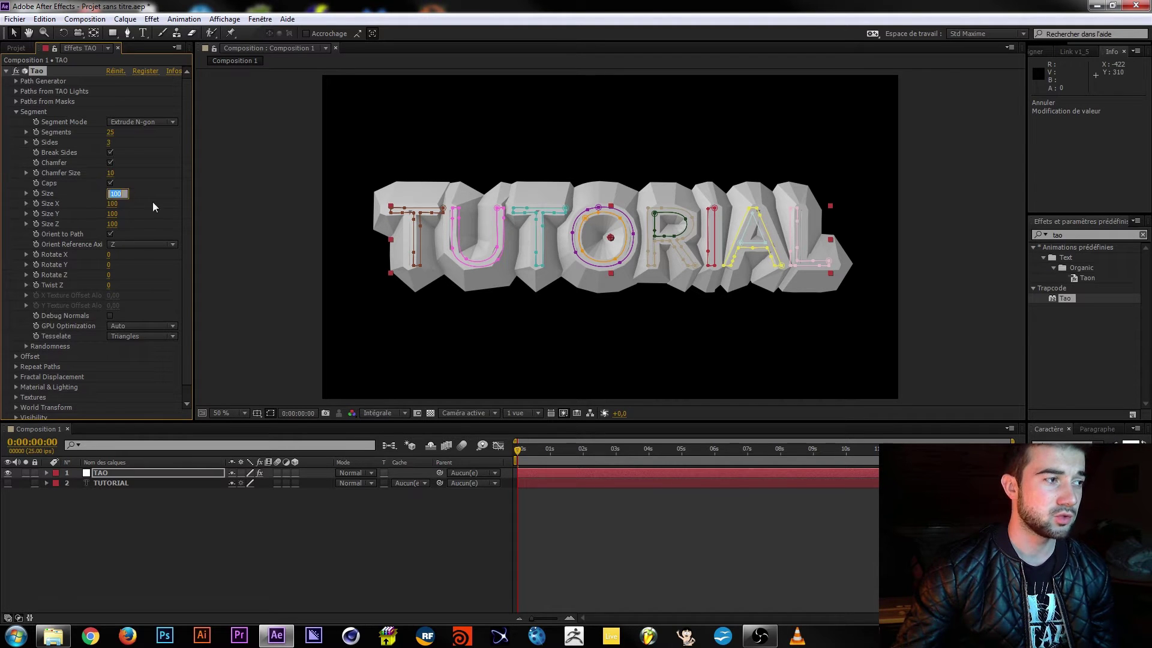
text(3)
key(Return)
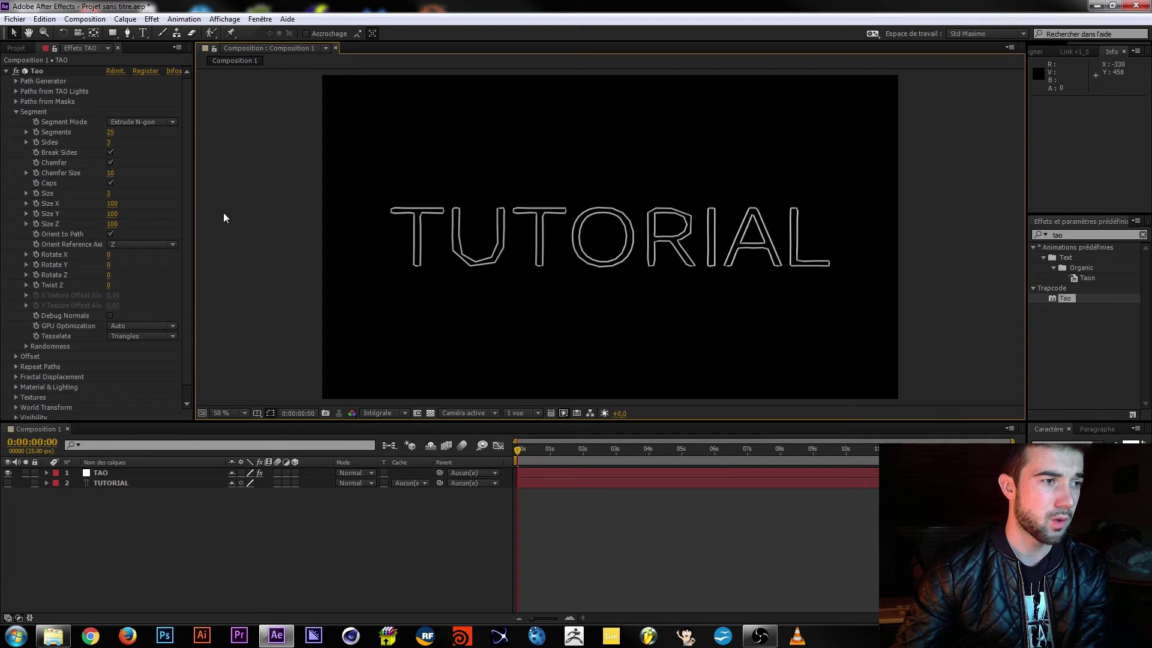
Try a different number of sides for the extruded text outline
scroll(655, 260, up, 1)
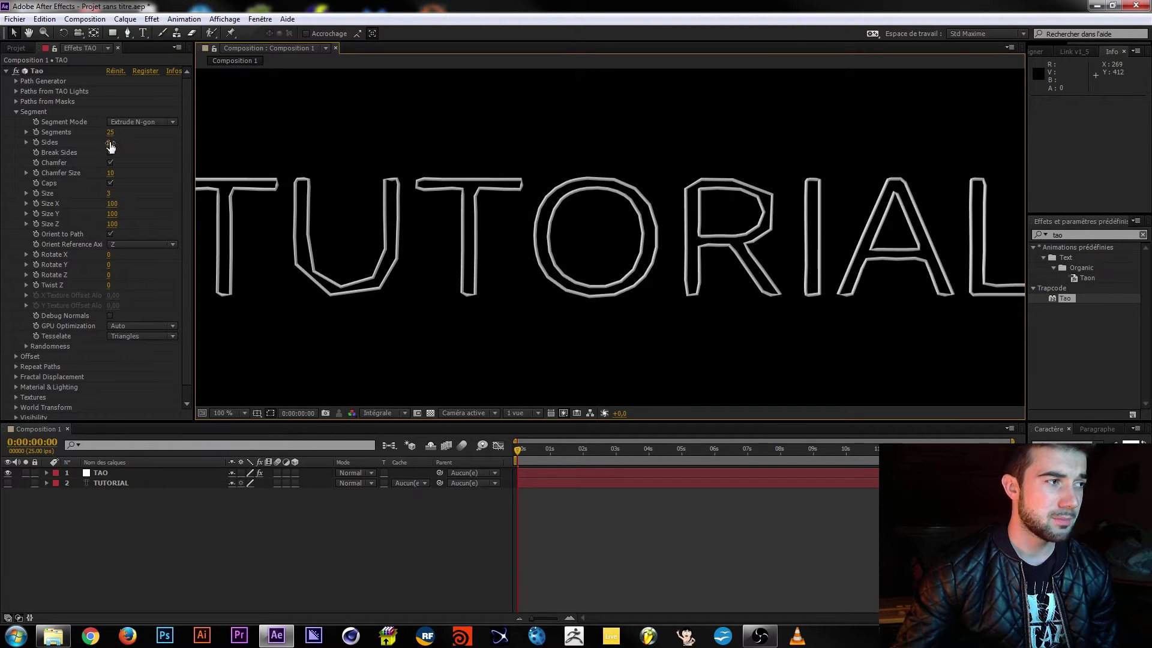
drag(109, 142, 136, 147)
scroll(417, 247, down, 1)
click(294, 255)
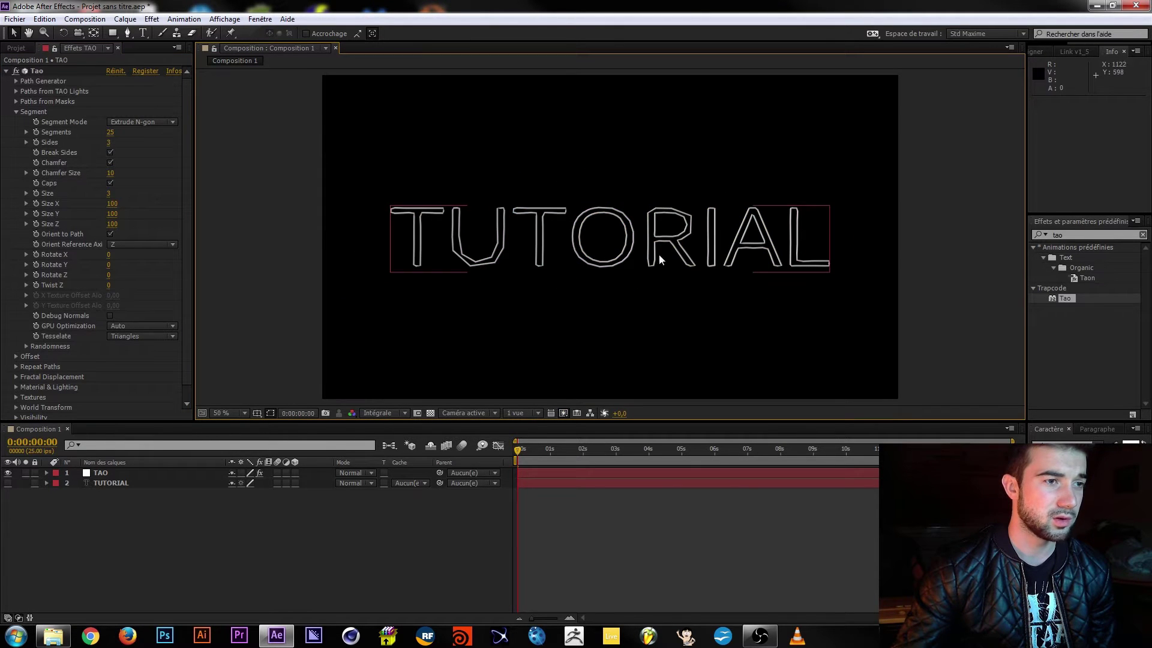
Set the number of segments to 300 to smooth the curves of the letter outlines
scroll(665, 254, up, 1)
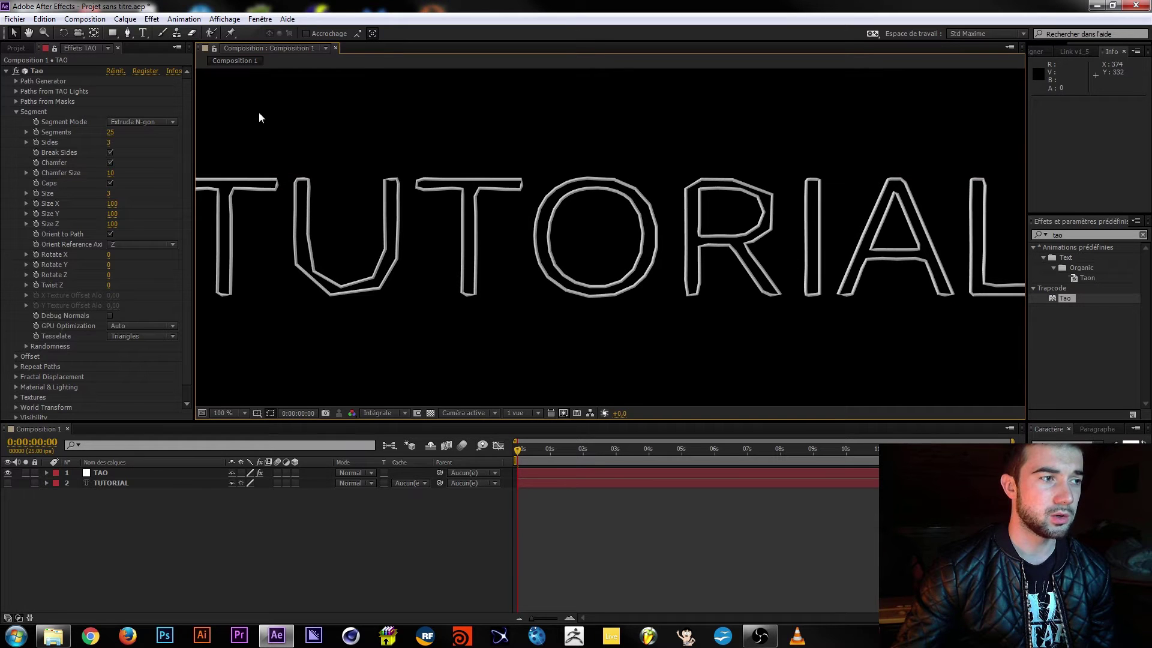
drag(109, 132, 160, 133)
click(114, 133)
text(300)
key(Return)
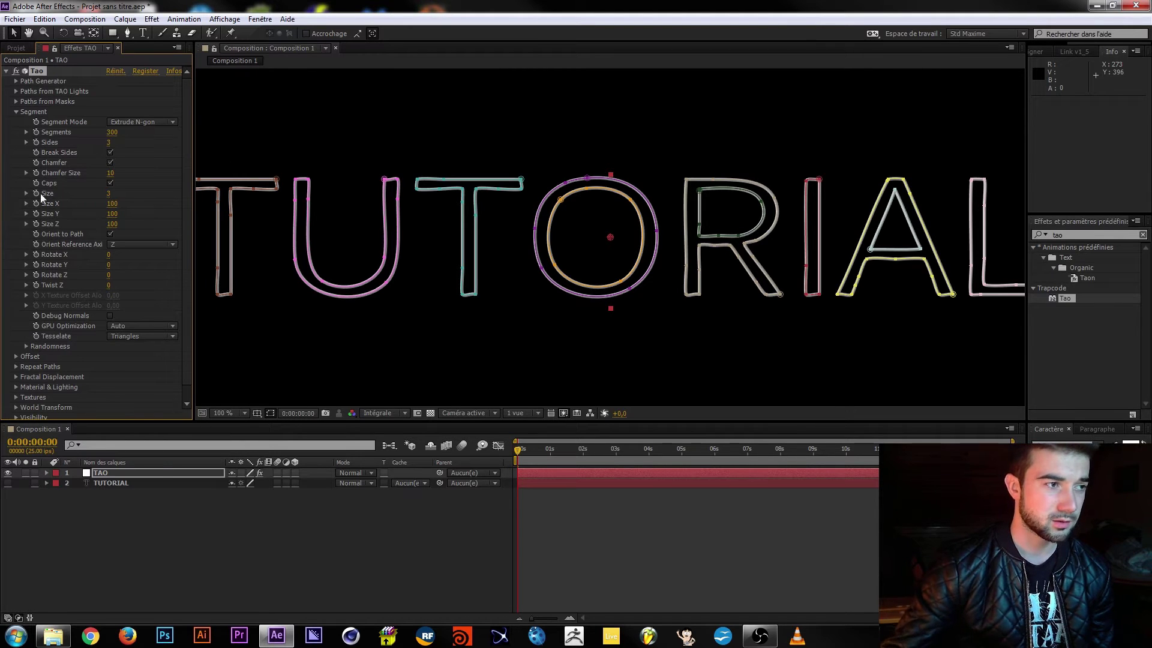
click(272, 496)
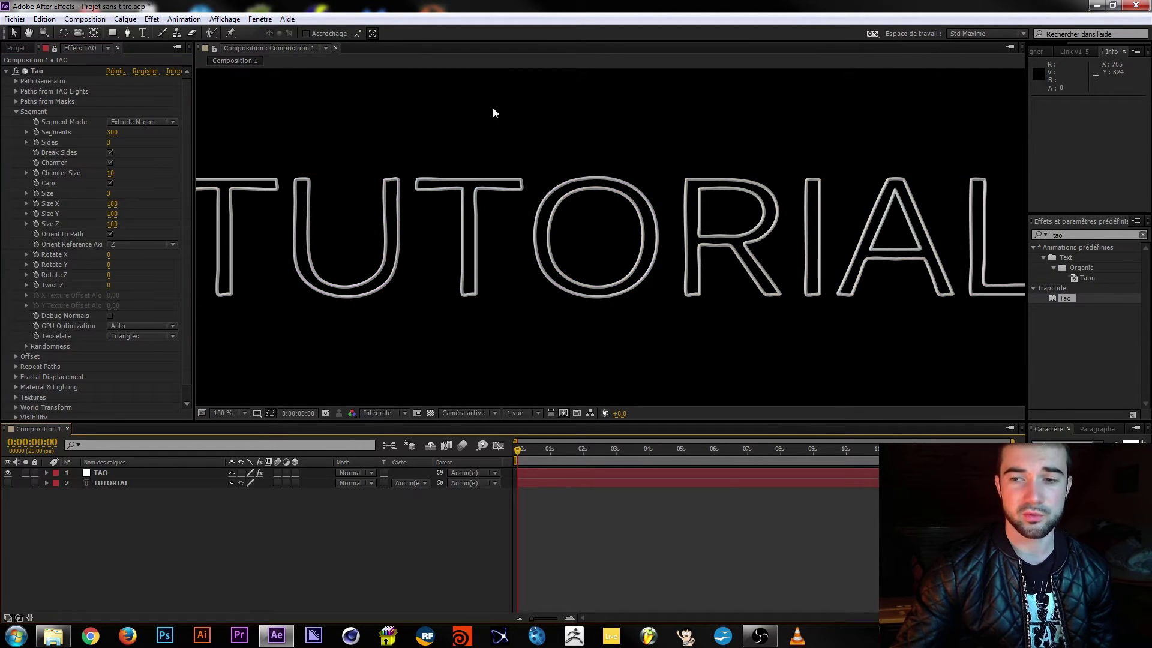
scroll(542, 227, down, 1)
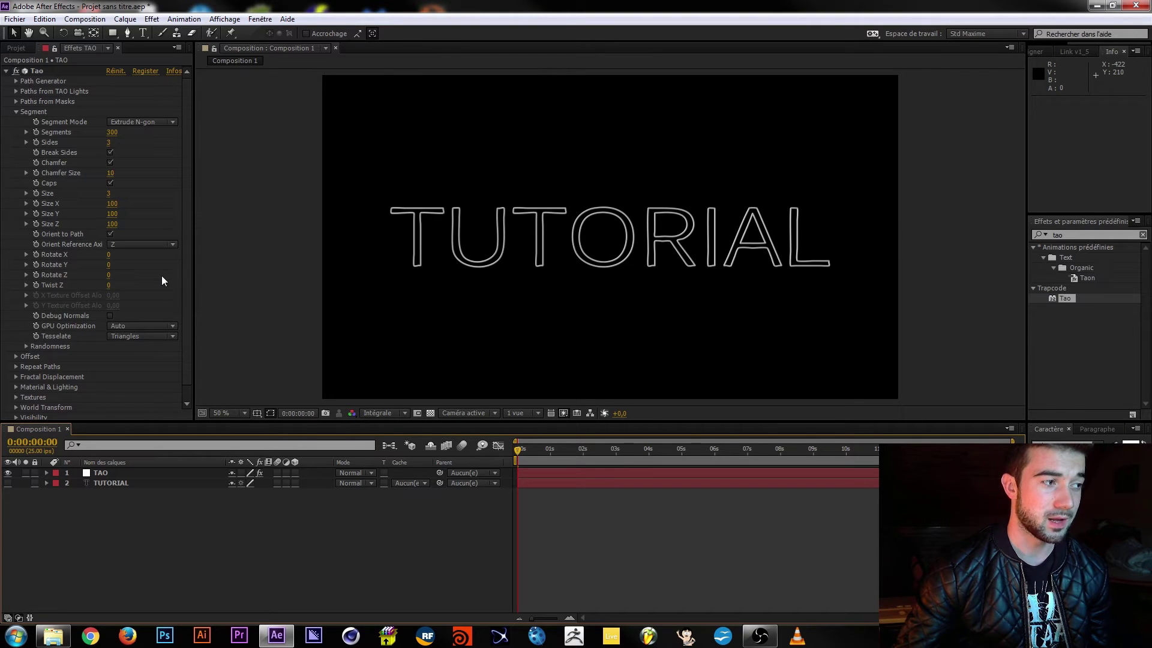
Raise the fractal displacement amplitude to 500 with the Regular fractal type
click(16, 112)
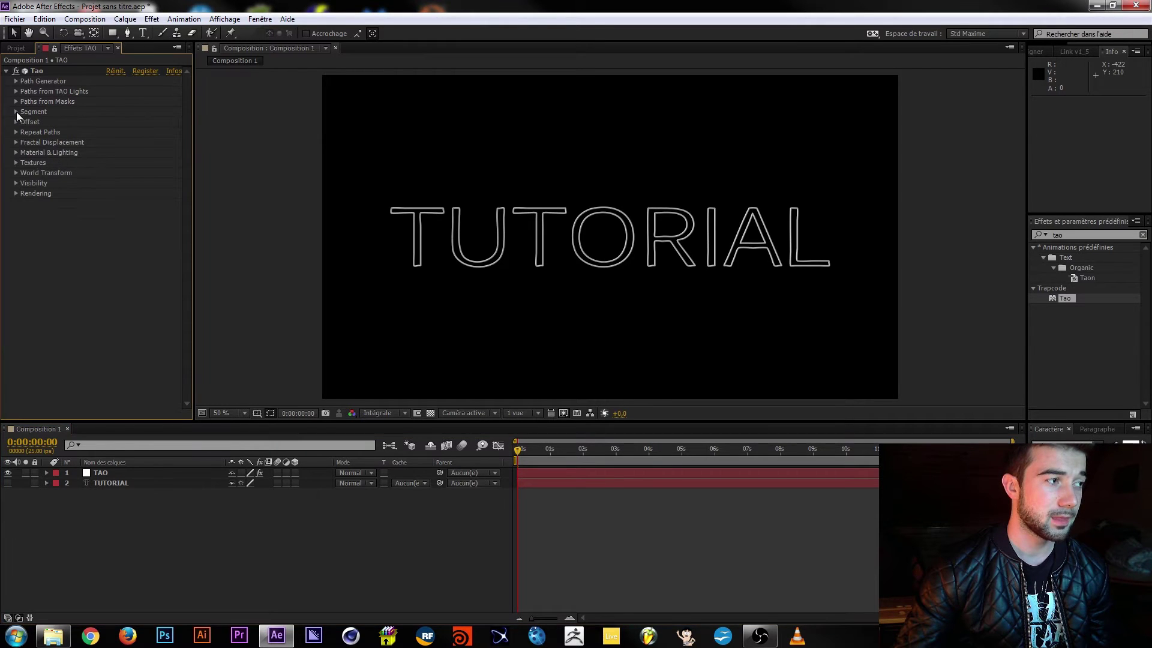
click(16, 142)
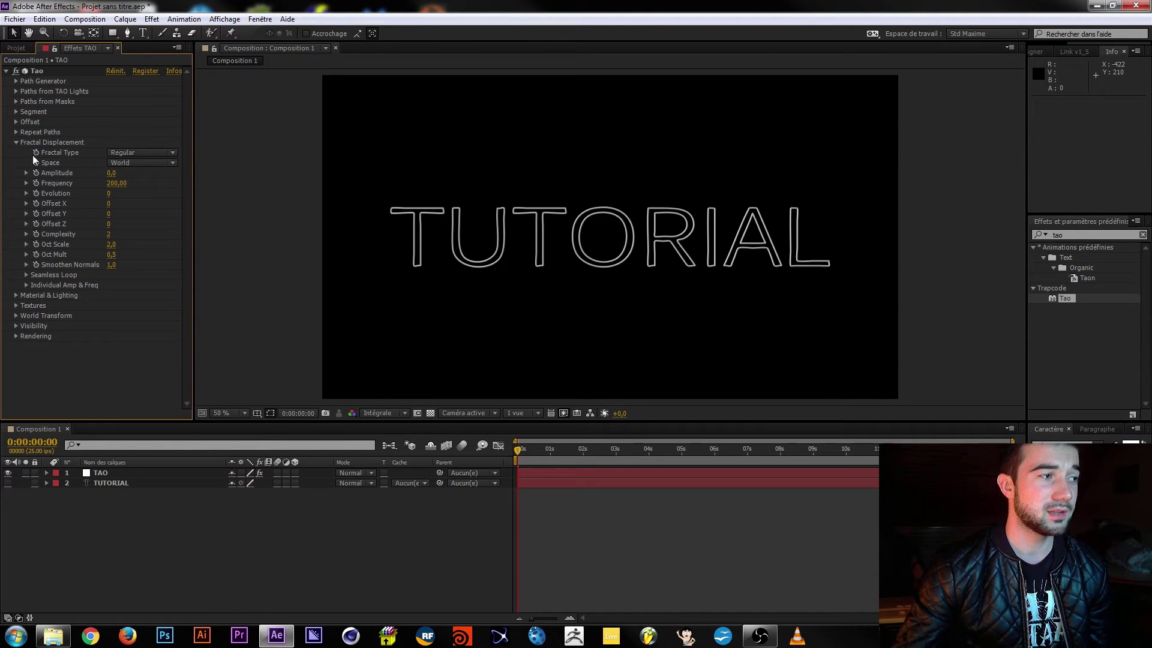
click(153, 152)
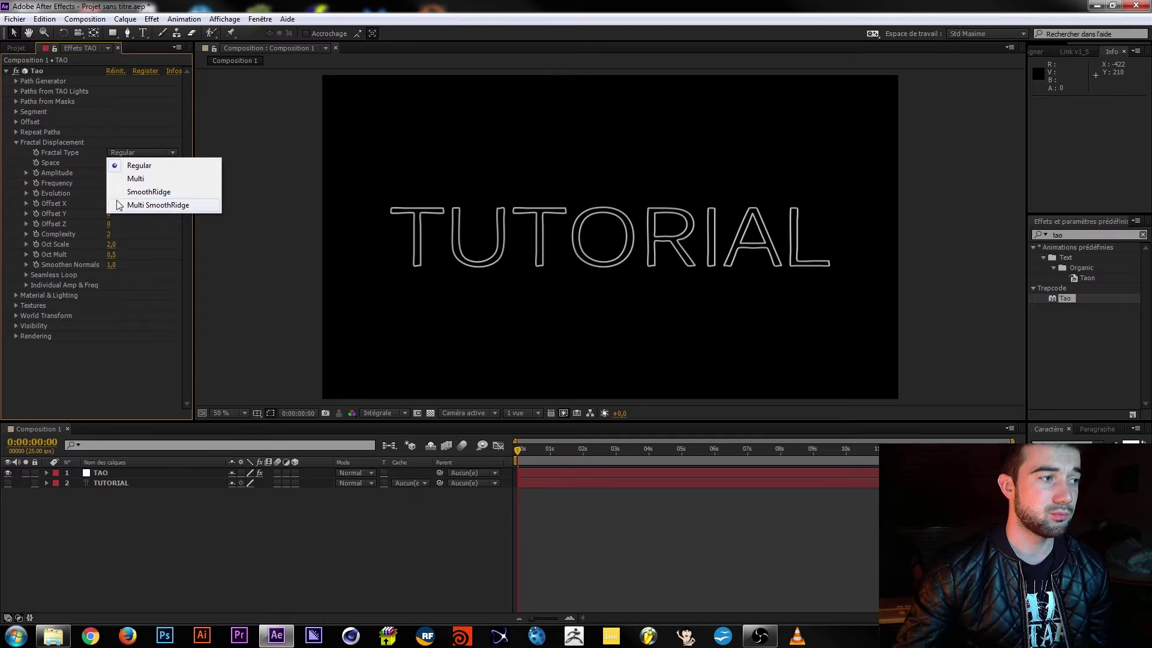
click(156, 240)
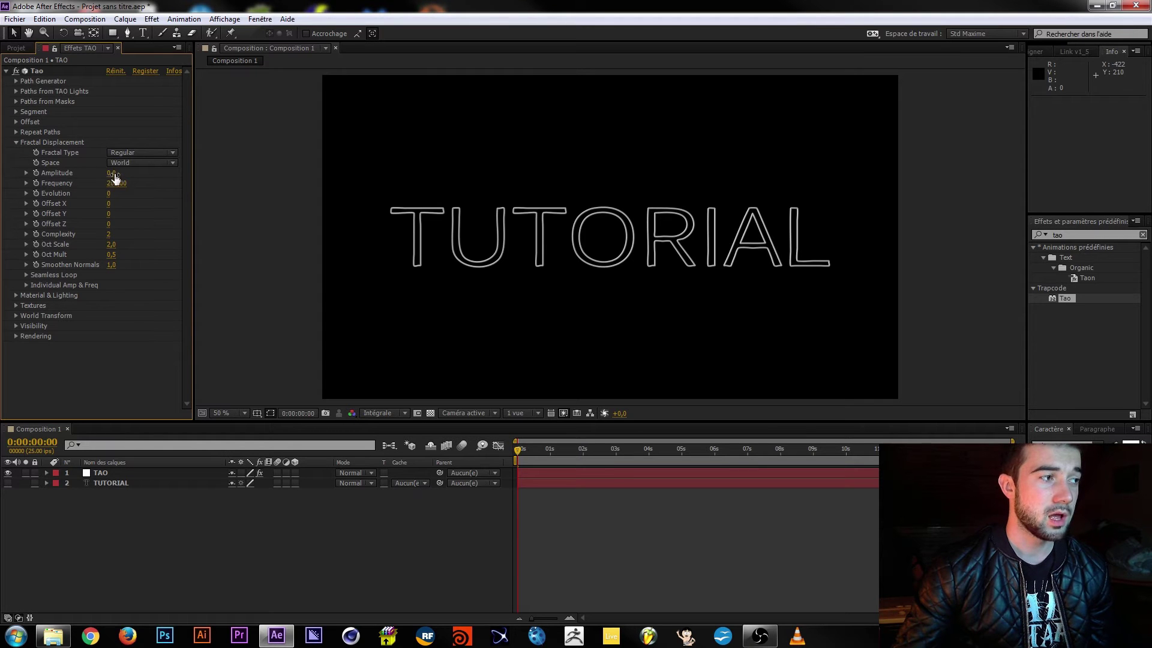
drag(112, 174, 142, 174)
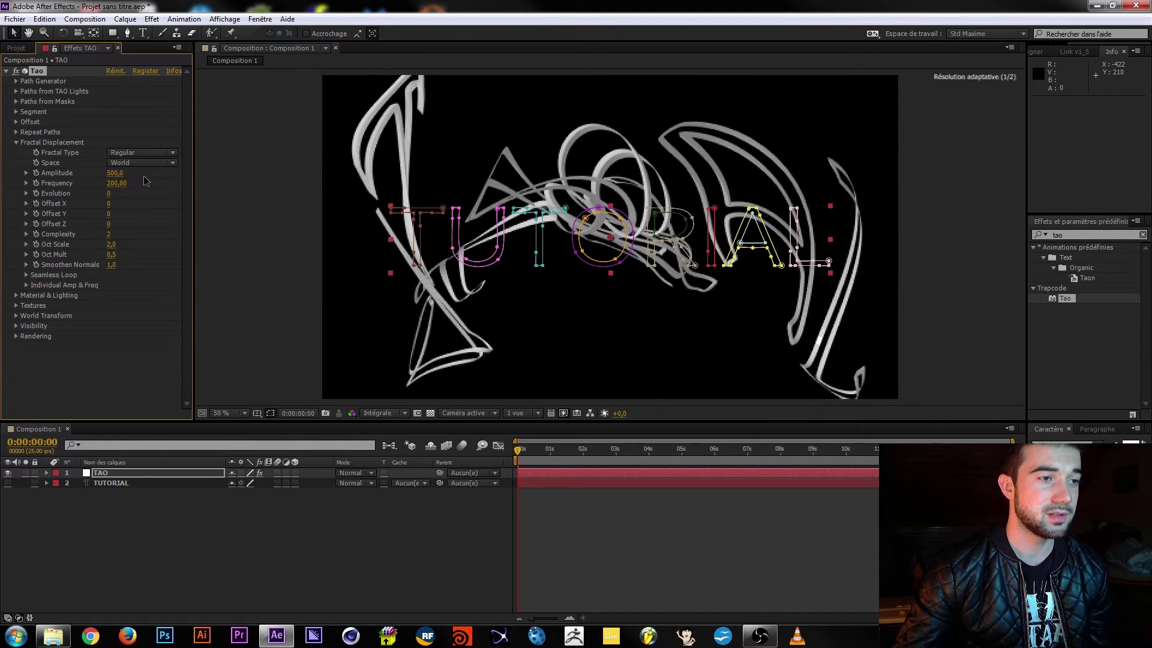
click(339, 492)
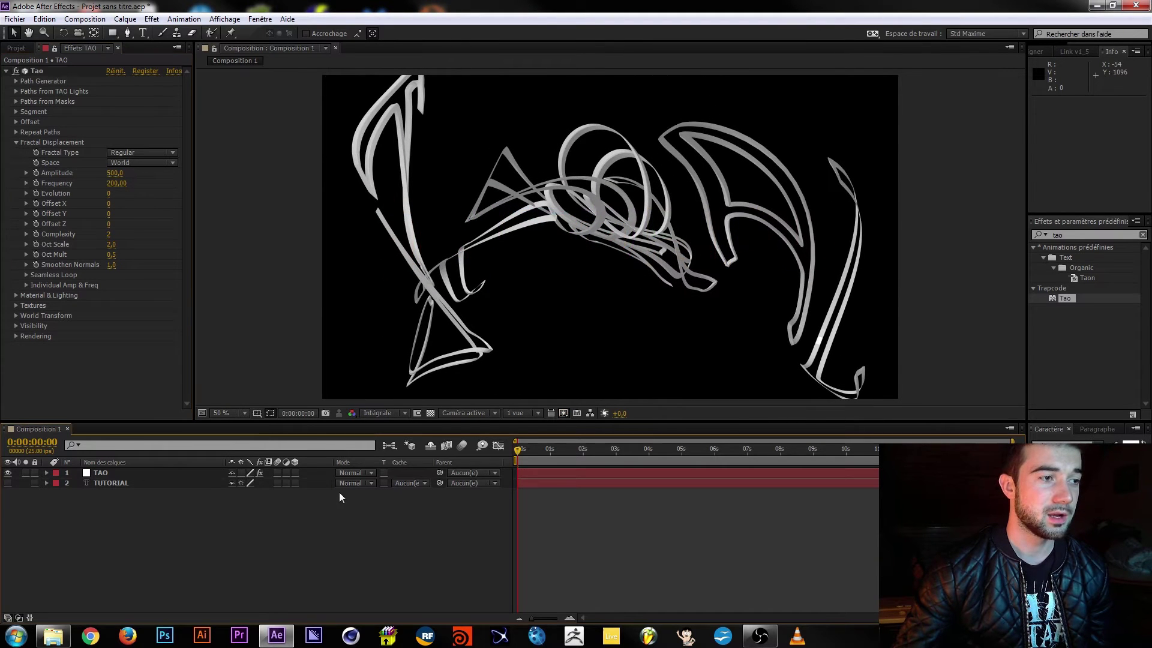
Try the Multi fractal type on the displaced outlines and switch it to SmoothRidge
click(142, 154)
click(155, 175)
click(154, 151)
click(157, 190)
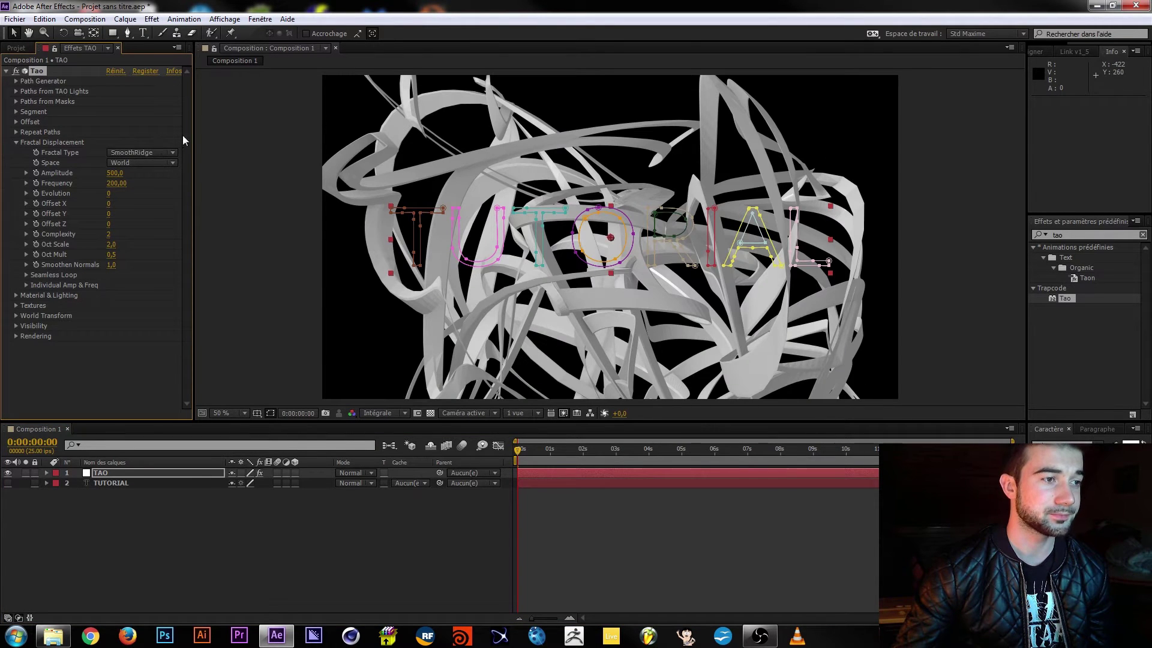
Set the fractal displacement Frequency to 160, then try out other Evolution values and undo them
click(355, 511)
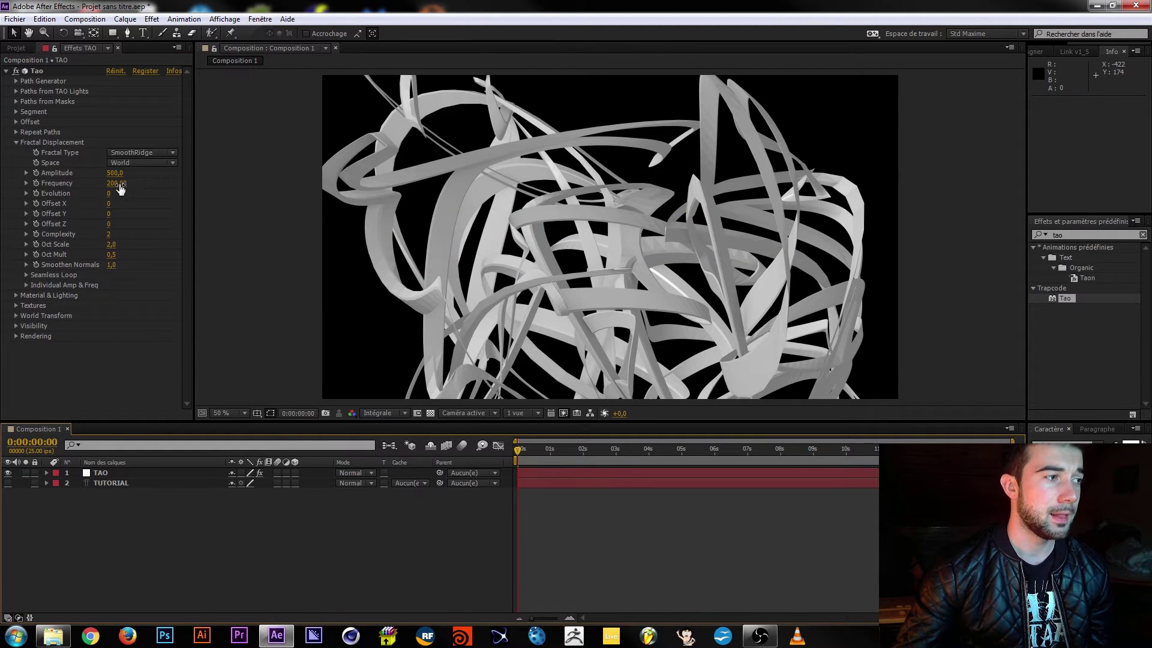
drag(120, 187, 116, 184)
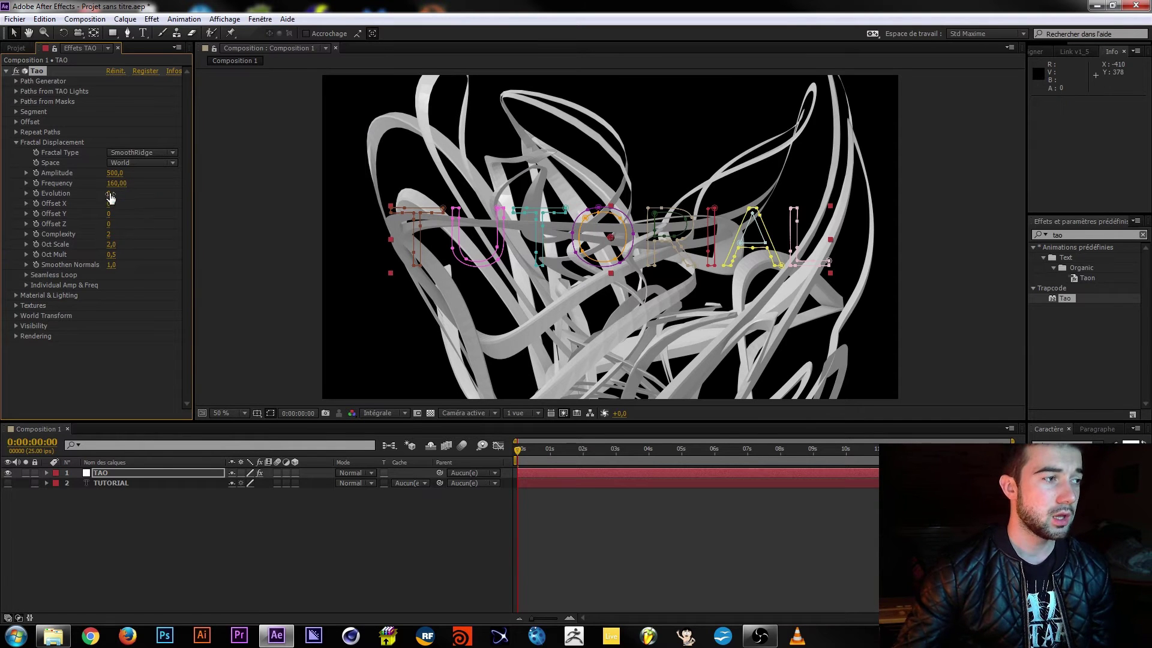
drag(107, 193, 253, 205)
key(ctrl+z)
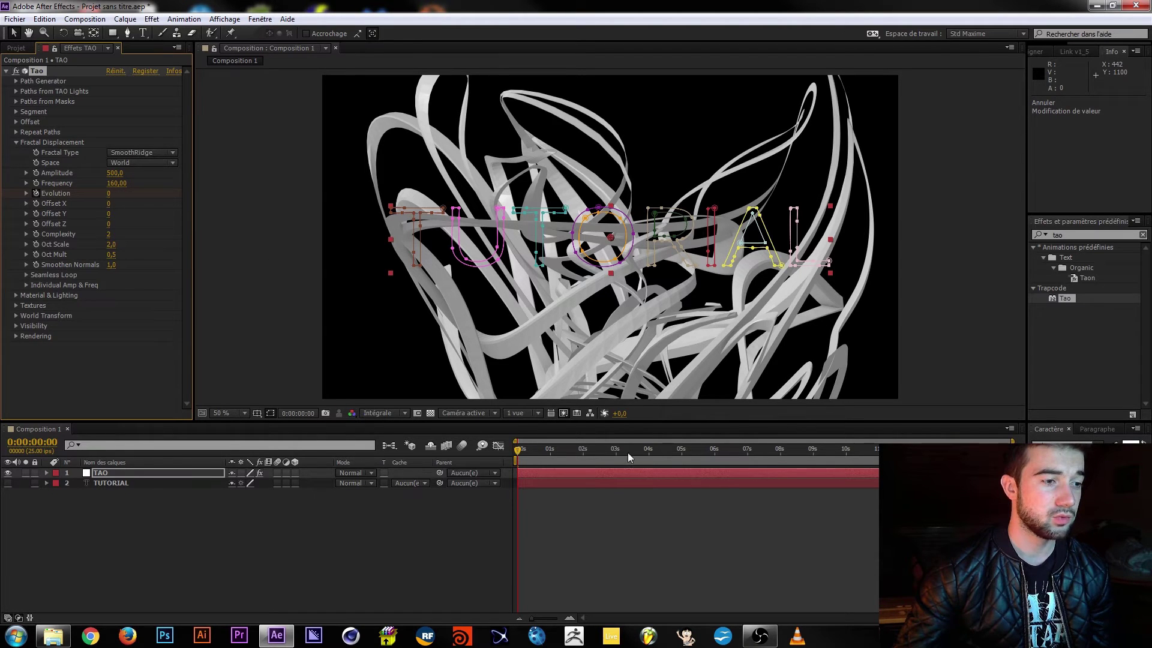
Animate the fractal Evolution with keyframes from 500 at the start of the composition to 0 at 5 seconds
key(u)
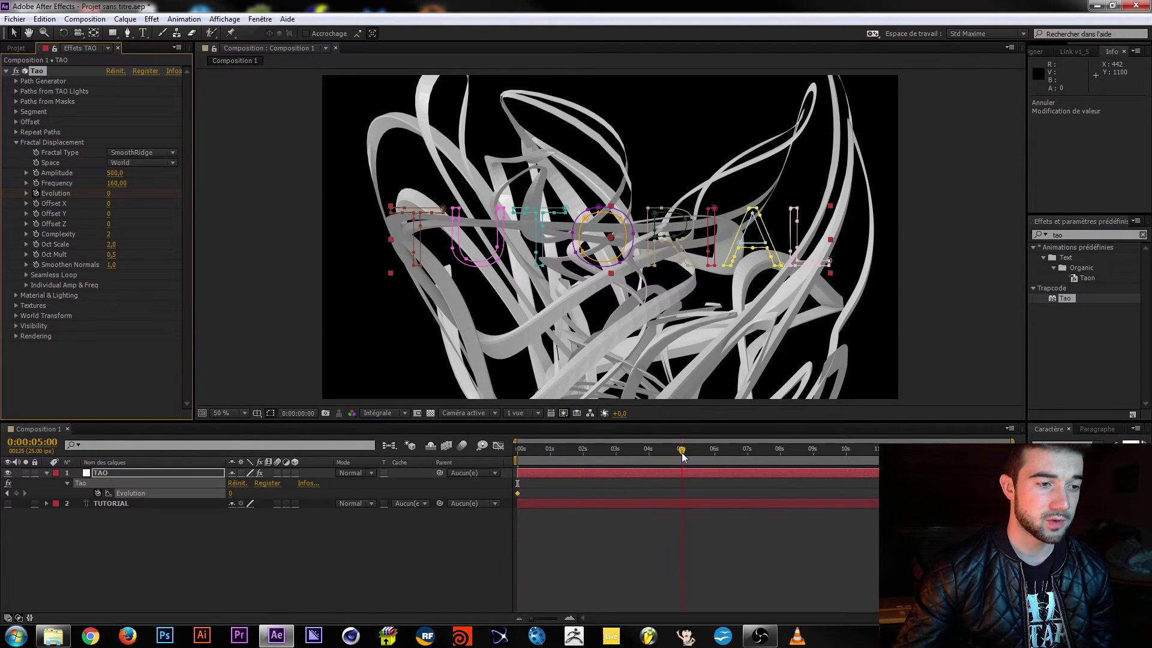
click(681, 452)
drag(517, 493, 682, 493)
key(Home)
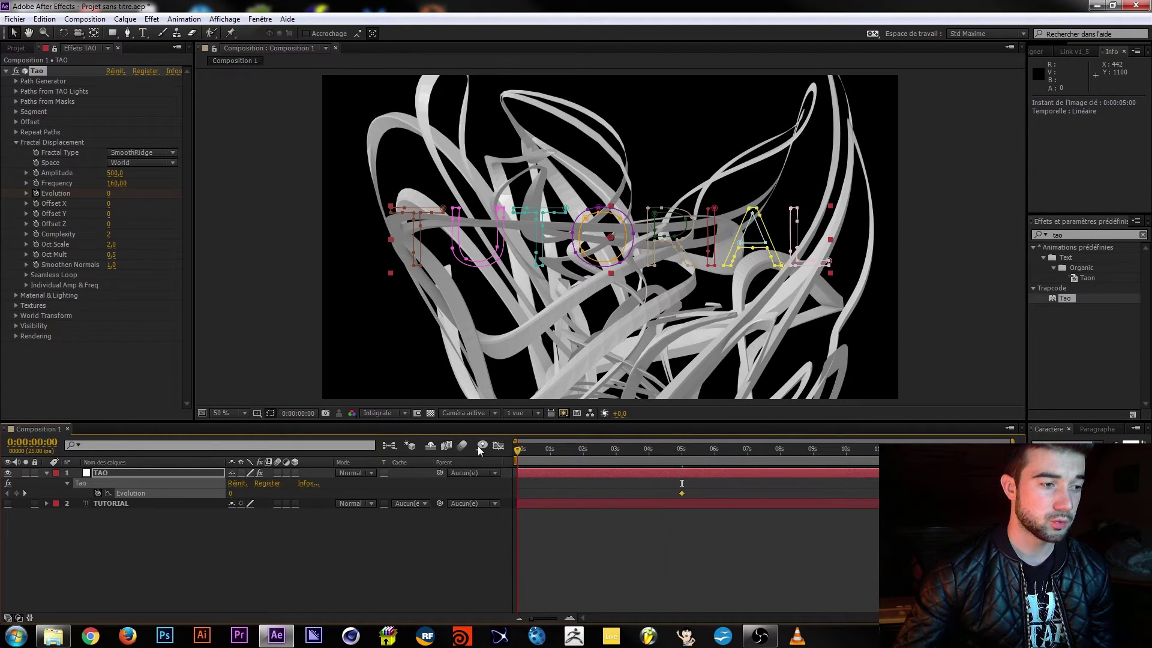
click(108, 194)
text(500)
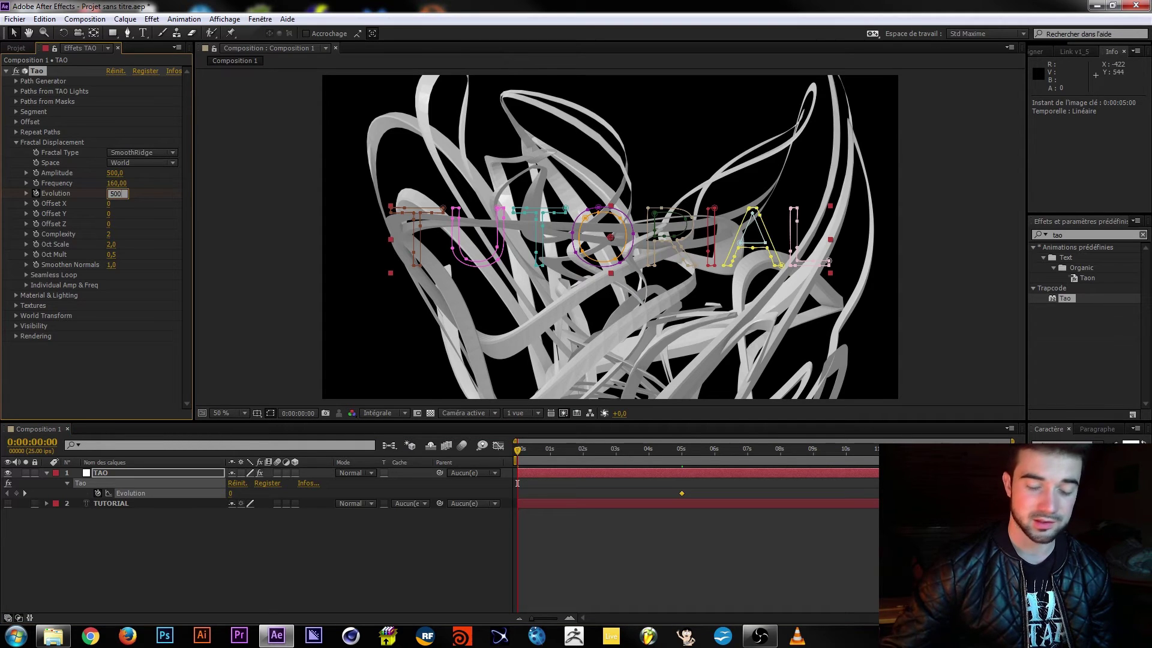
key(Return)
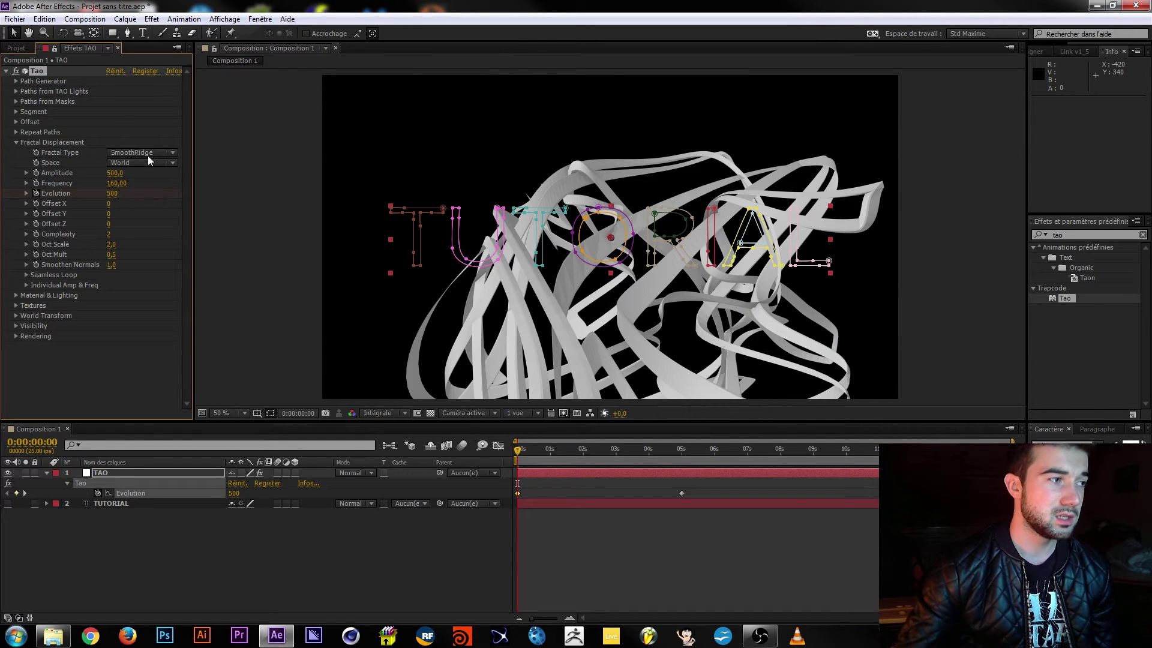
Keyframe the fractal displacement Amplitude to 0 at 5 seconds and preview the tangled lines resolving into the word
click(682, 450)
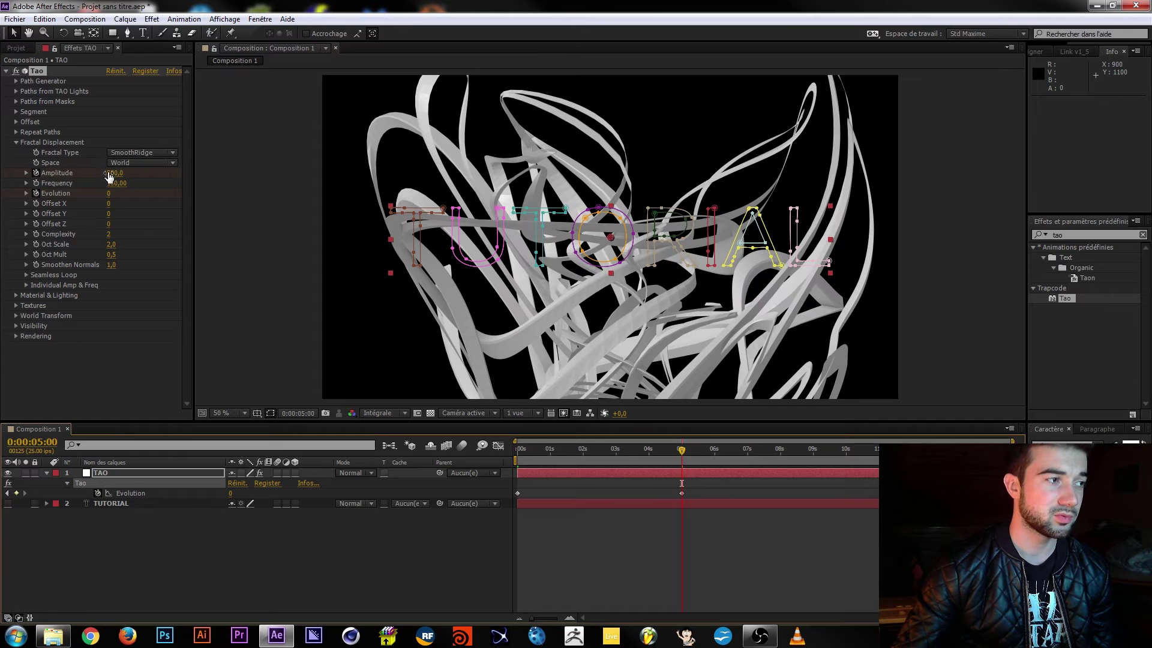
click(114, 173)
text(0)
key(Return)
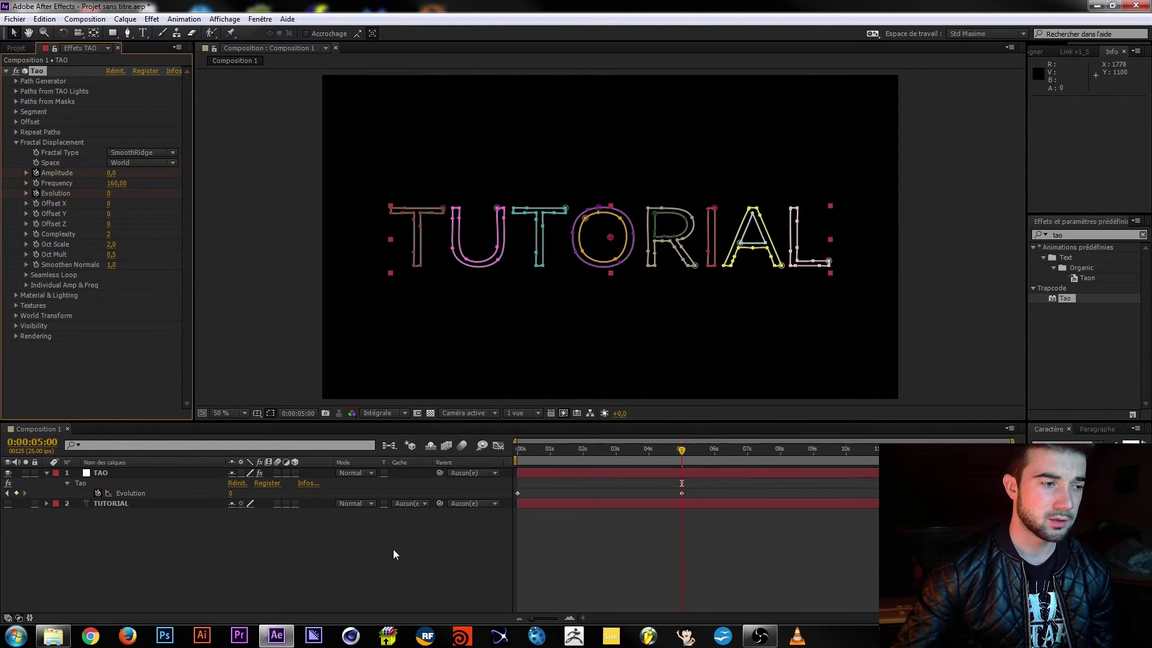
click(393, 552)
click(564, 451)
drag(564, 451, 691, 451)
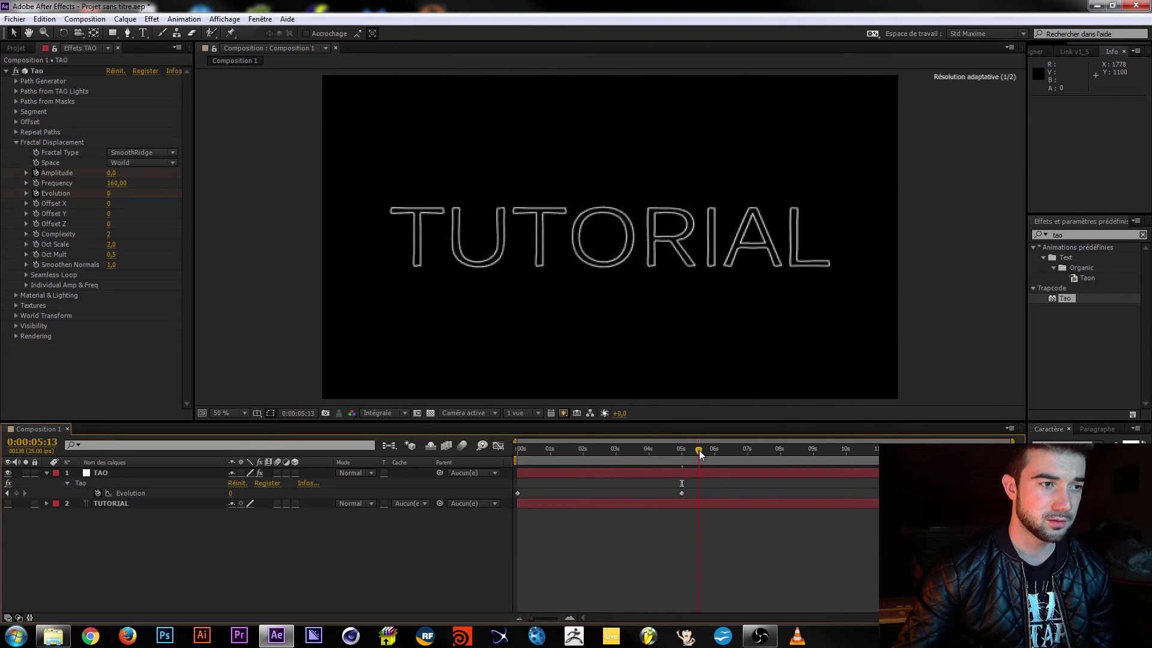
key(Home)
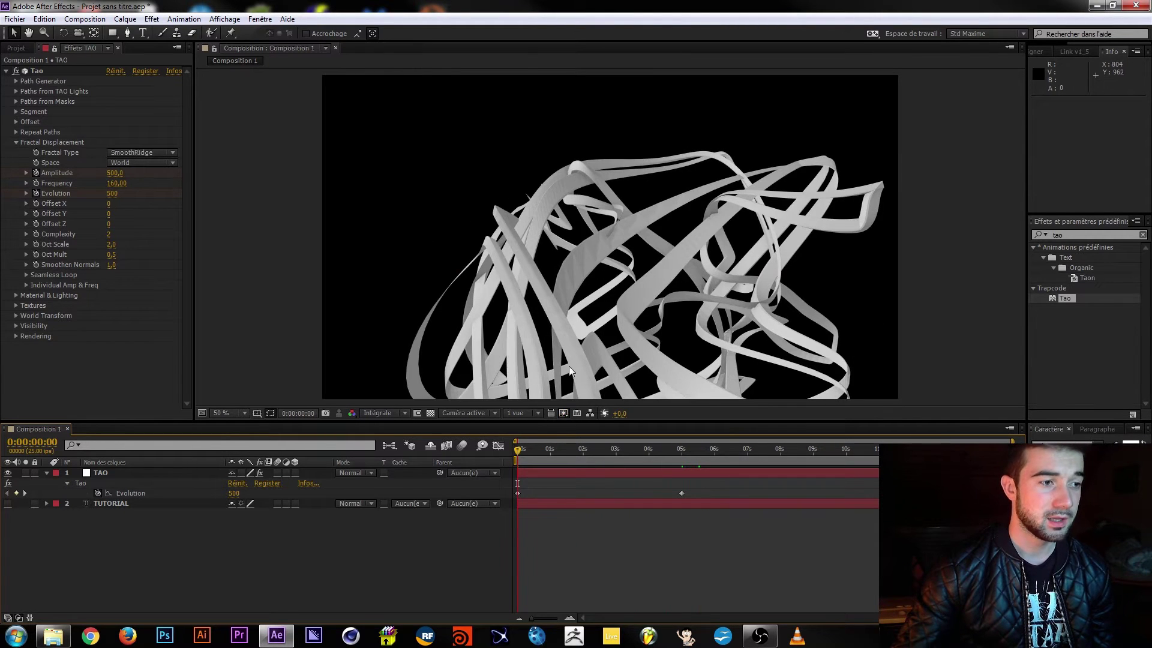
Add a two-node camera with the 50 mm preset and depth of field disabled
click(124, 19)
mouse_move(220, 35)
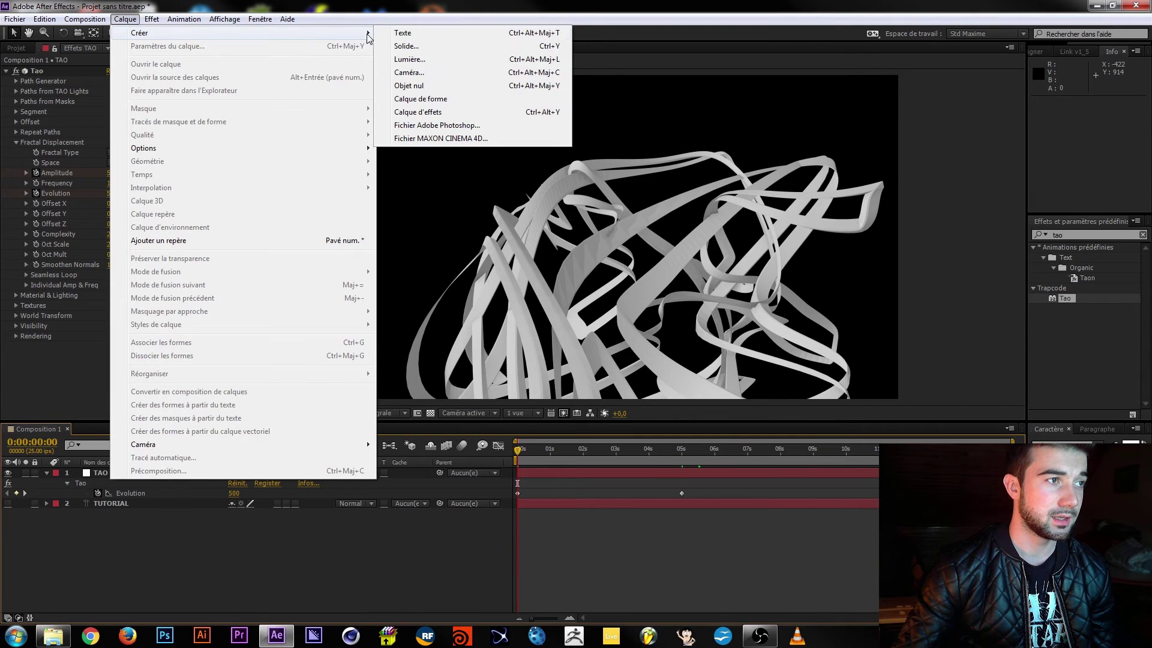
click(420, 73)
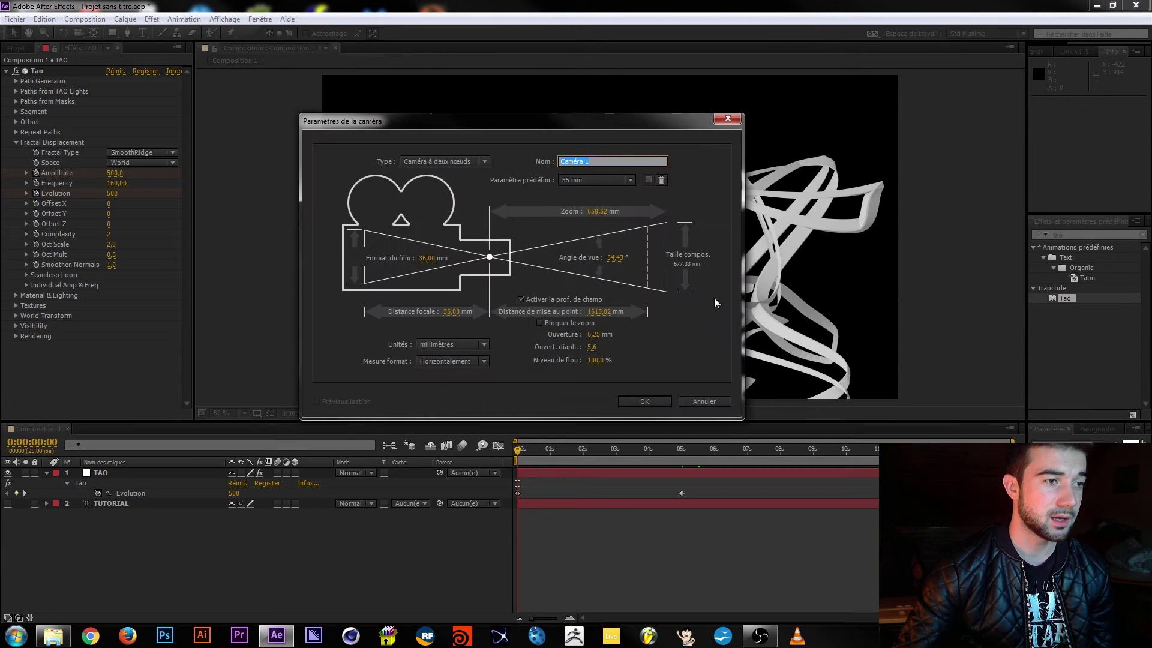
click(524, 298)
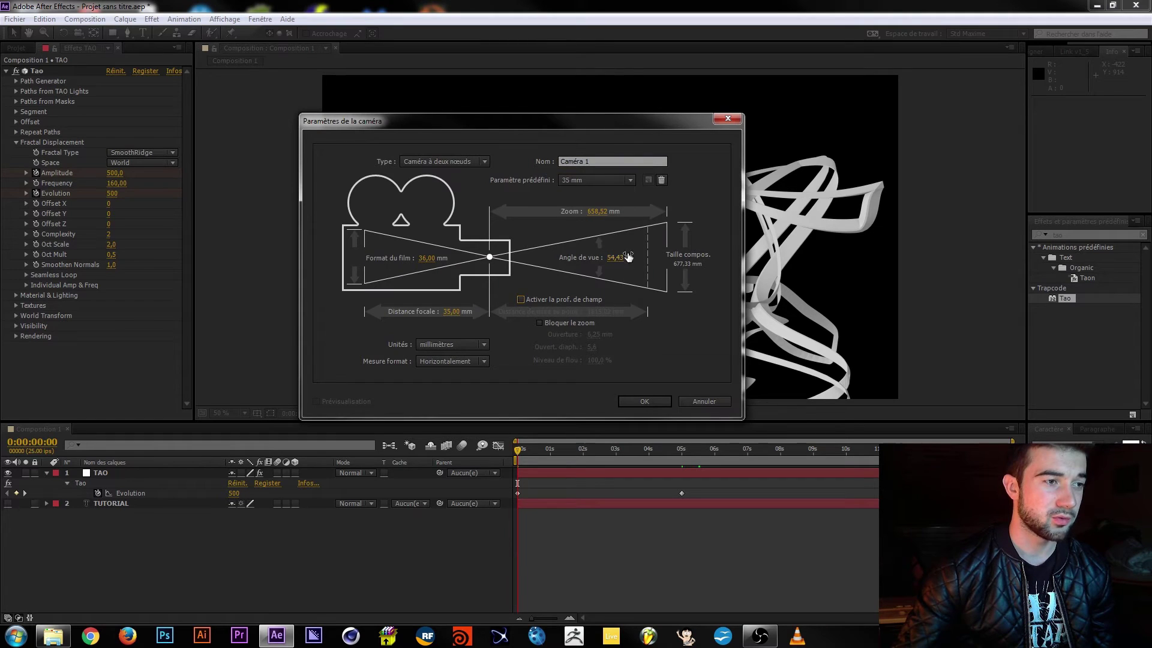
click(629, 177)
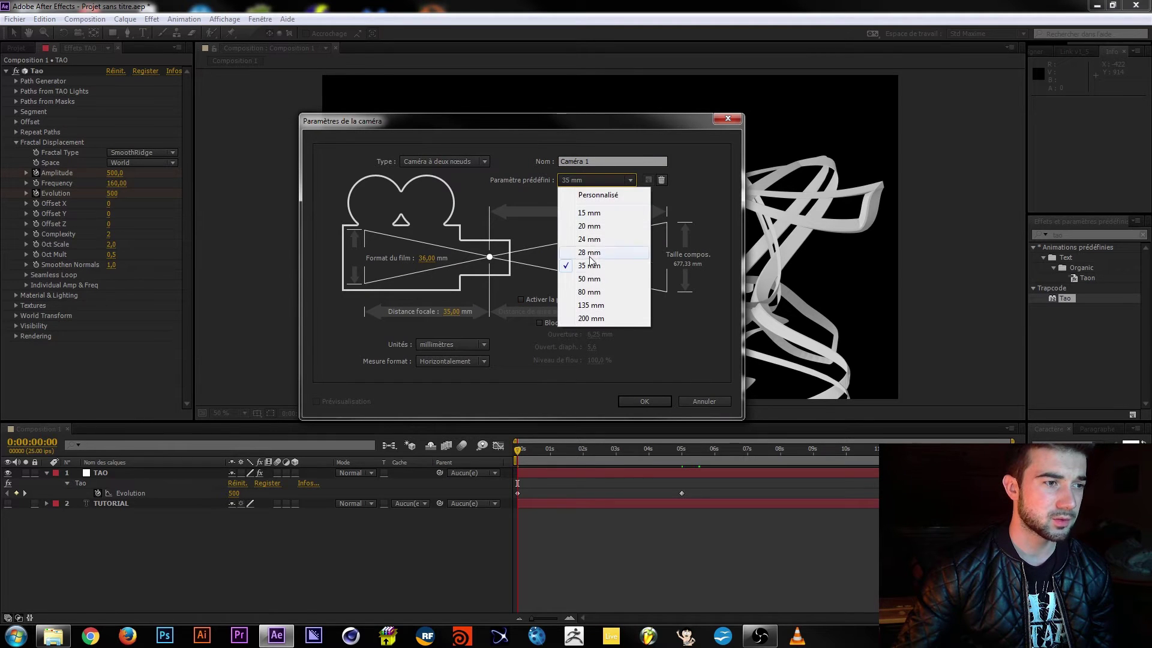
click(594, 279)
click(637, 400)
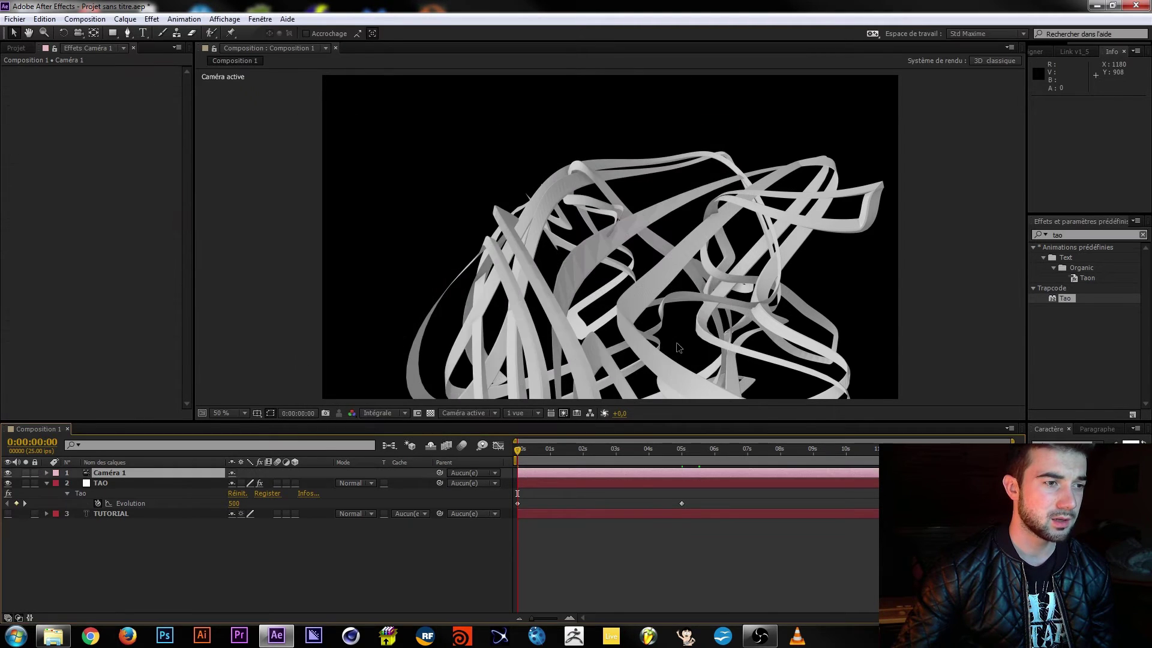
Orbit the camera around the tangled outlines for a new viewing angle at the start of the composition
click(79, 32)
drag(614, 290, 597, 244)
key(ctrl+z)
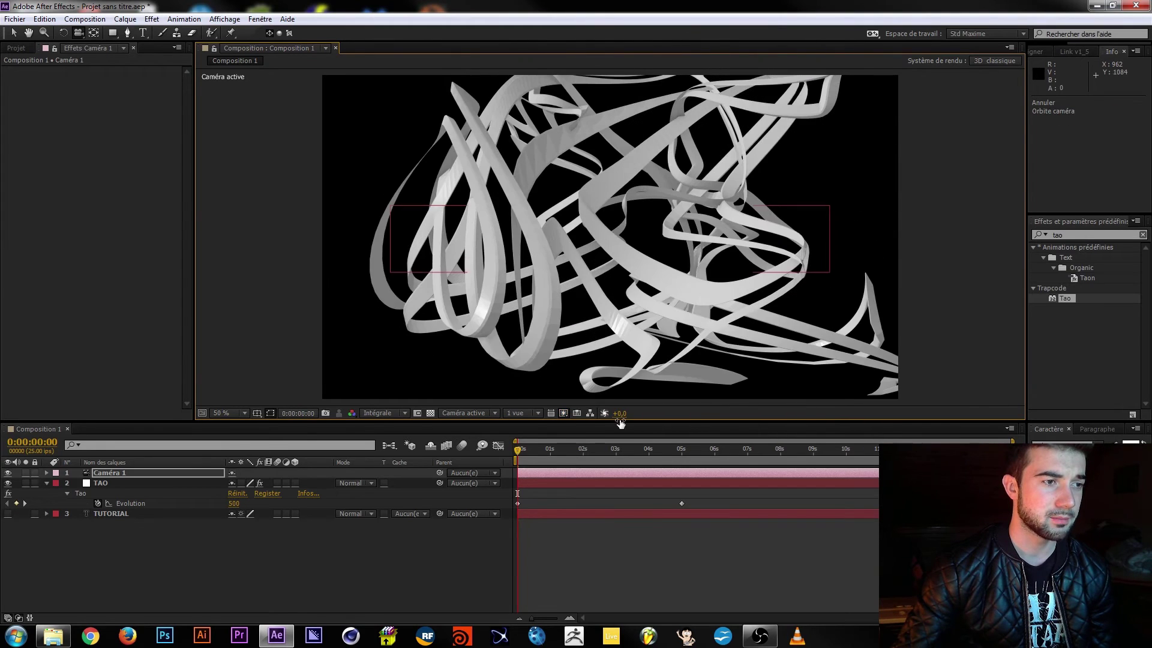
drag(531, 449, 500, 447)
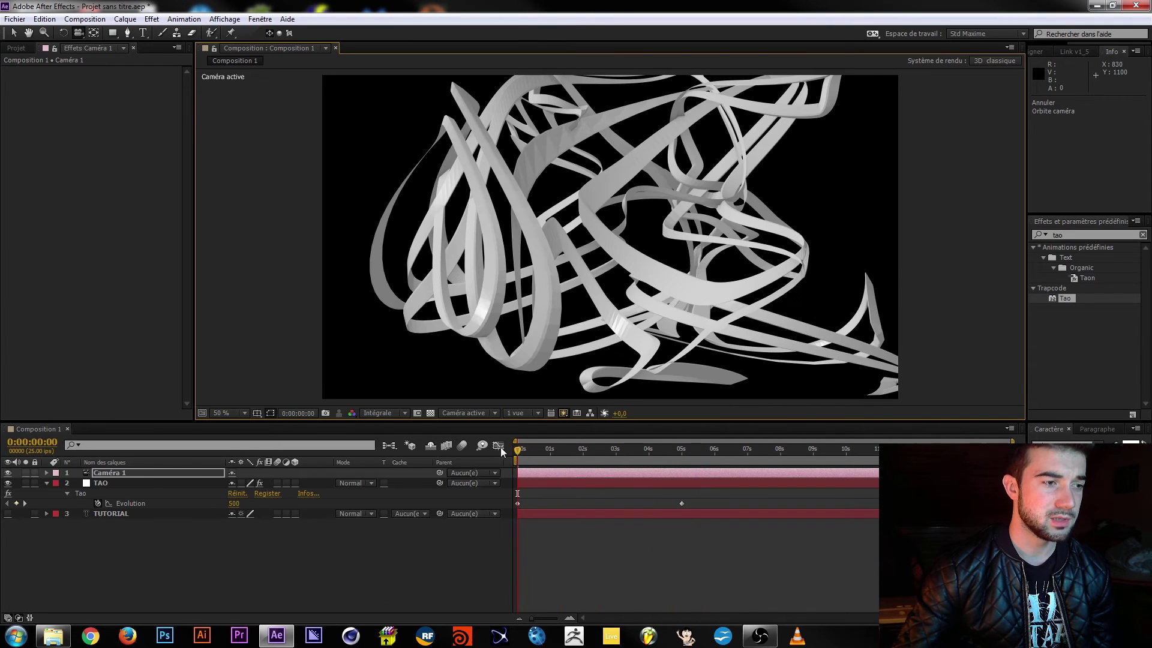
drag(563, 232, 599, 222)
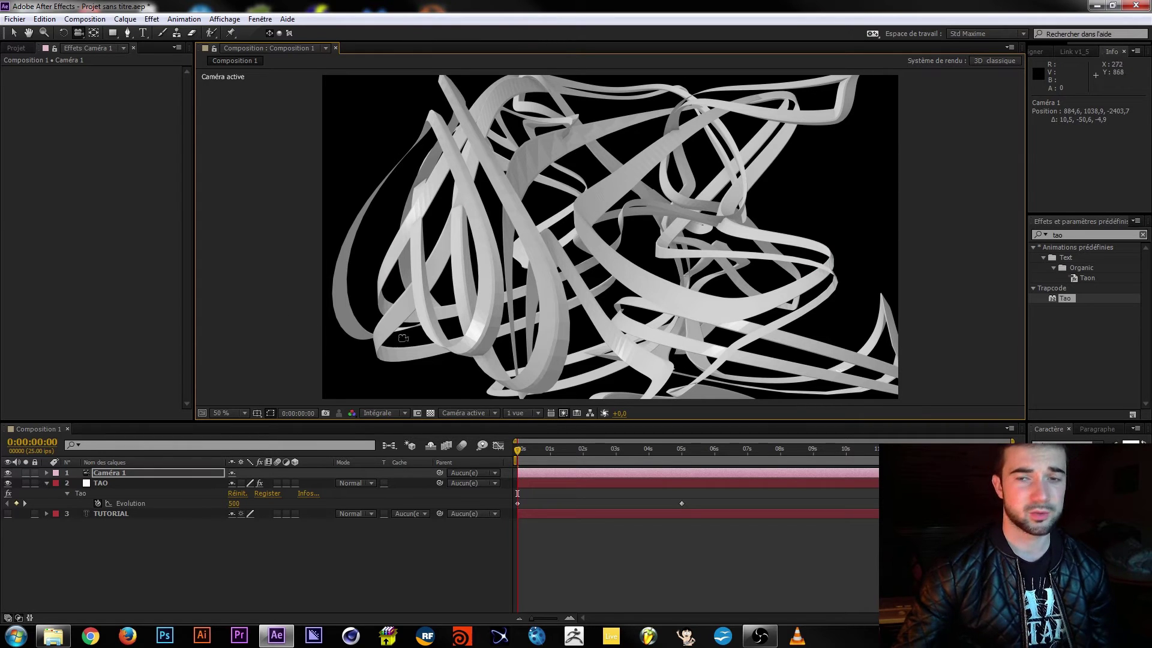
Try Complexity values of 10 and 1 in the TAO layer's fractal displacement and set it back to 2
click(113, 474)
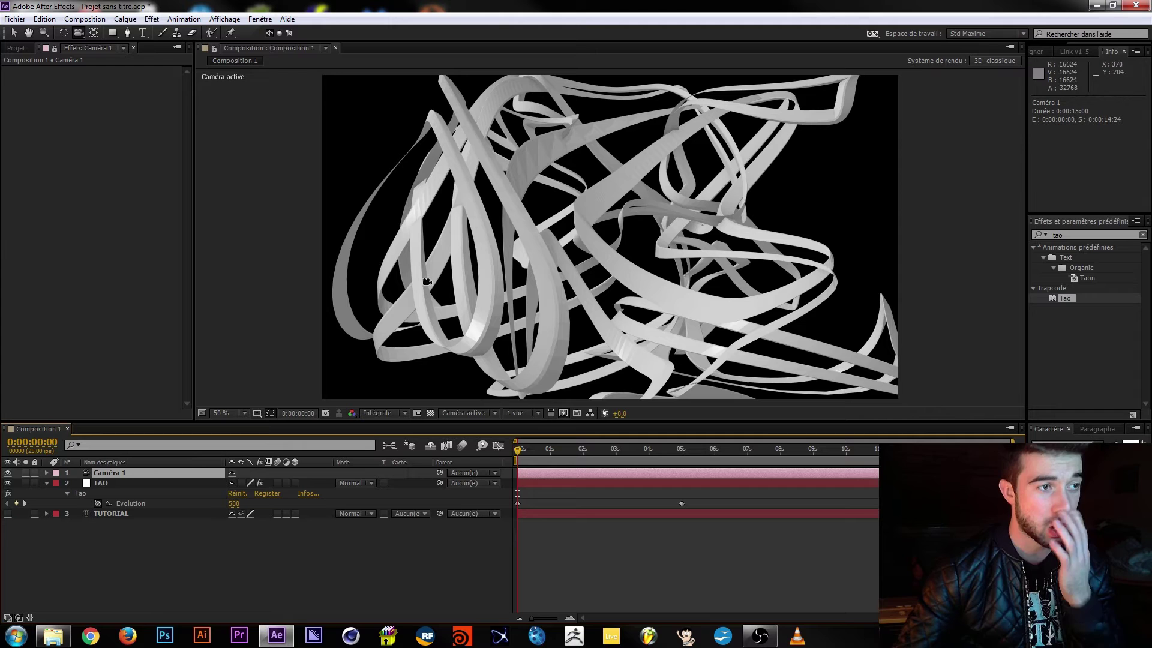
click(121, 511)
click(103, 484)
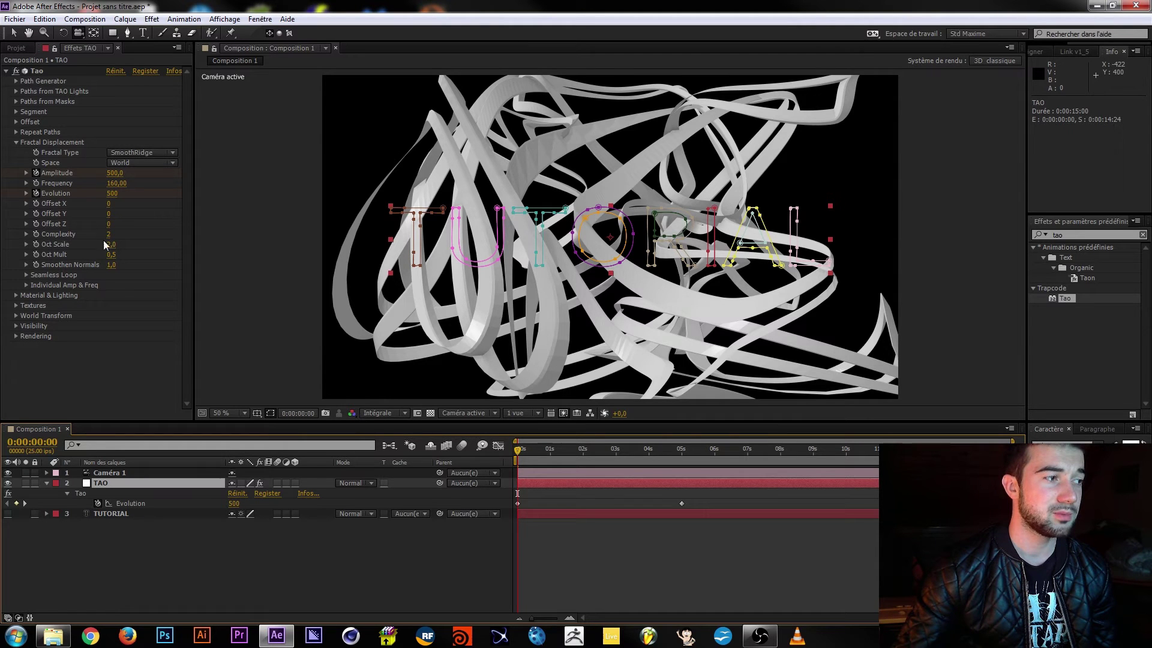
drag(108, 234, 144, 236)
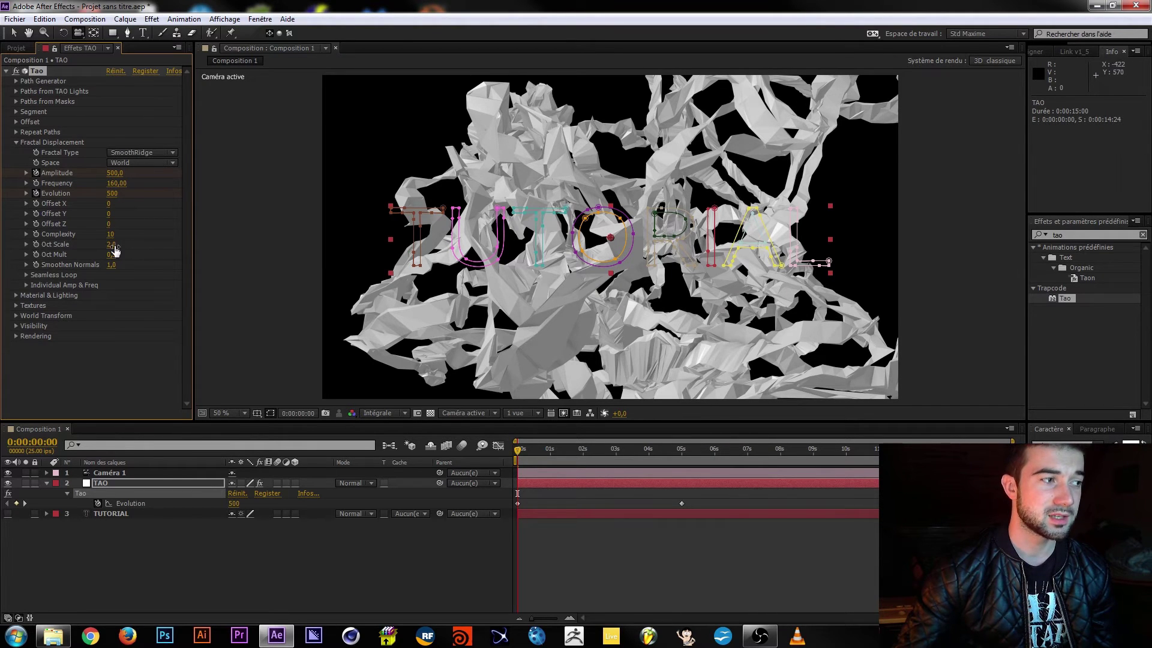
drag(110, 233, 4, 223)
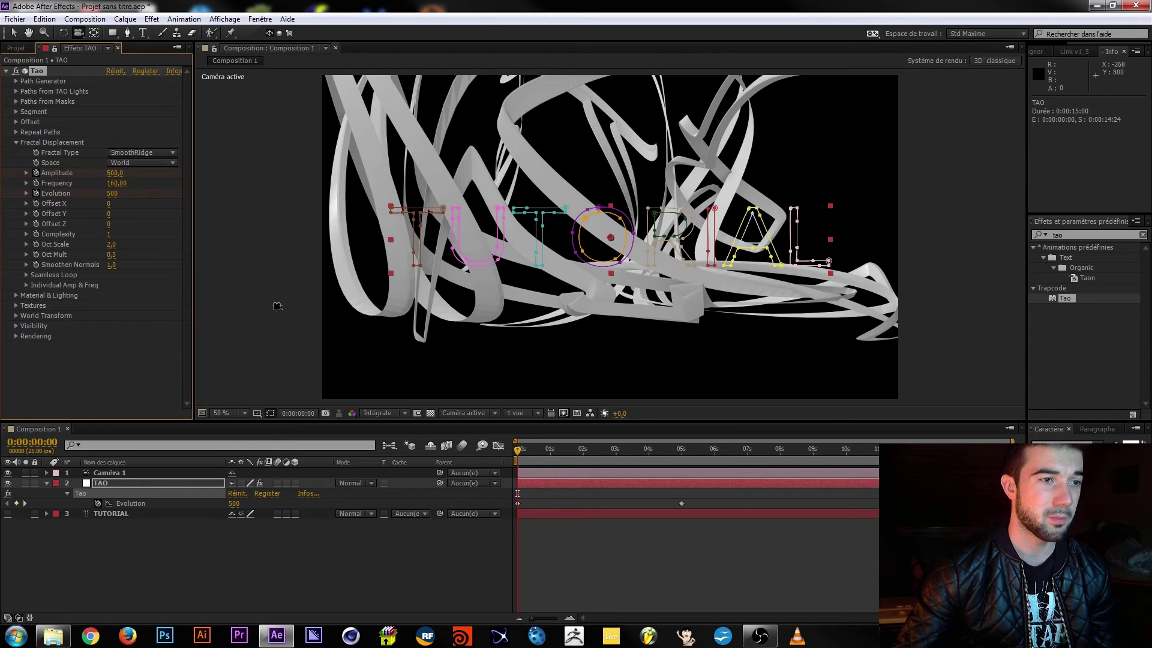
click(108, 234)
text(2)
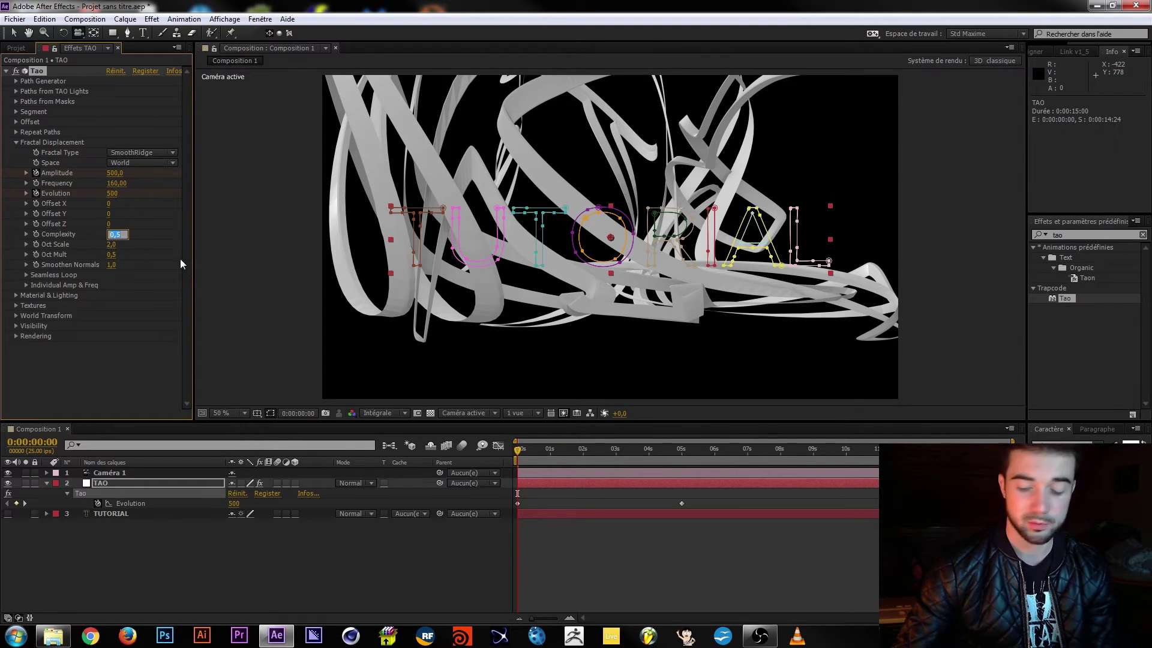
key(Return)
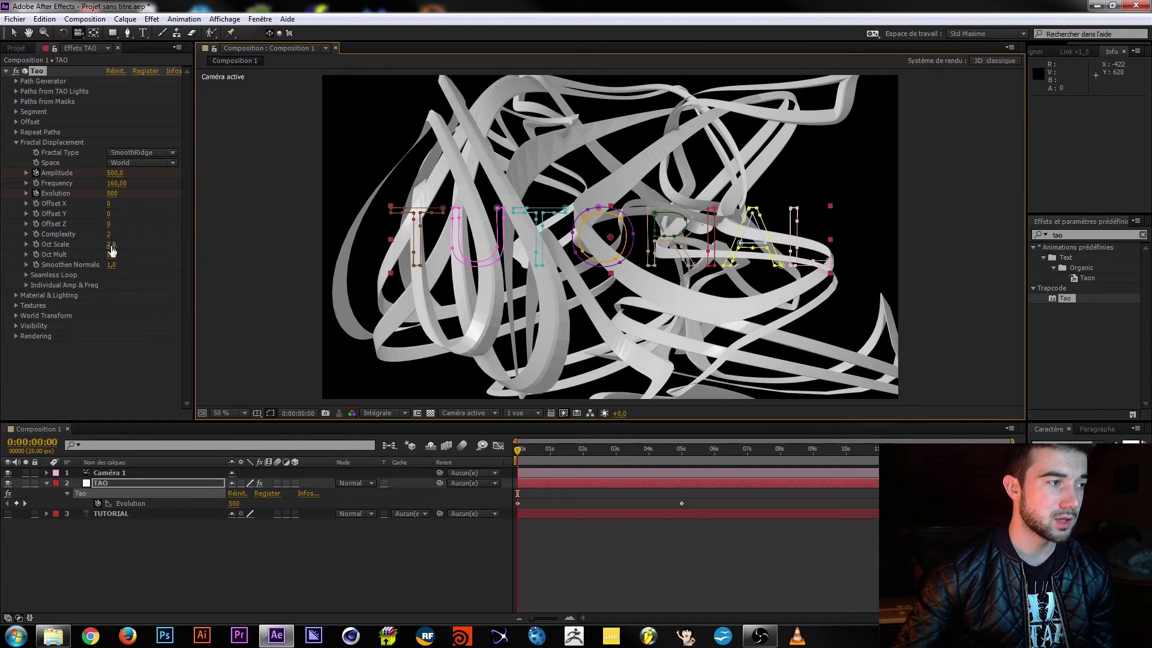
Try an Oct Scale of 2.6 for the fractal displacement and return it to 2
drag(111, 245, 115, 246)
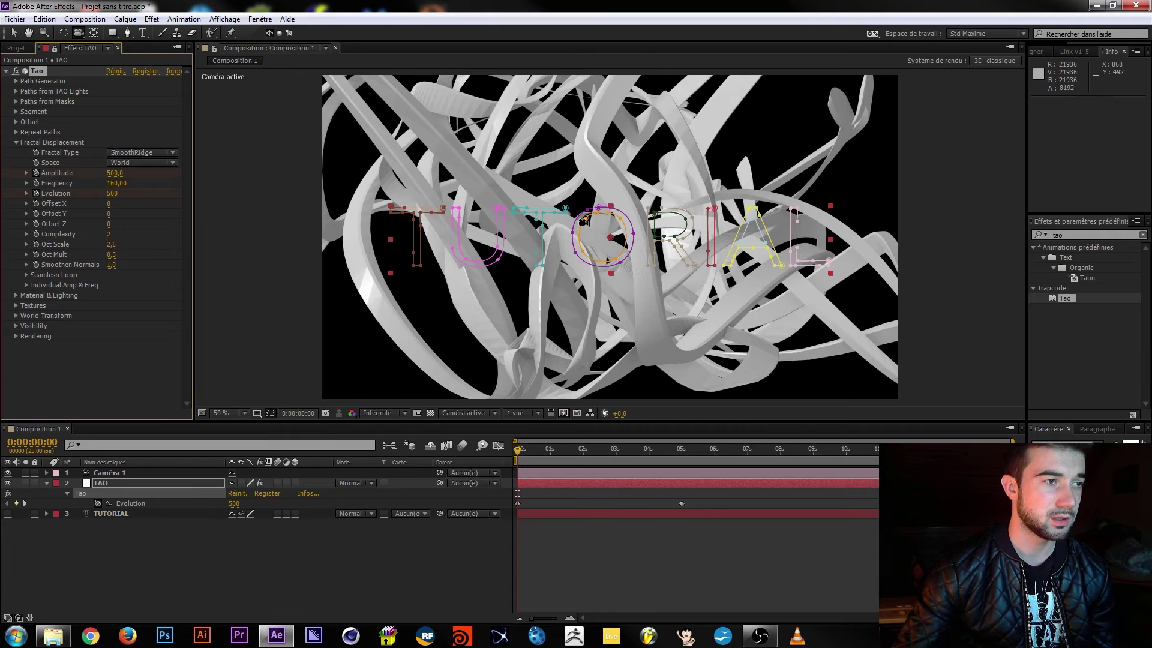
click(114, 246)
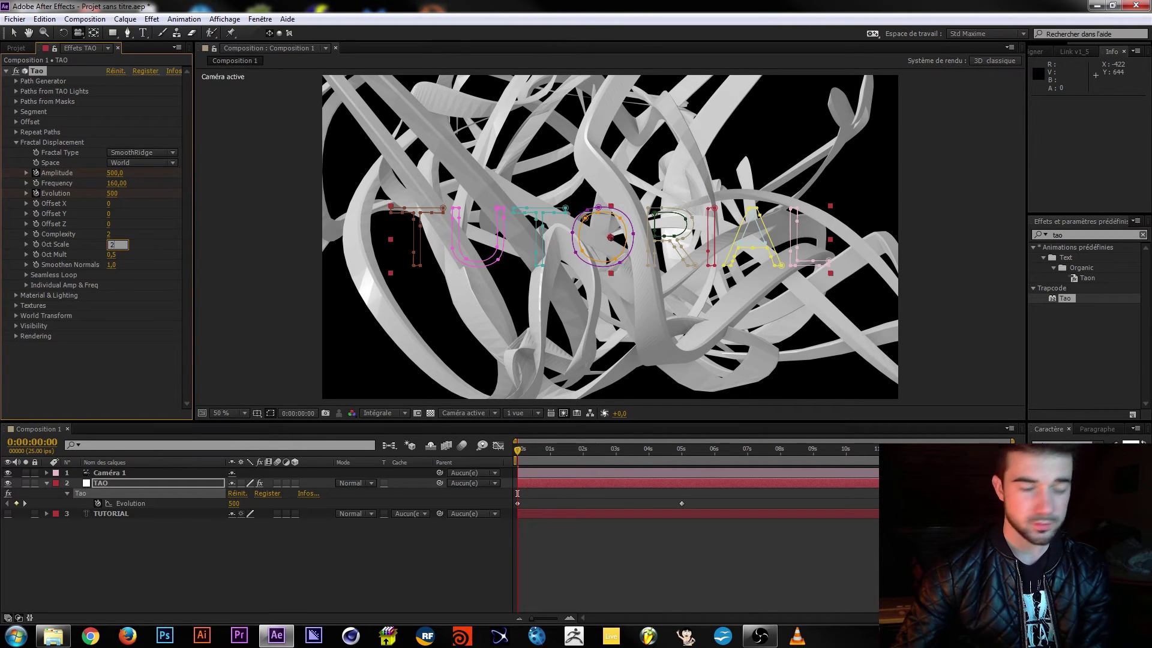
text(2)
key(Return)
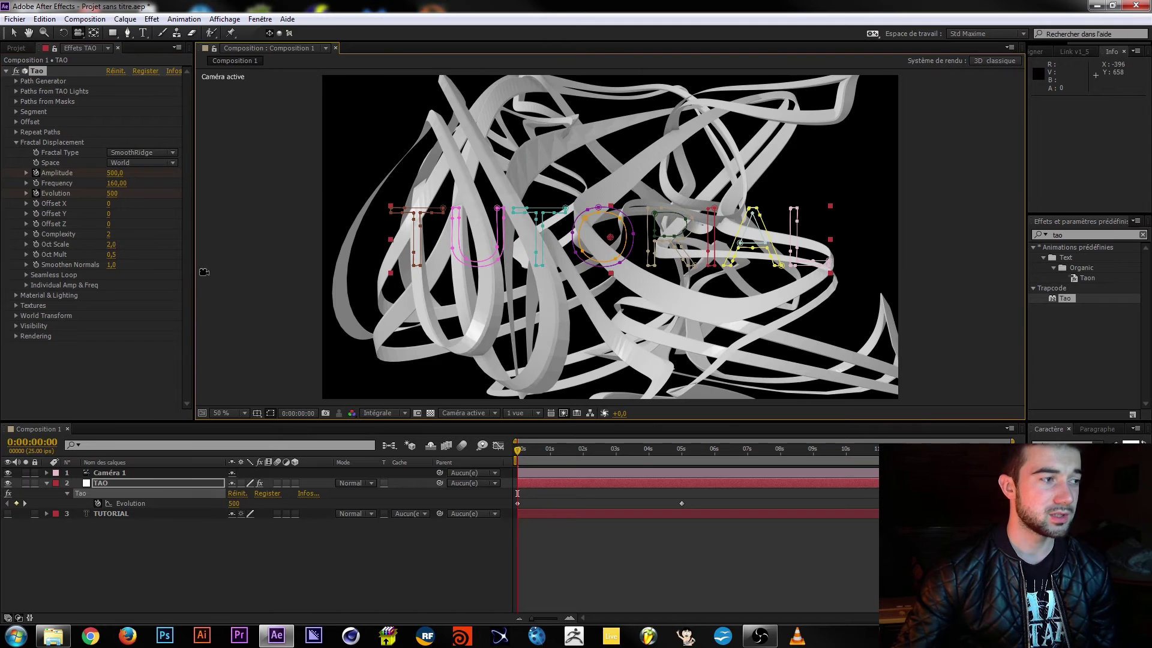
Try an Oct Mult of 0 and a Smoothen Normals value of 3.1, undoing each change
click(111, 254)
click(146, 259)
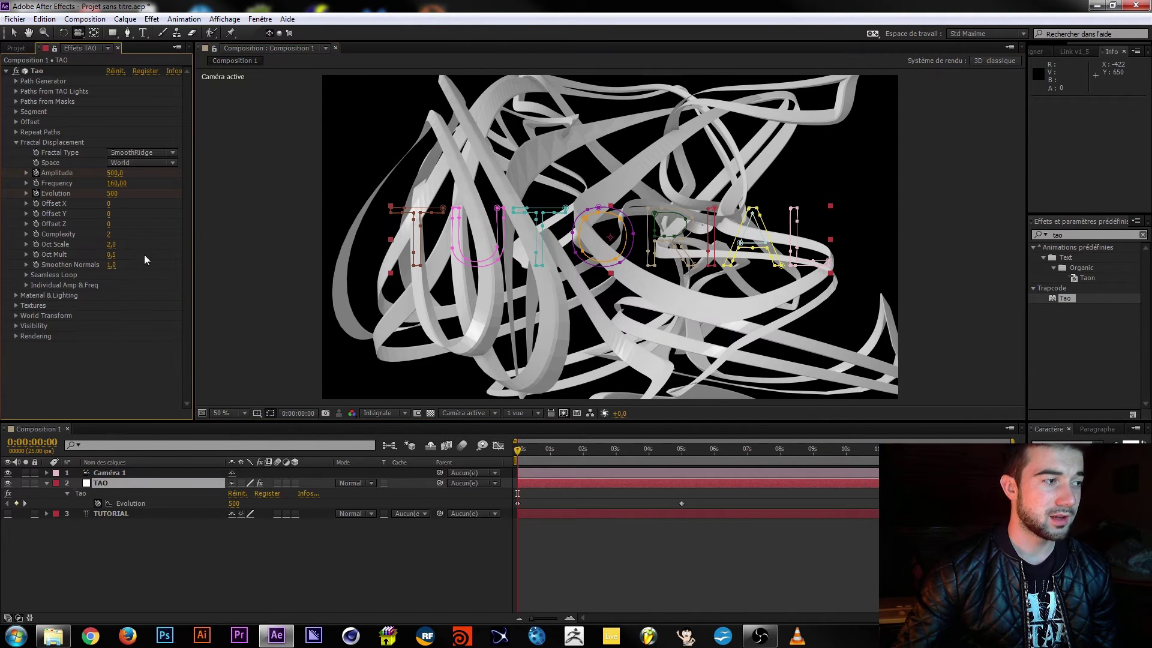
drag(112, 254, 61, 256)
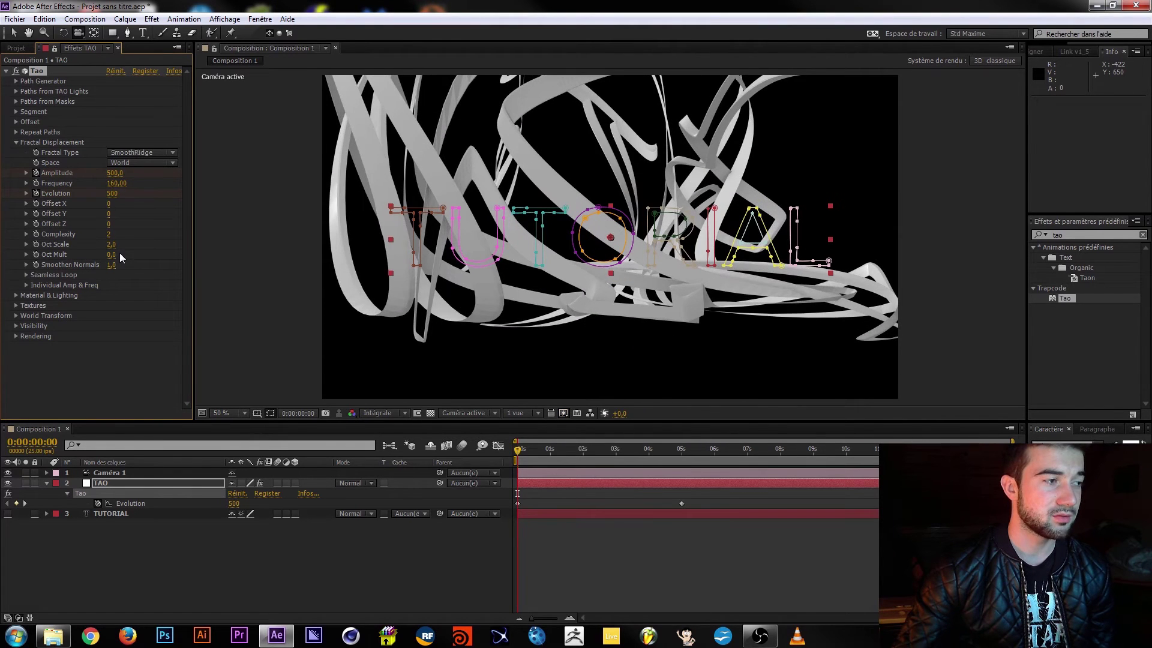
key(ctrl+z)
drag(113, 265, 231, 264)
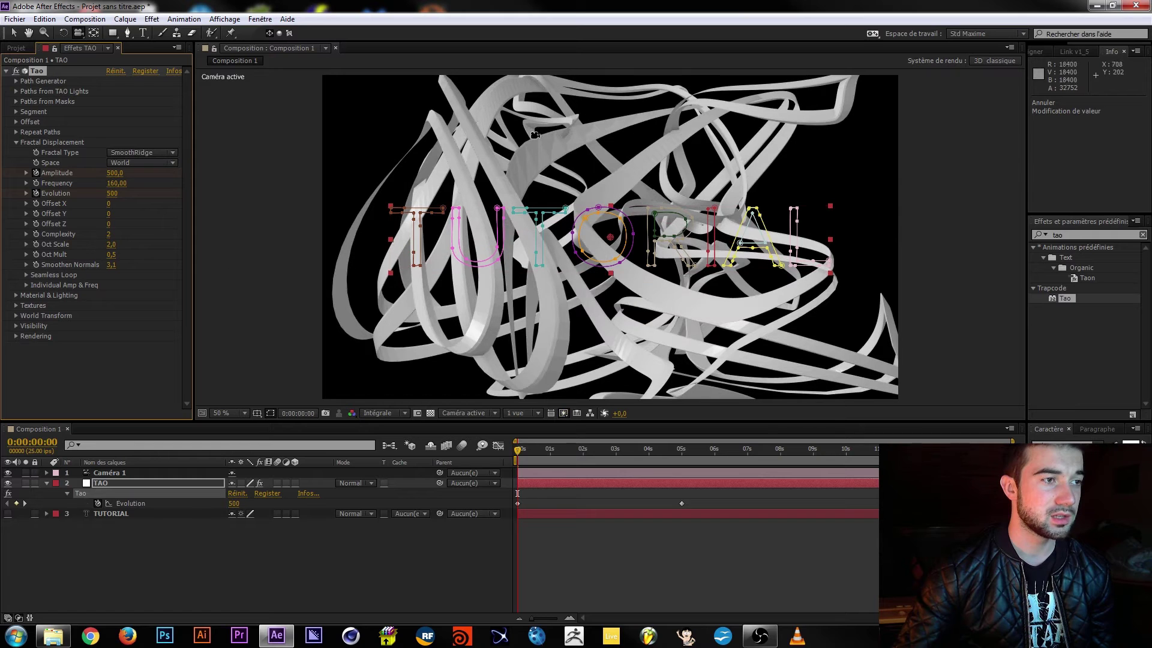
key(ctrl+z)
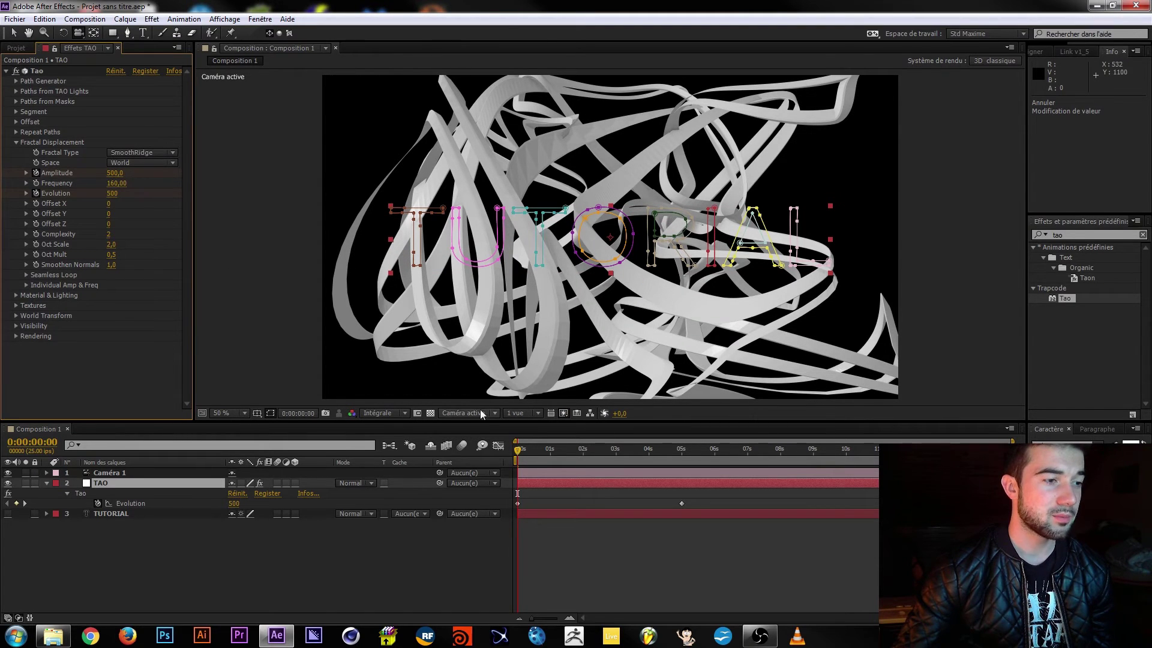
Keyframe the camera's point of interest, position, orientation and X, Y and Z rotations at 5 seconds
drag(519, 458, 682, 449)
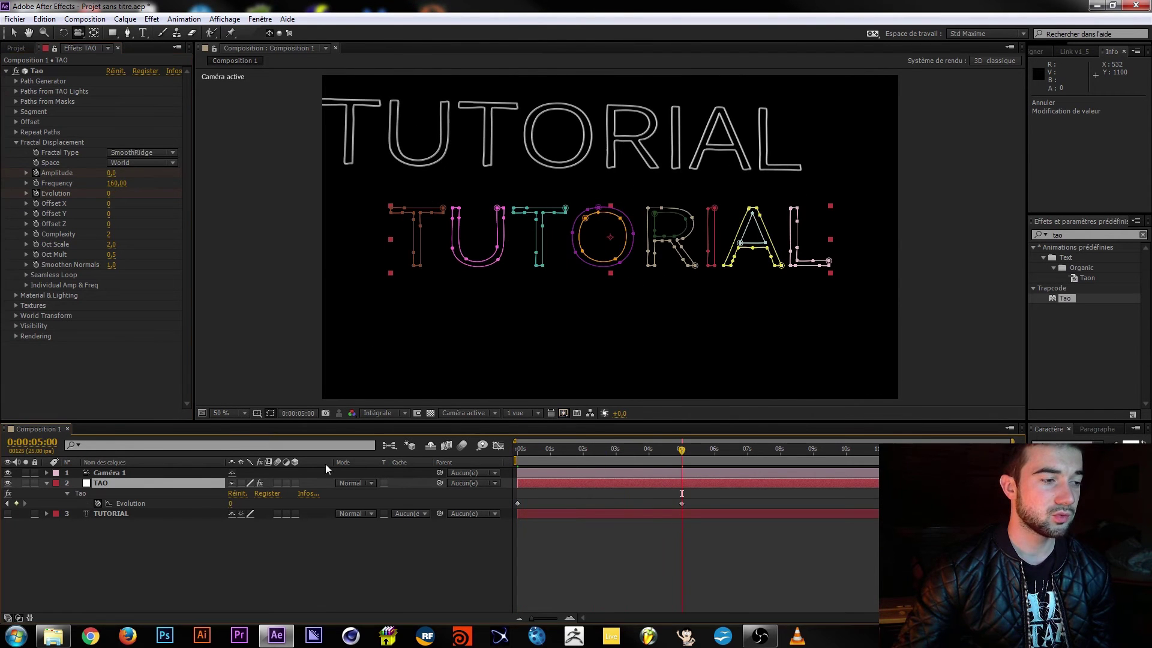
click(88, 474)
click(47, 473)
click(57, 483)
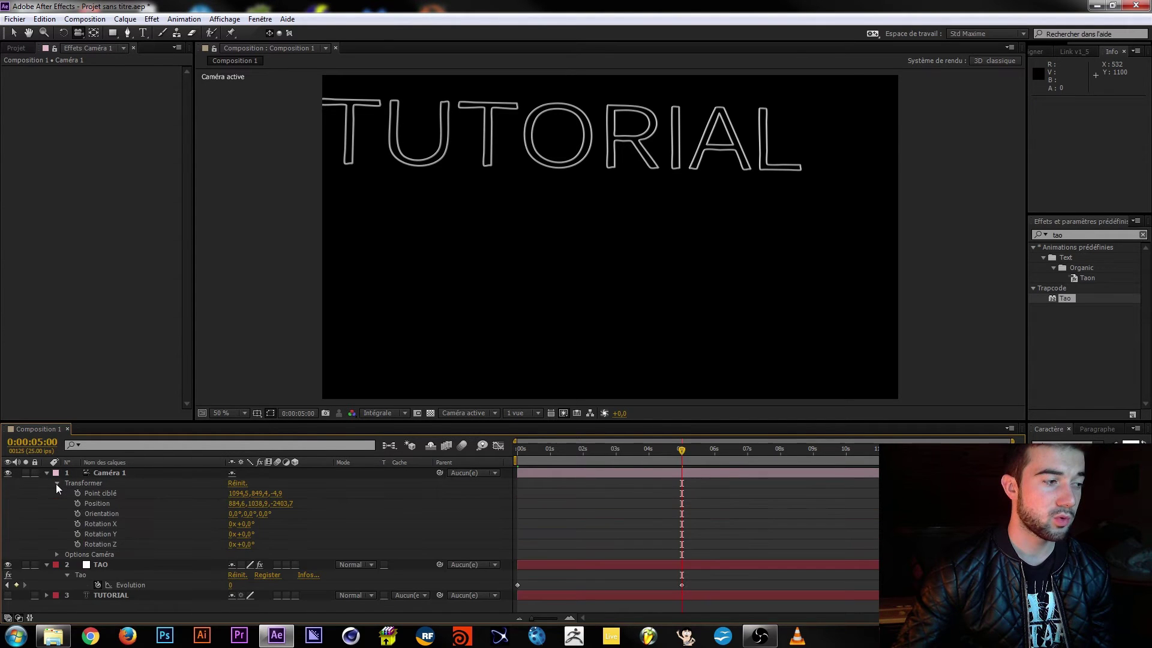
drag(75, 491, 90, 544)
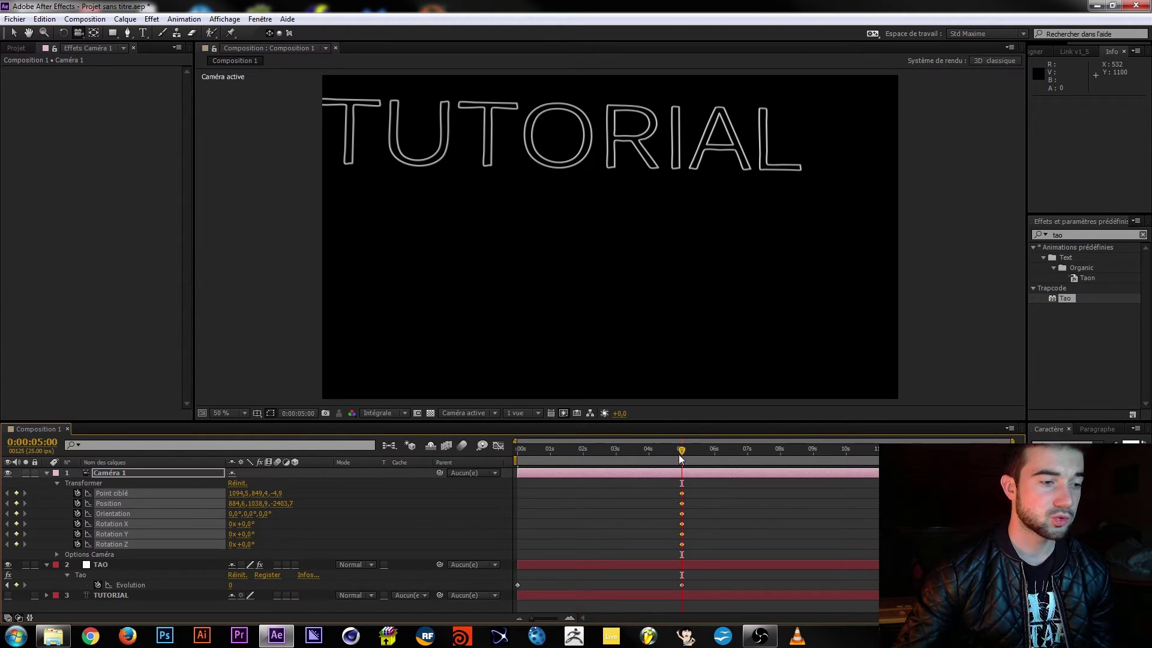
Centre the word in the camera view at 5 seconds, and reframe the camera closer on the tangled ribbons at 0 seconds
drag(572, 154, 616, 240)
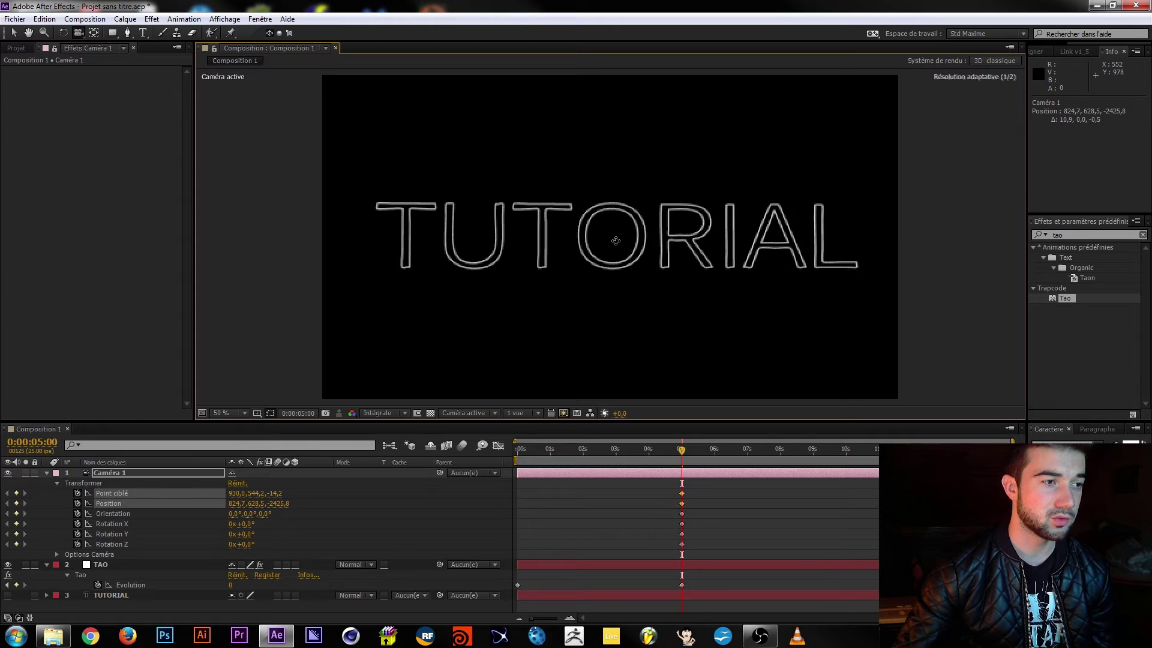
drag(686, 449, 517, 444)
drag(609, 349, 585, 255)
mouse_move(517, 448)
mouse_down()
mouse_move(708, 469)
mouse_move(498, 448)
mouse_up()
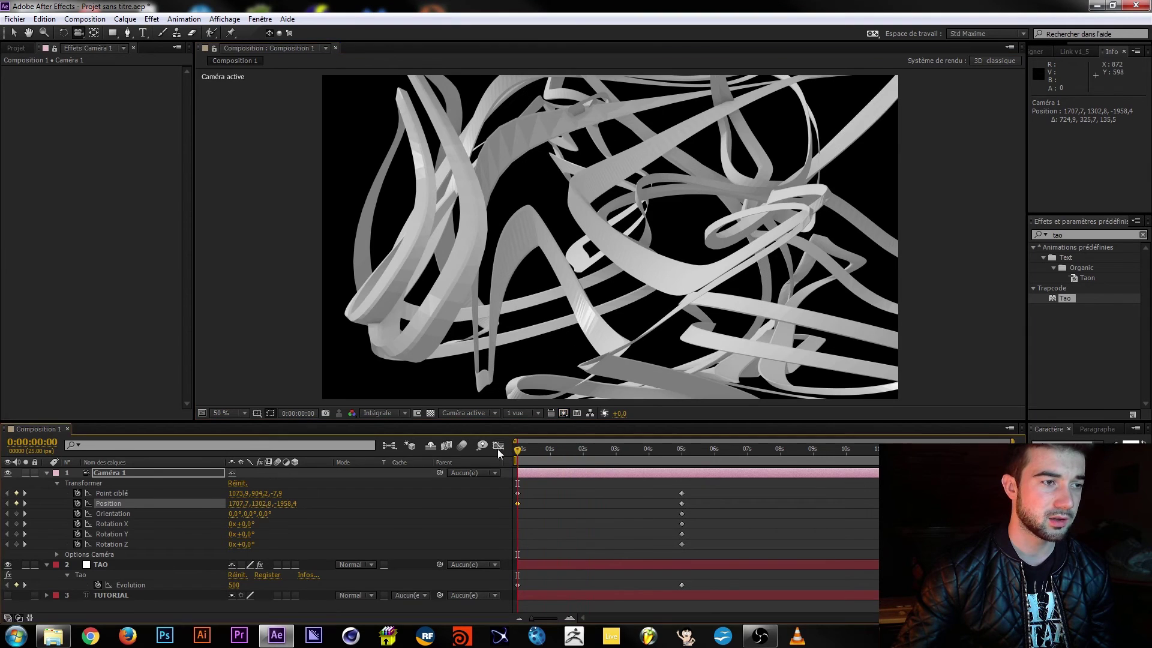
click(47, 473)
Try the Dark Industrial and Church Interior built-in environments for the TAO layer's image based lighting and set it back to Off
click(100, 483)
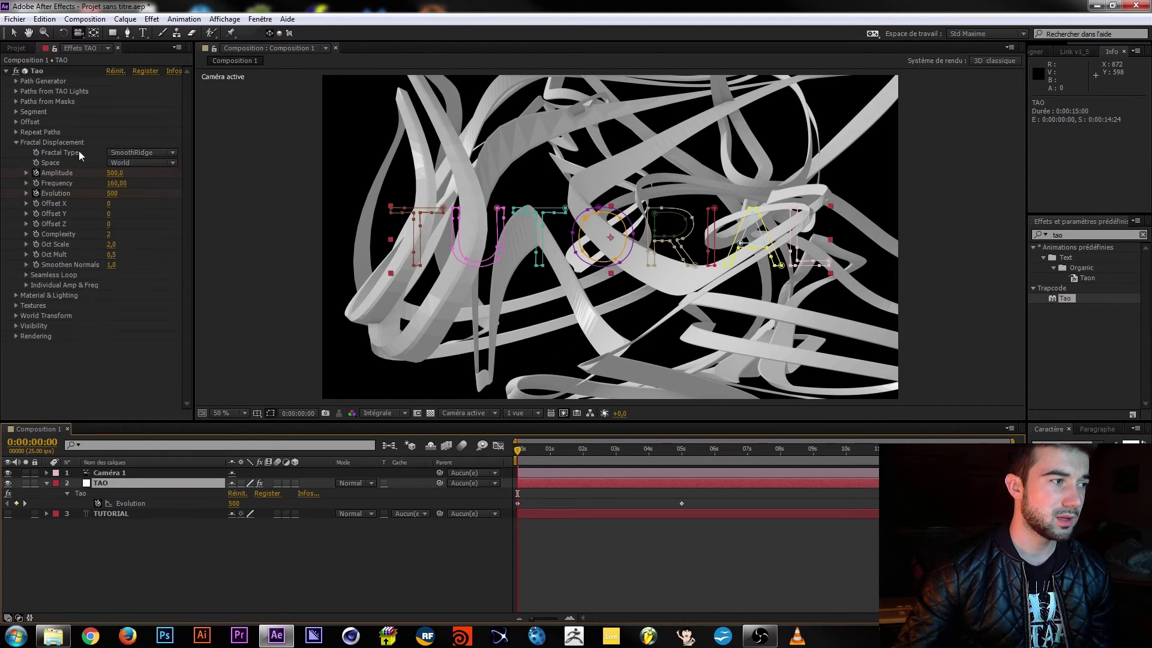
click(16, 143)
click(16, 144)
click(17, 154)
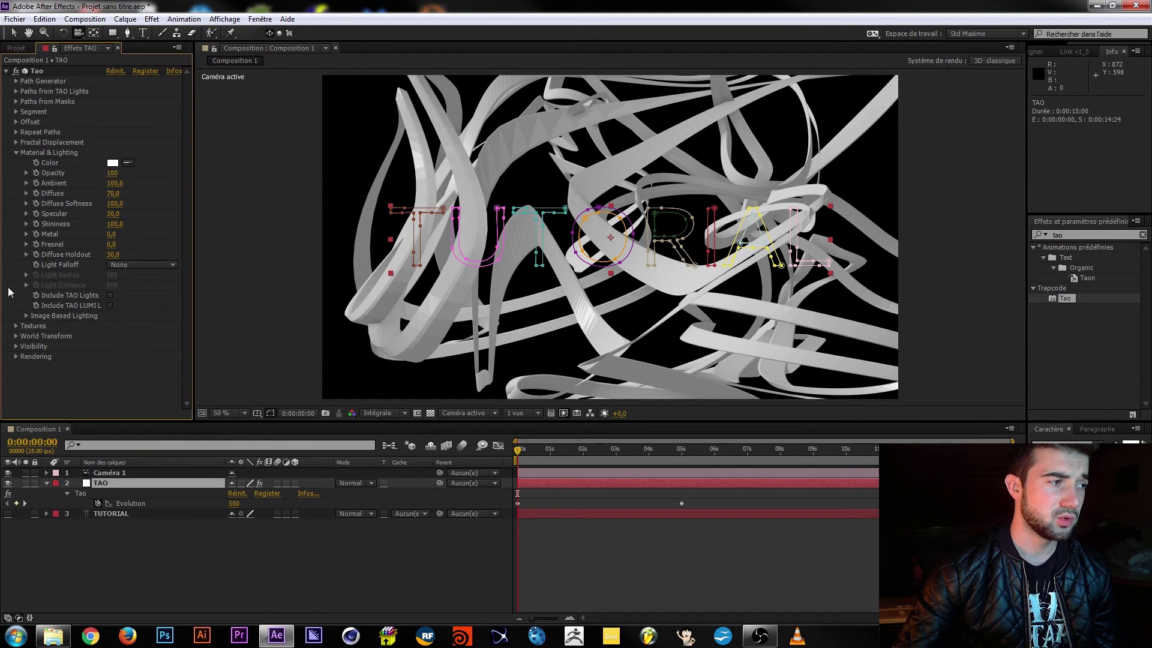
click(27, 314)
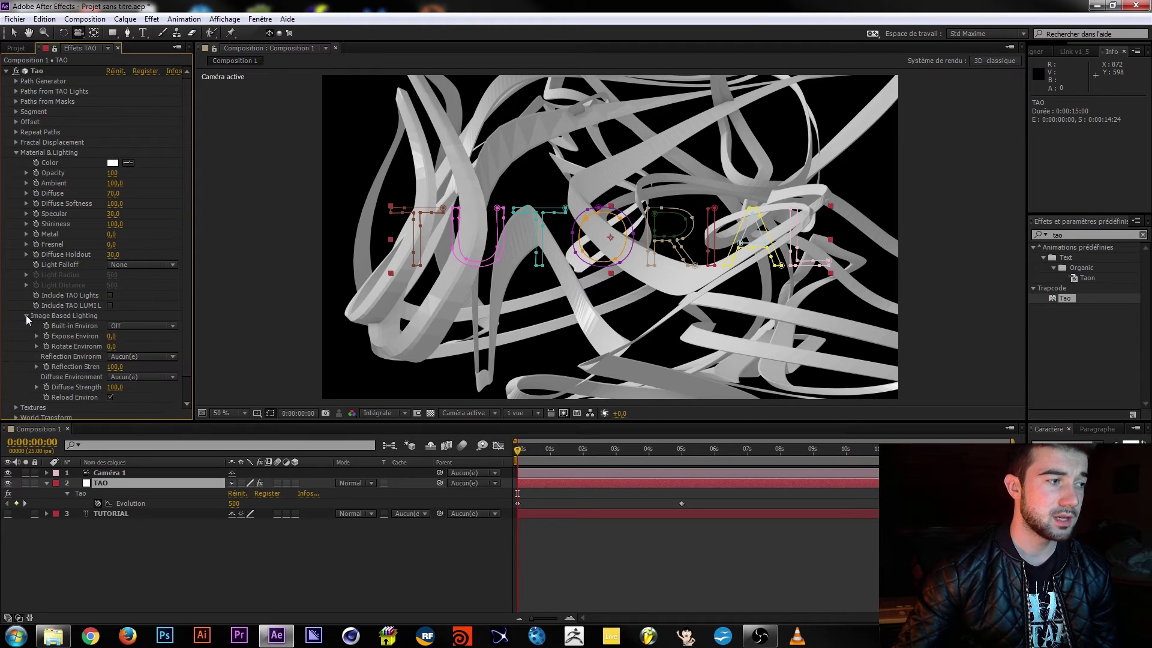
click(151, 324)
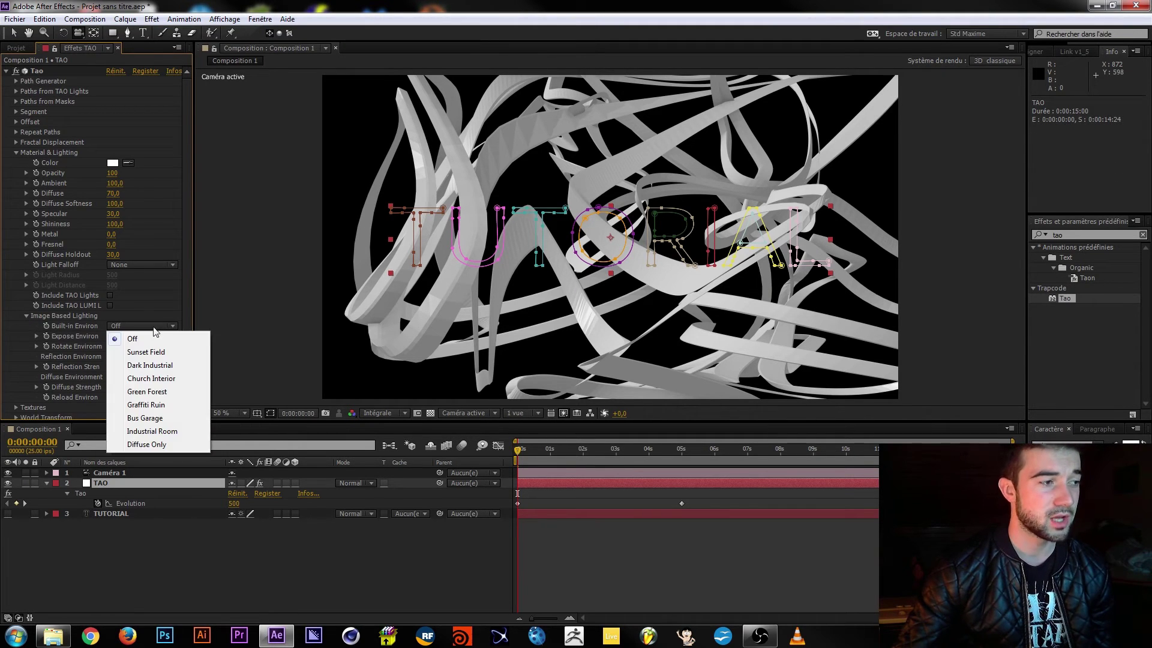
click(155, 366)
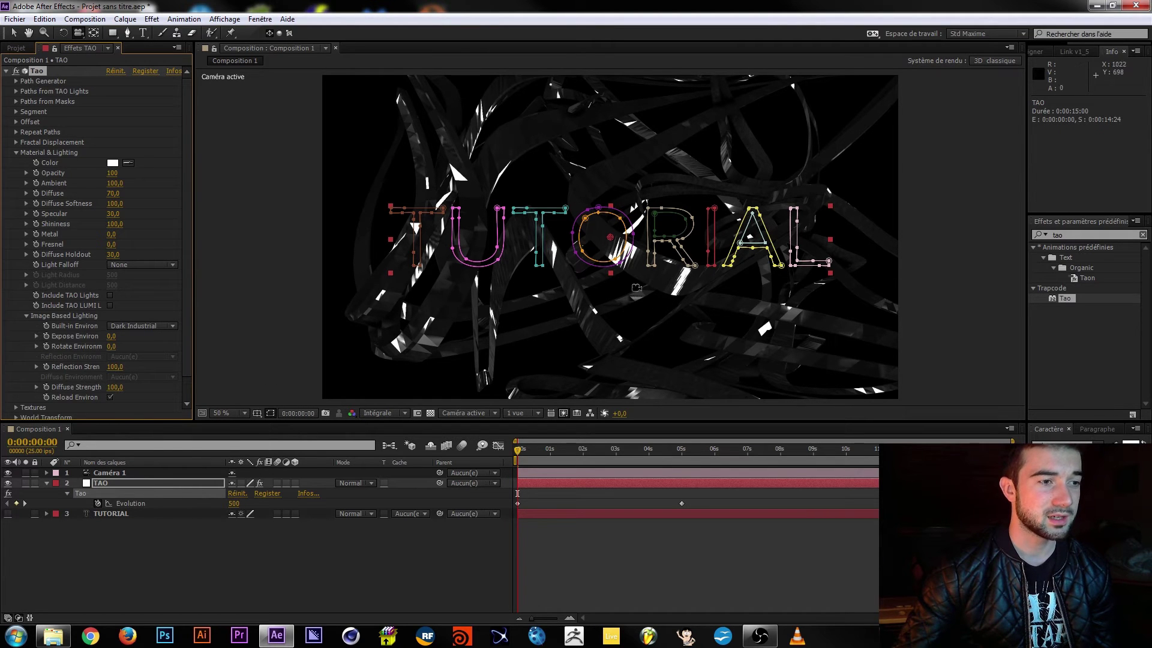
click(147, 326)
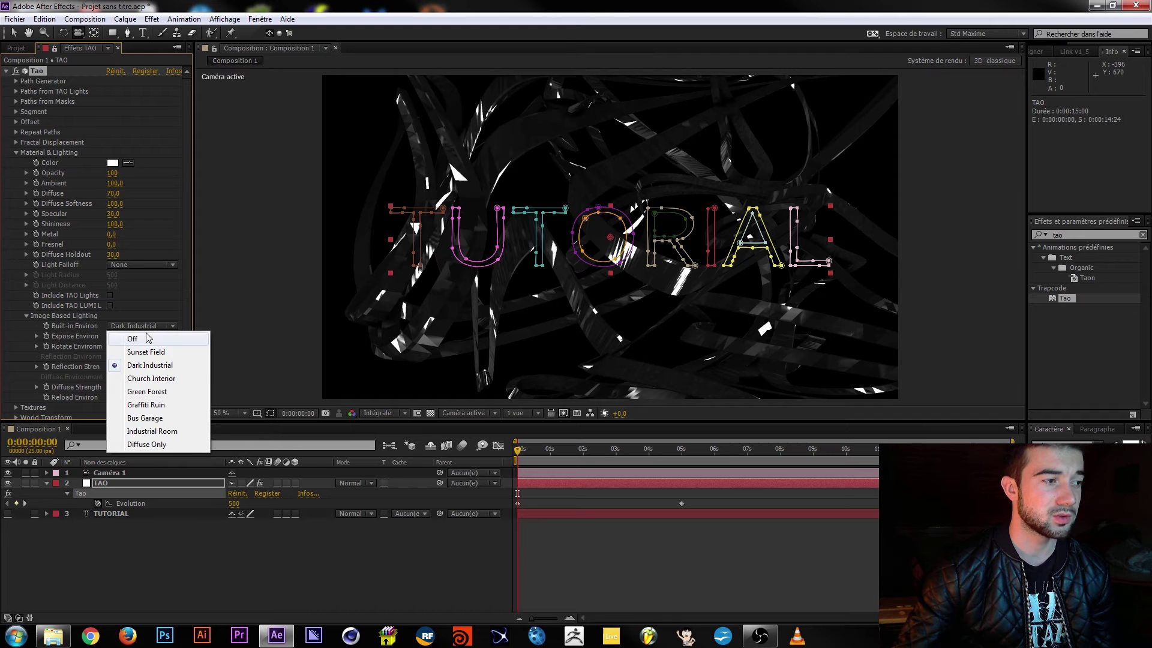
click(155, 375)
click(126, 325)
click(154, 337)
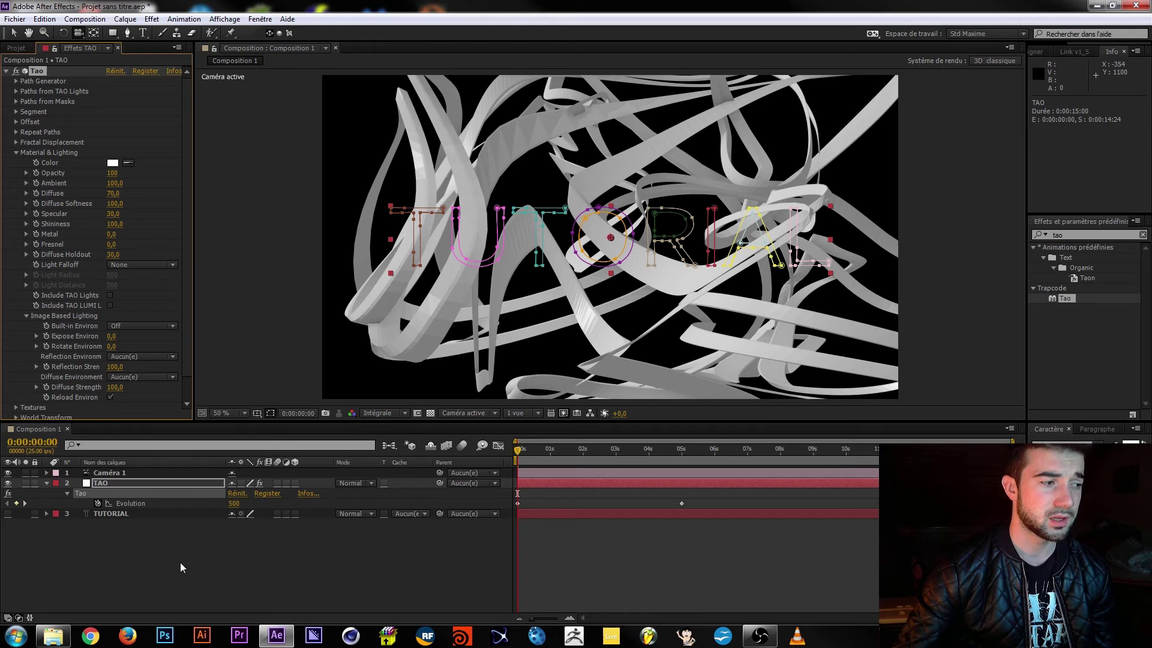
Create a point light with 70% intensity and the pale pink colour FFC3C3
click(125, 19)
mouse_move(142, 33)
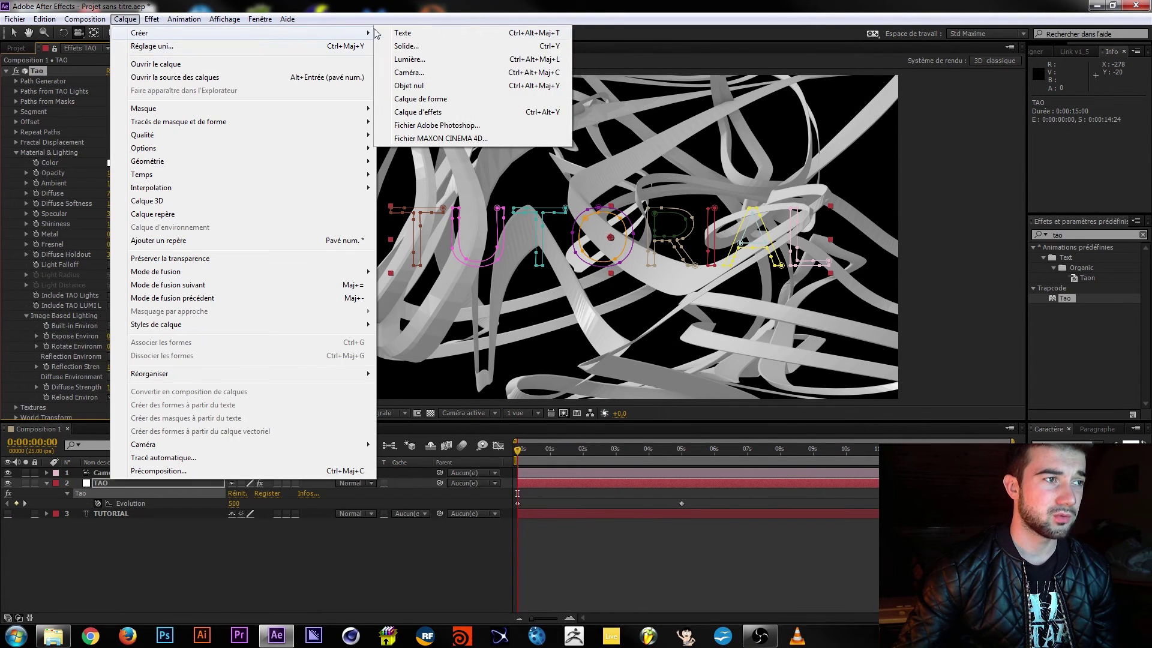
click(417, 59)
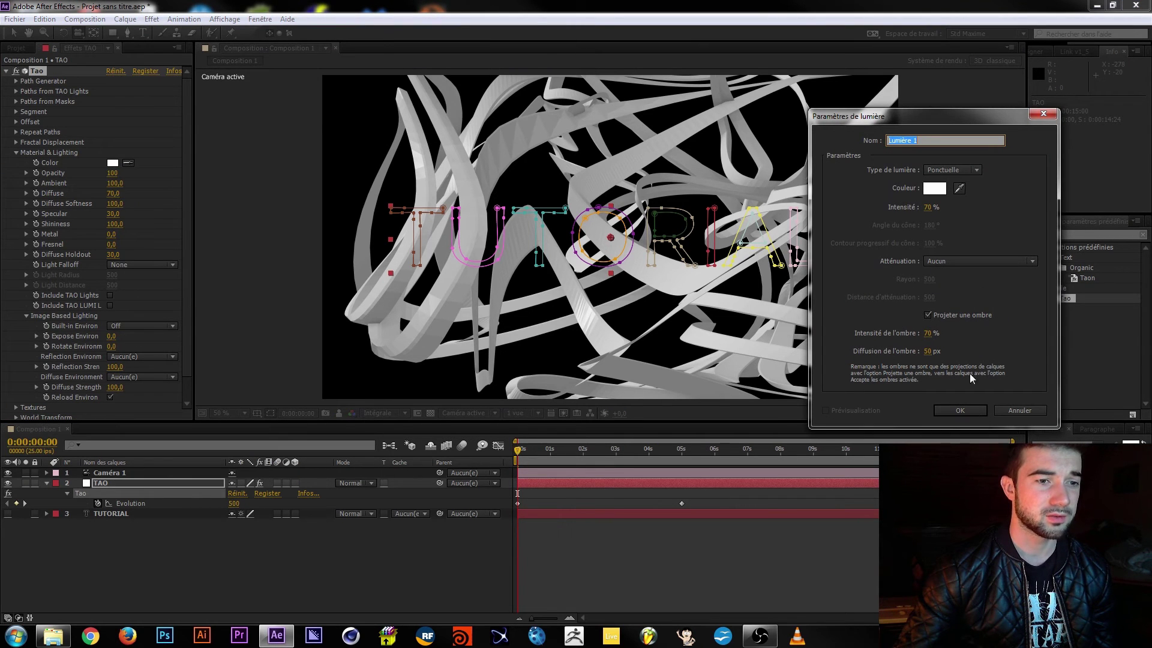
click(934, 188)
click(957, 205)
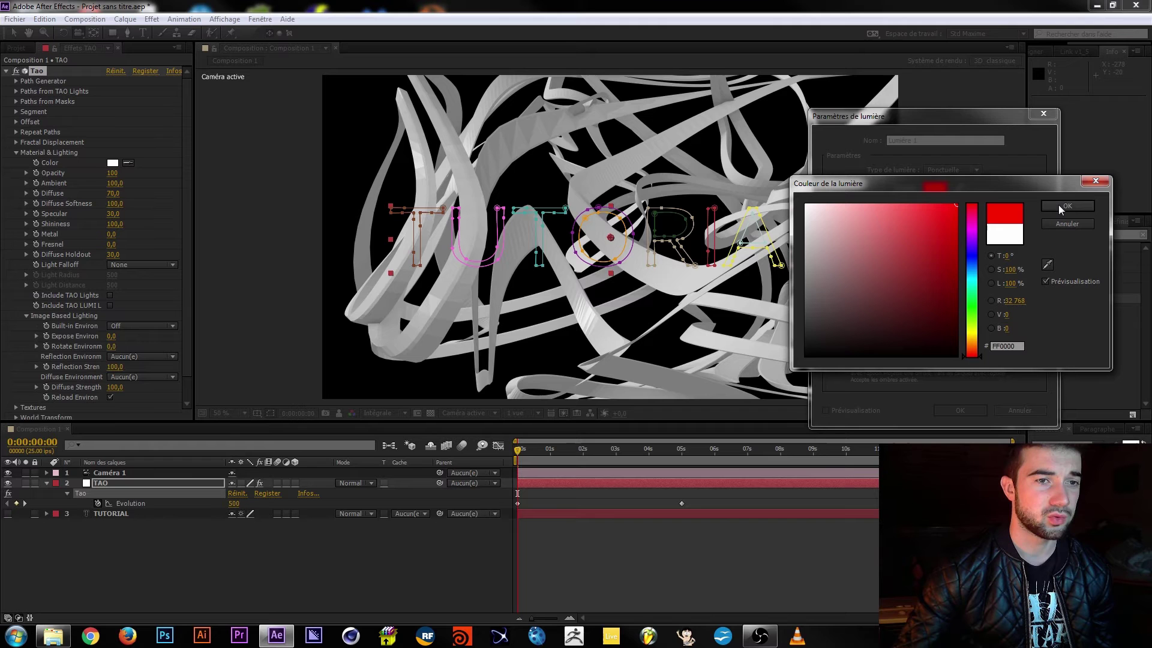
drag(937, 213, 840, 204)
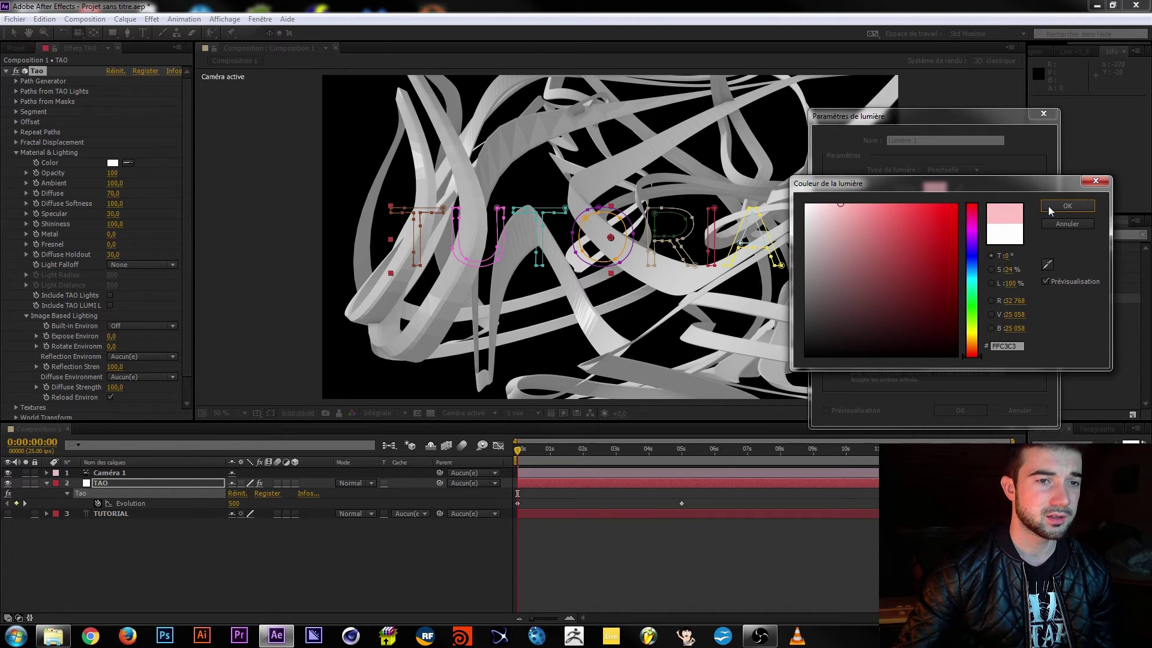
click(1067, 206)
click(958, 410)
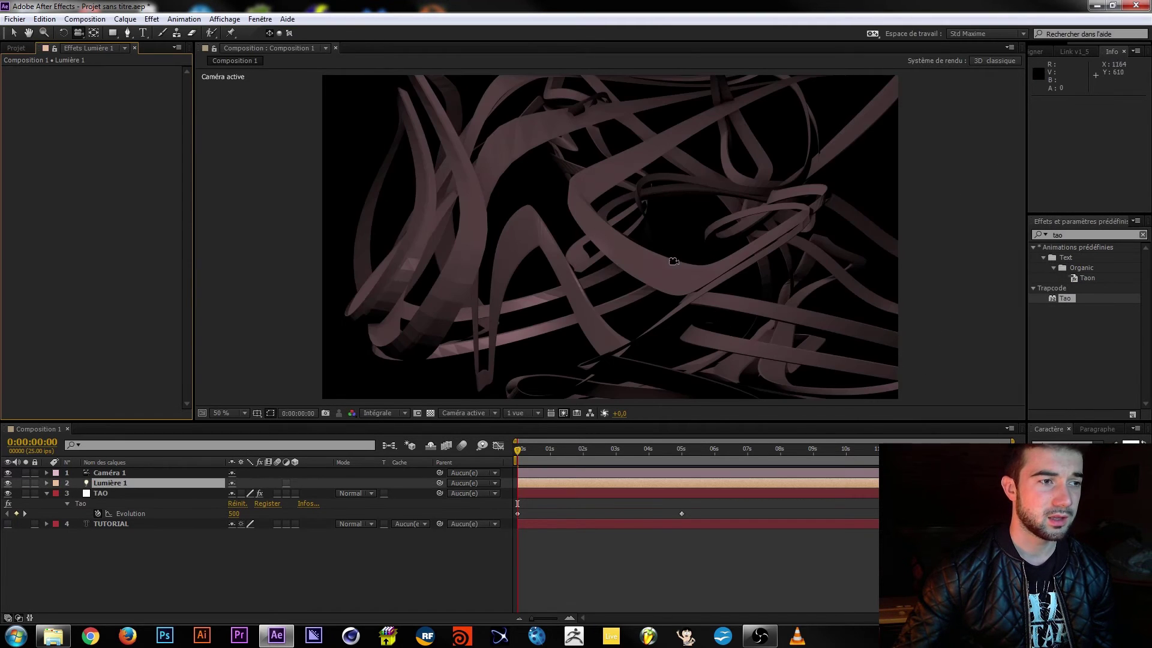
Move the light among the ribbons to a position of about 1636, 956, -895
click(120, 487)
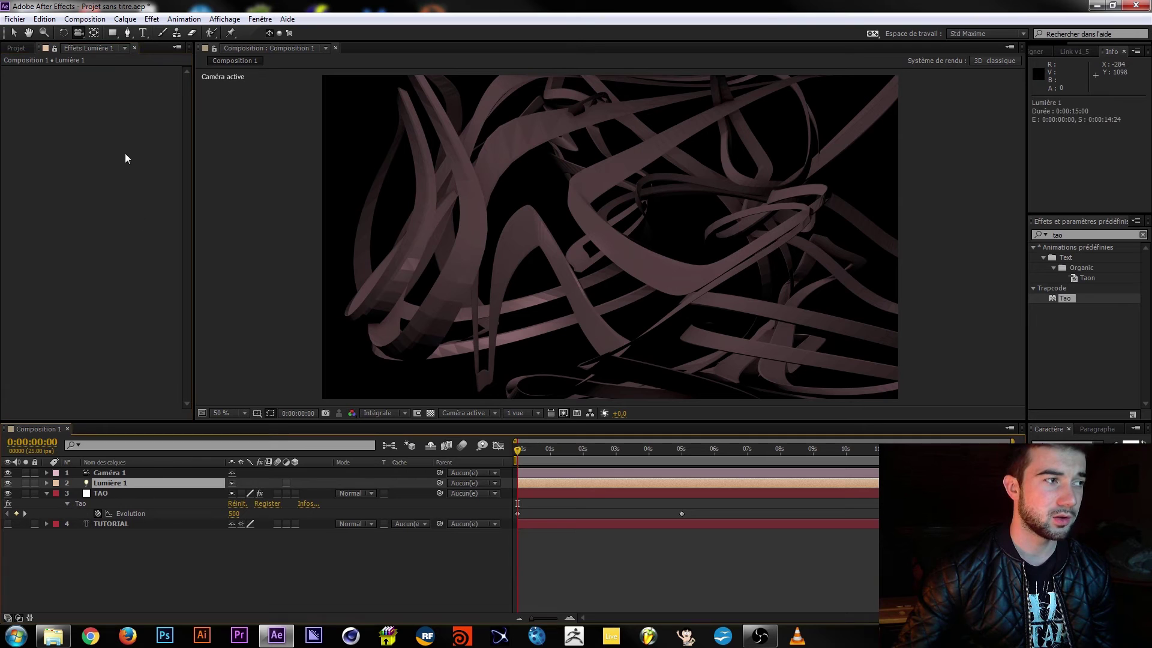
click(18, 36)
scroll(679, 258, down, 2)
drag(551, 85, 617, 263)
scroll(617, 262, up, 2)
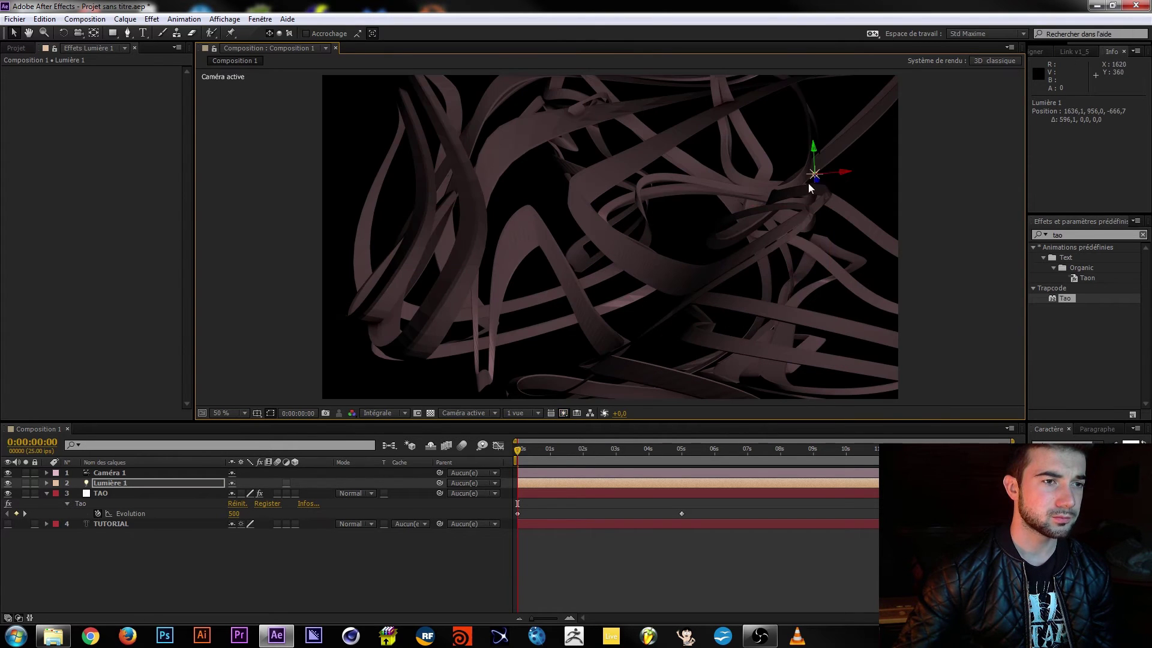
drag(820, 183, 719, 157)
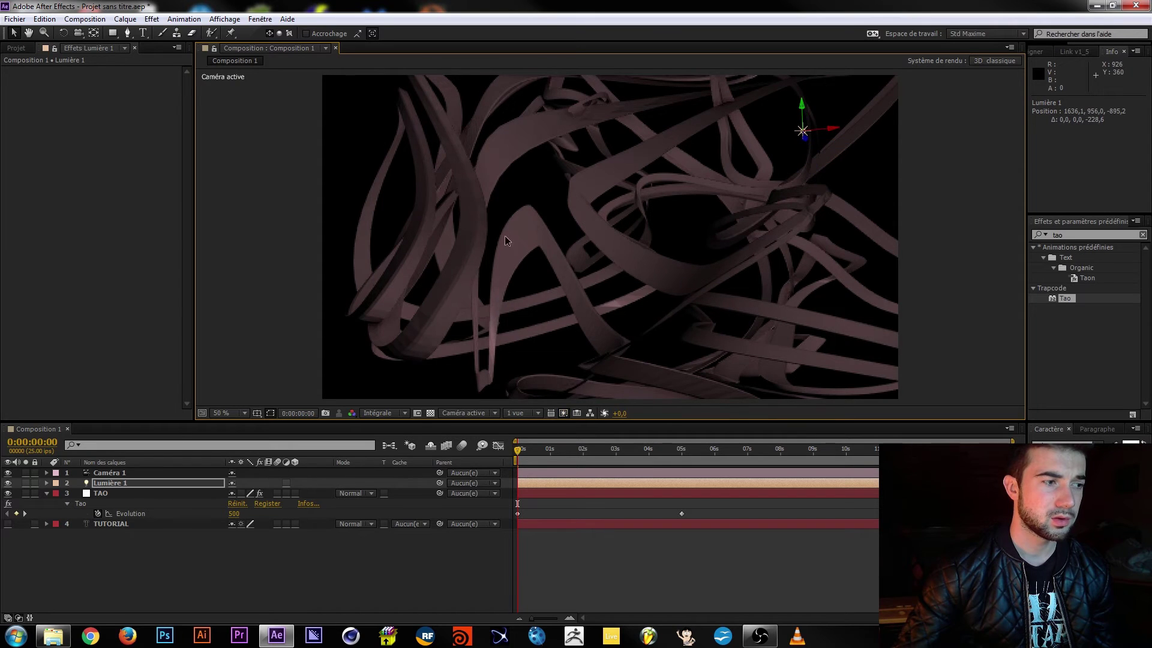
Set the light's intensity to 100%
key(t)
click(237, 505)
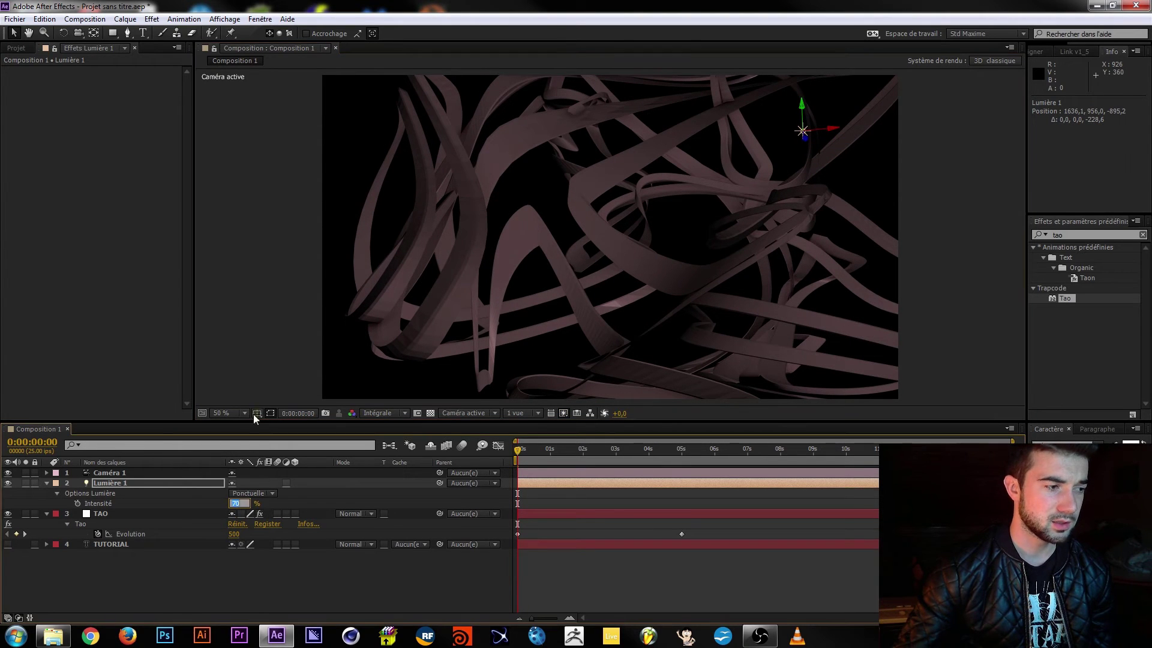
text(14)
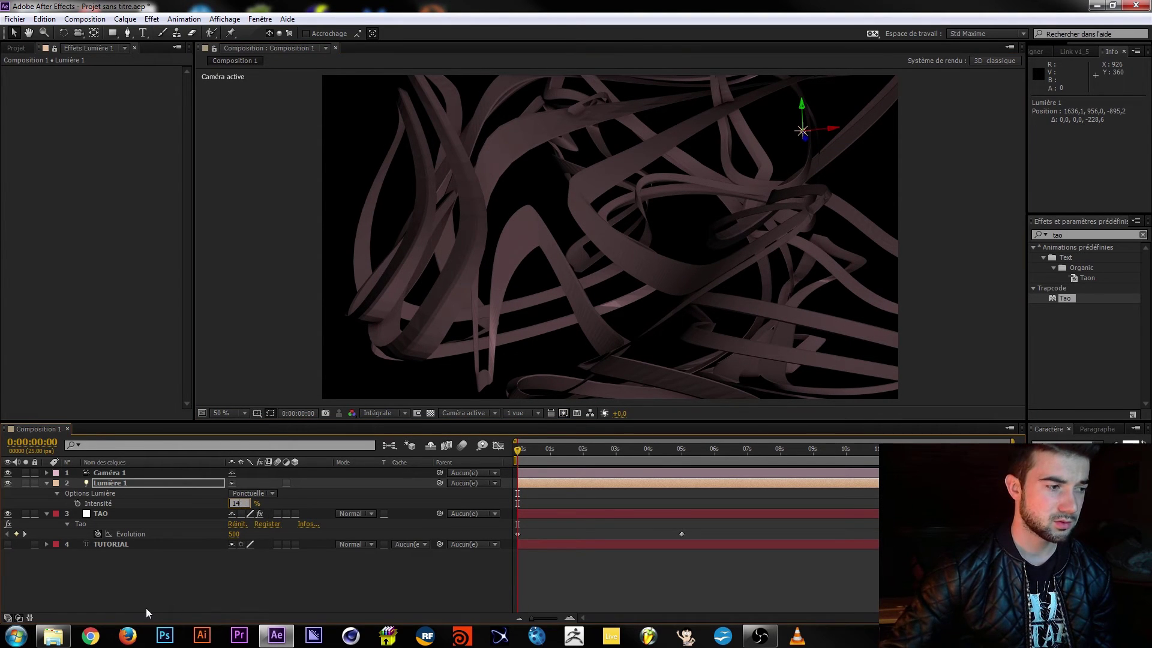
key(BackSpace)
text(00)
key(Return)
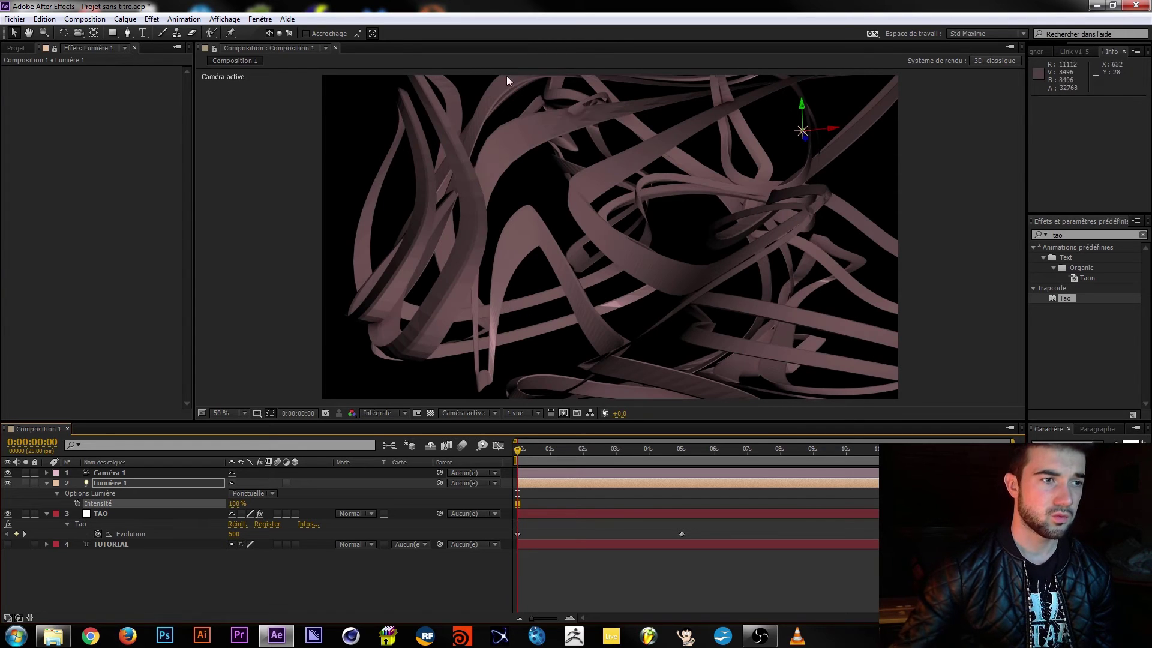
click(218, 568)
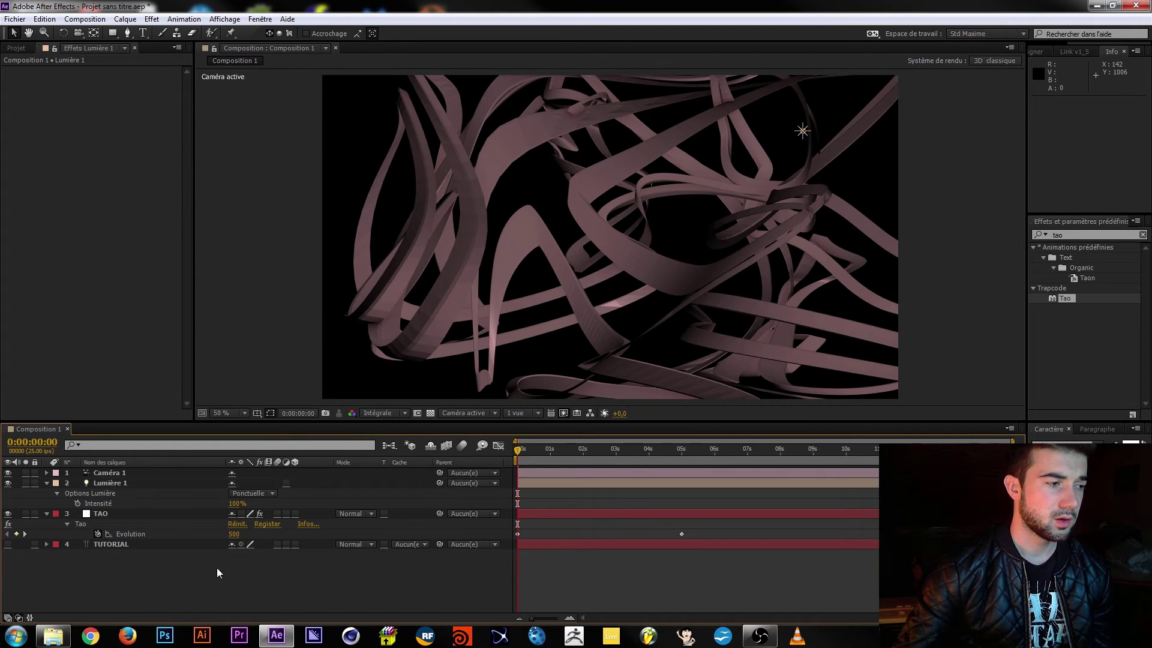
Move the light sideways until it sits just outside the right edge of the composition frame
click(102, 516)
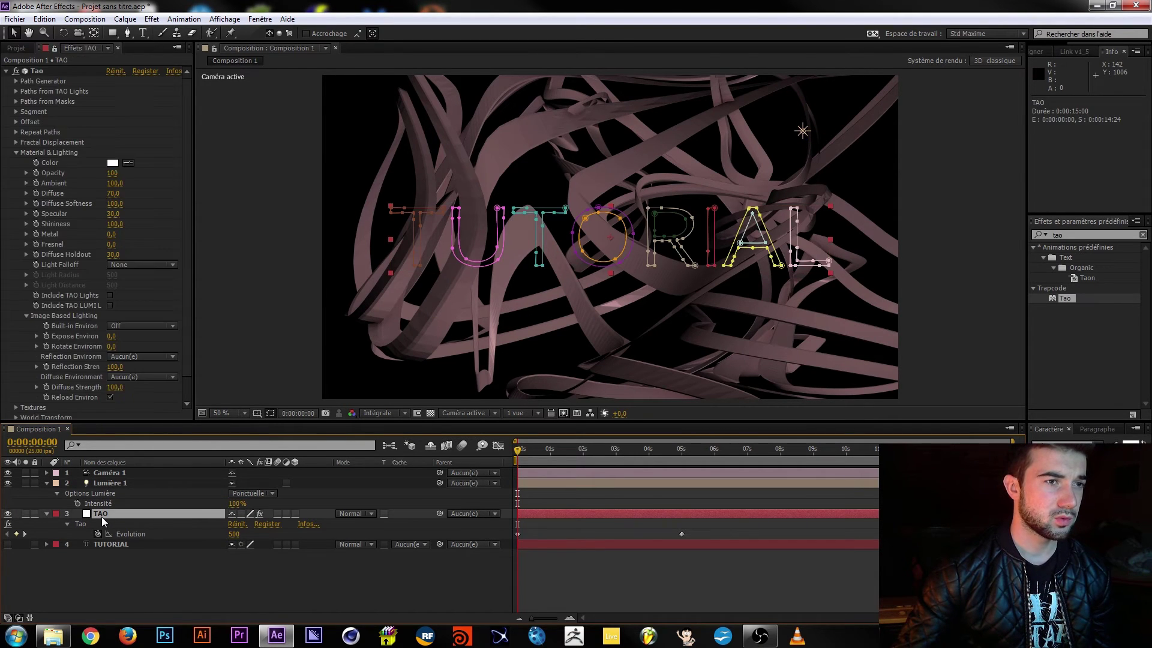
click(251, 582)
click(802, 131)
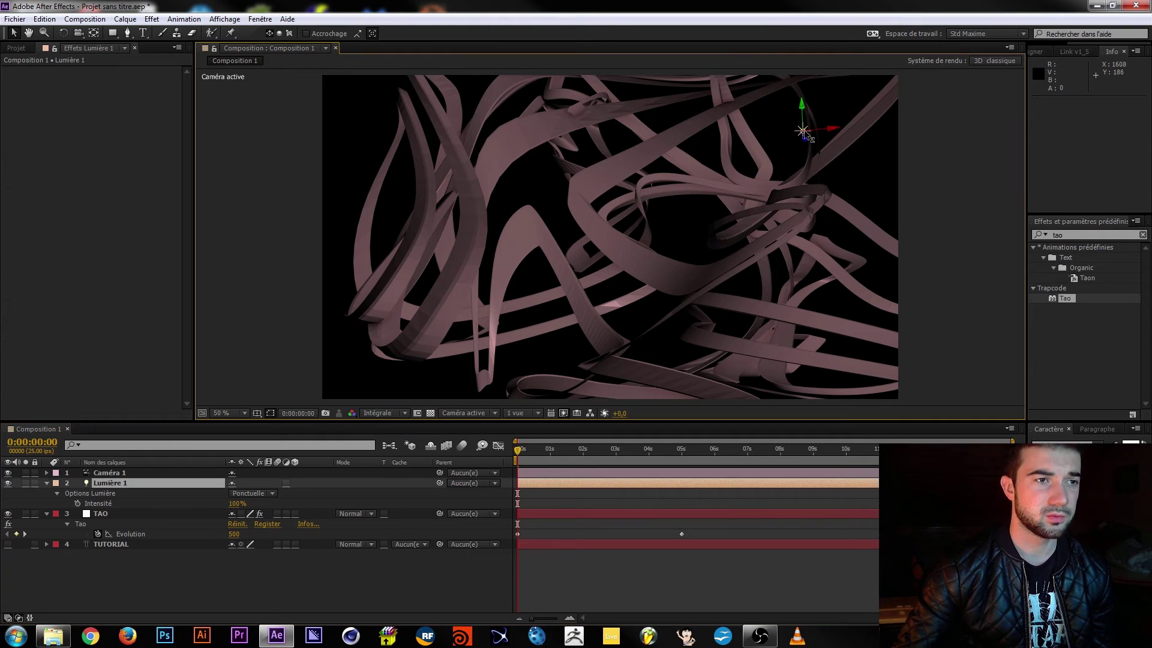
drag(834, 136, 969, 209)
click(113, 578)
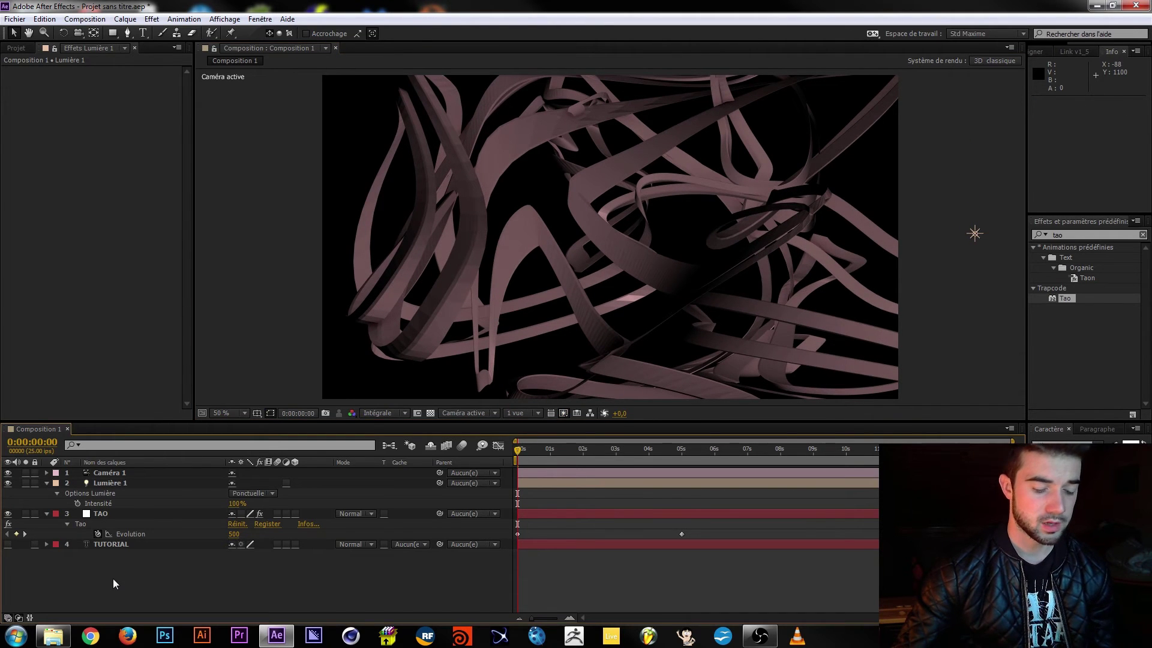
Create a black solid of 1920 x 1080 px, matching the composition size
key(ctrl+y)
click(798, 321)
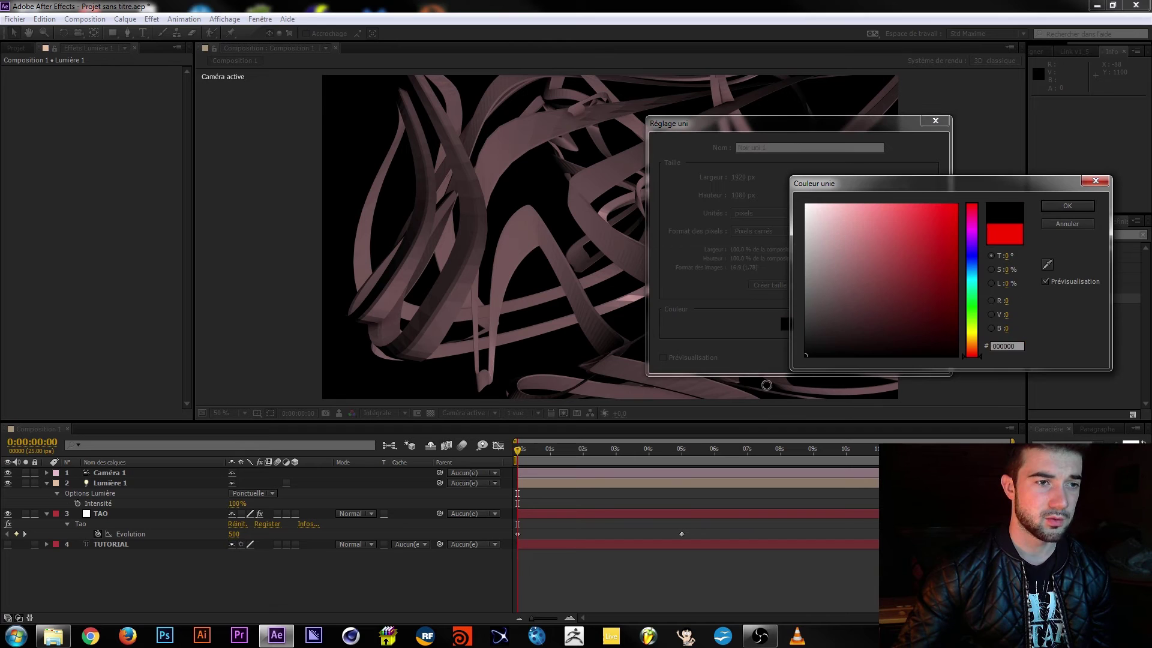
click(1067, 205)
click(870, 355)
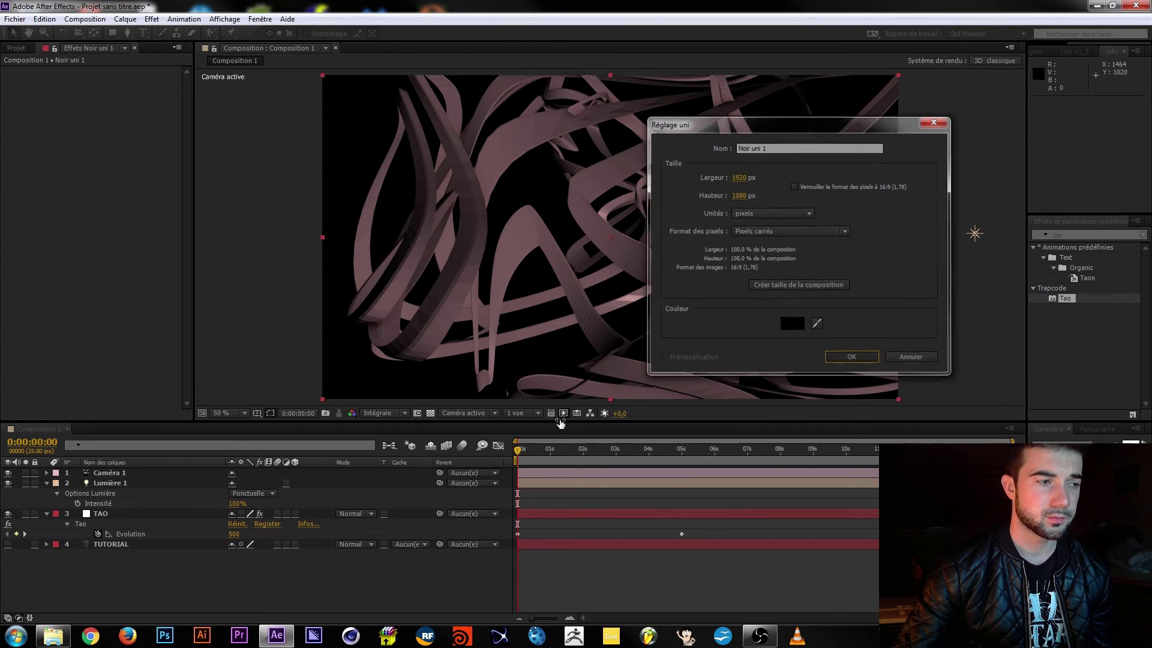
Find the Optical Flares effect and apply it to the black solid
click(1071, 235)
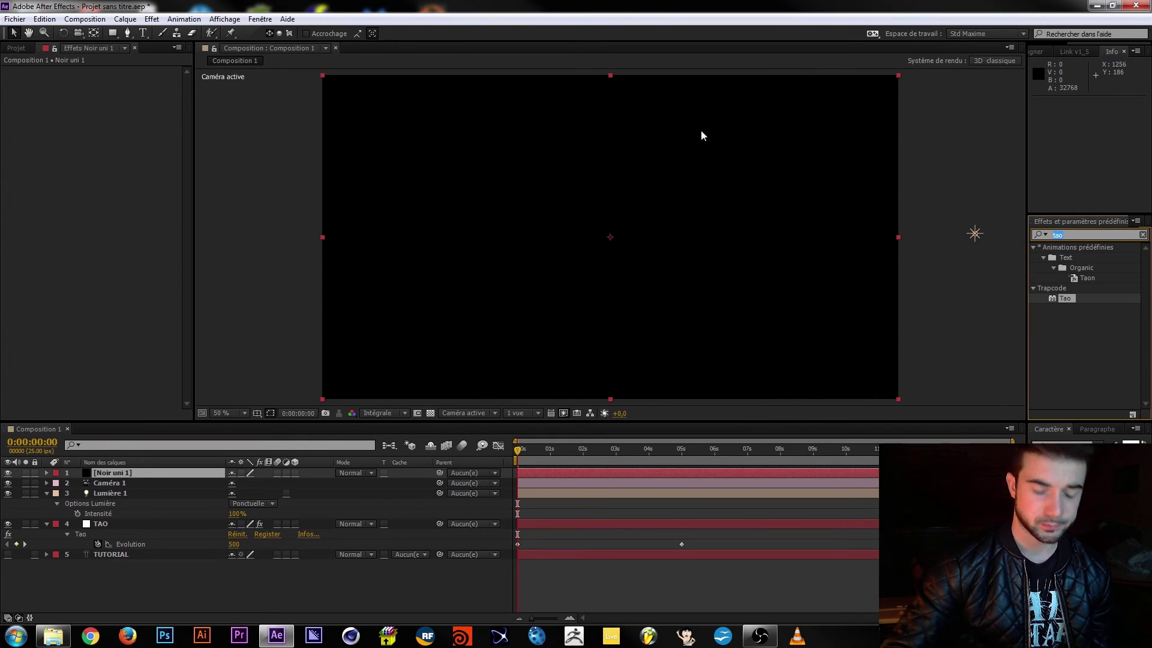
text(optical)
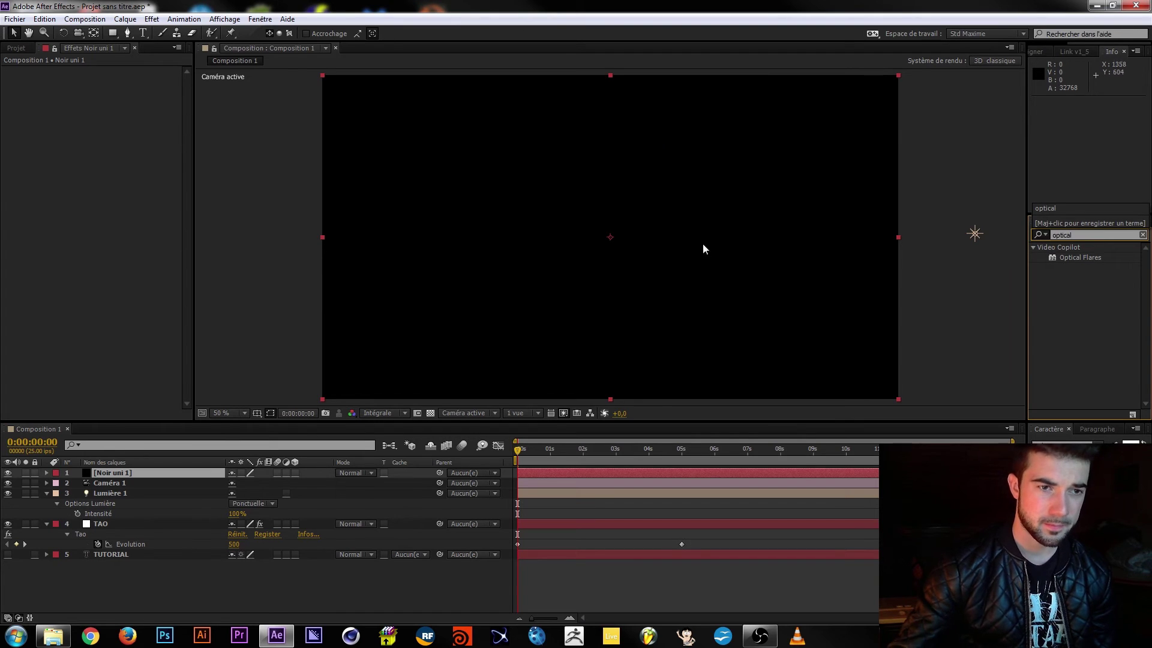
double_click(1075, 257)
Load the Real Sun preset from the Light lens flares and set its global colour to pink F69292
click(134, 72)
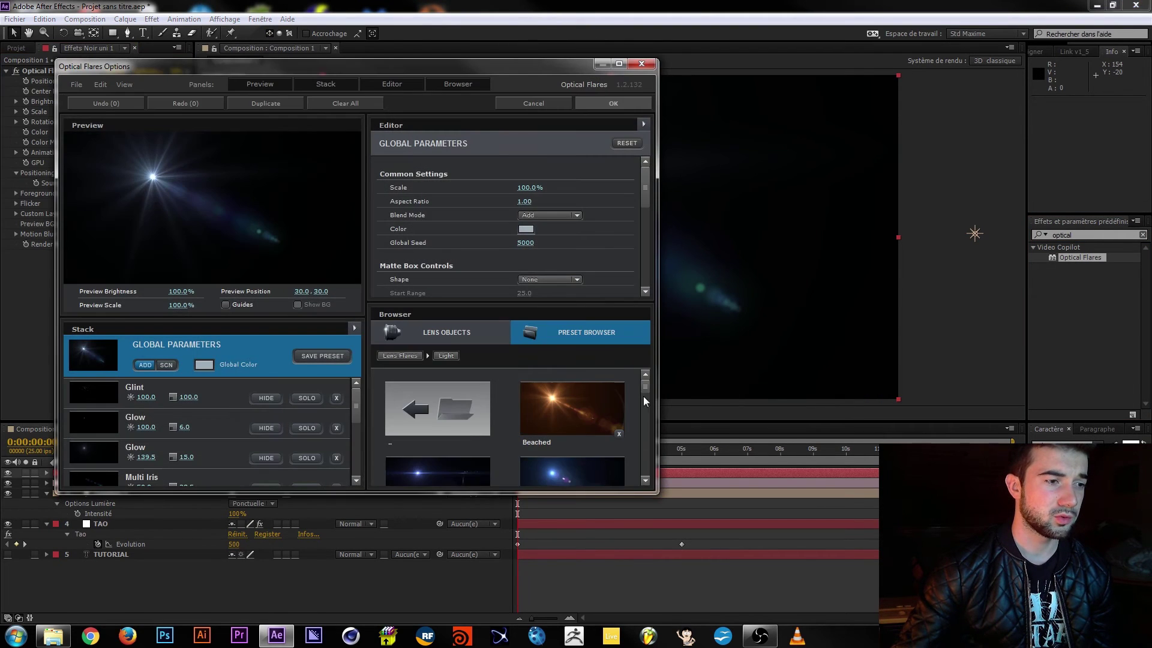
drag(646, 389, 646, 440)
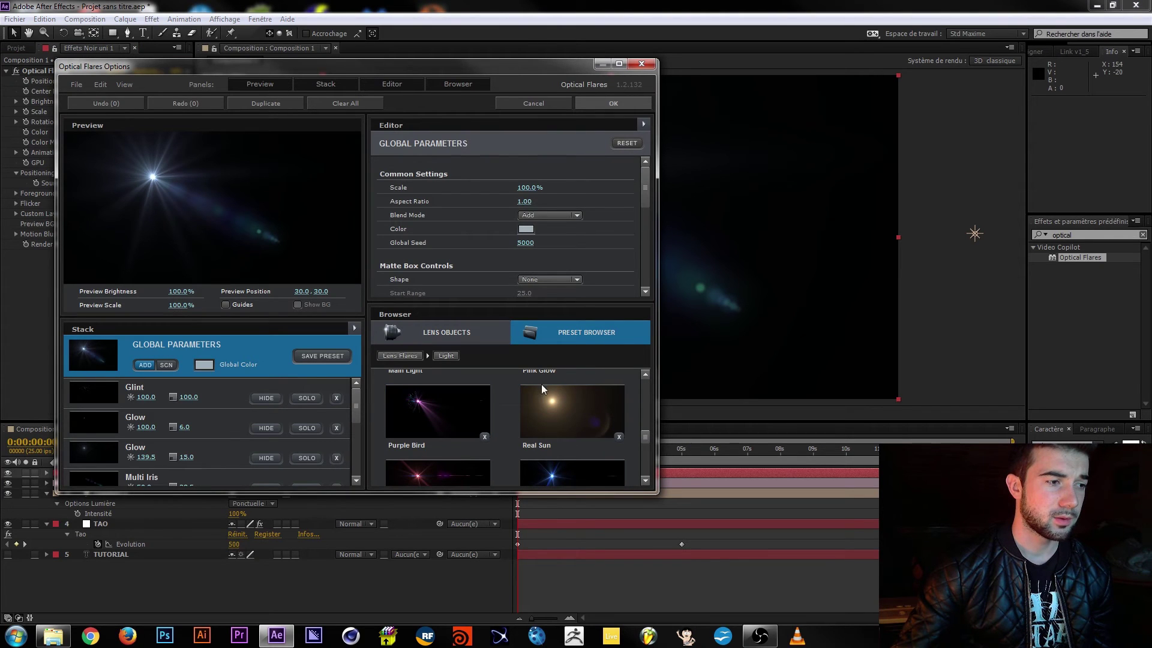
click(606, 405)
click(526, 229)
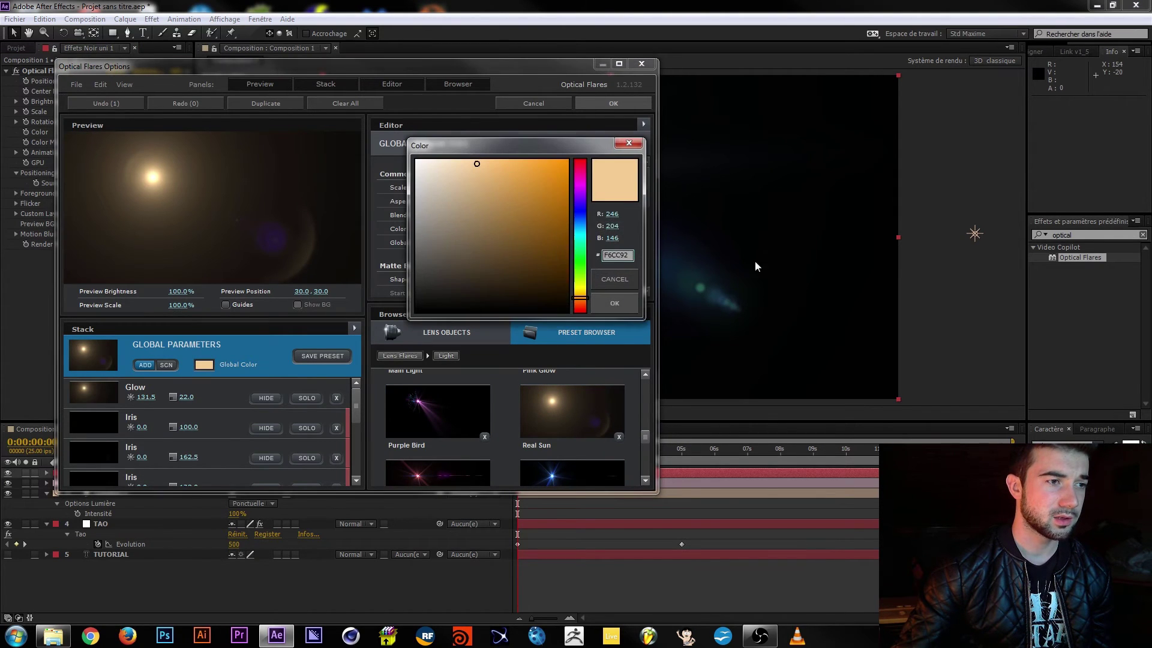
click(583, 165)
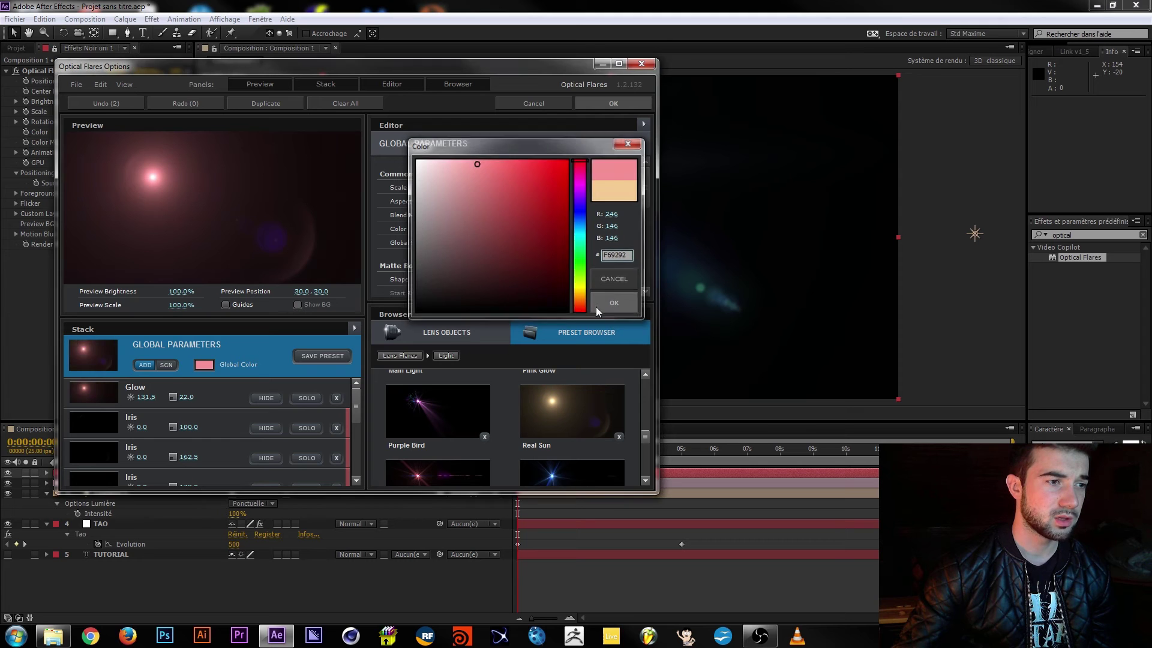
click(596, 307)
click(606, 103)
Tint the Optical Flares effect with the colour FF8484 and set its positioning source type to Track Lights
click(112, 132)
drag(876, 210, 879, 192)
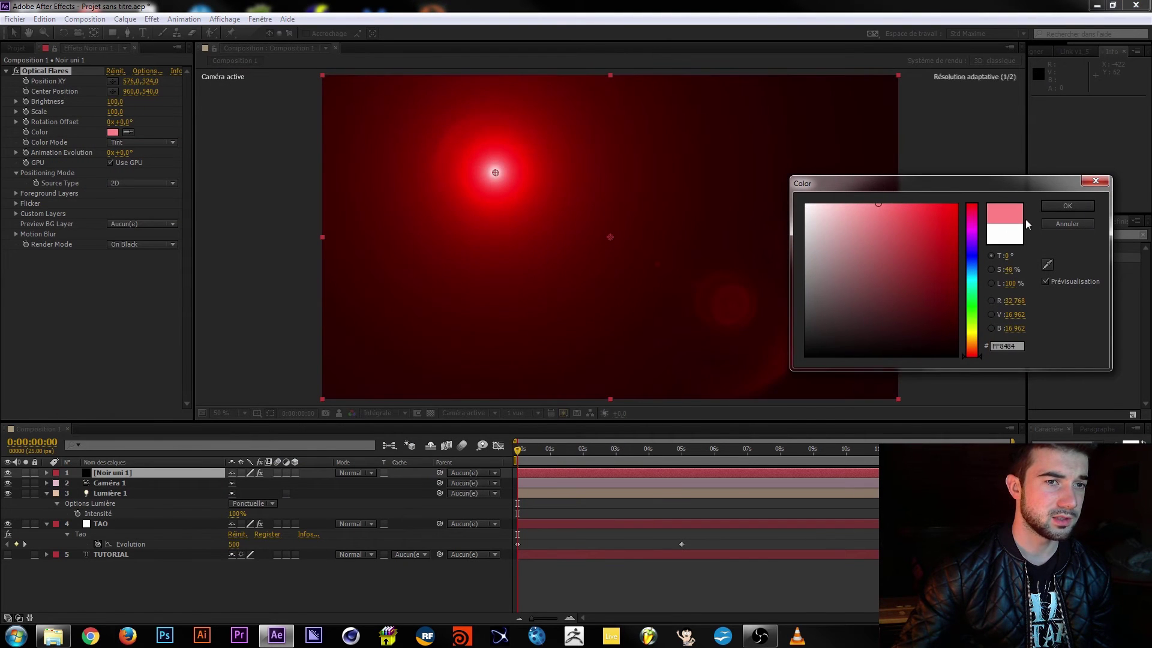
click(1054, 208)
click(138, 183)
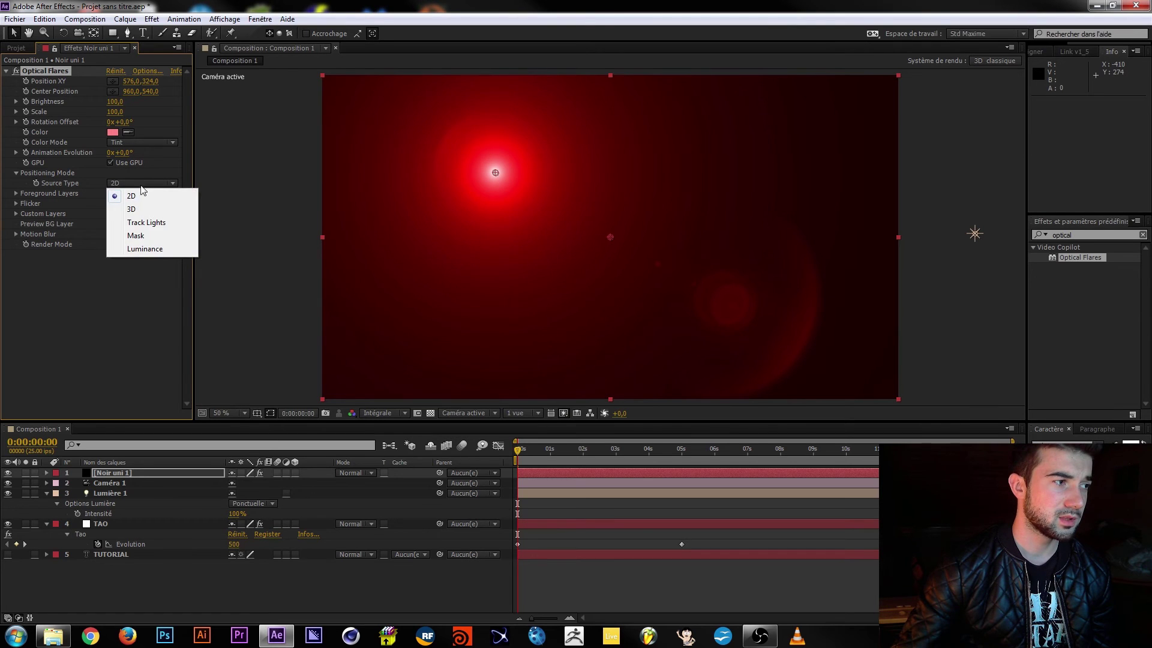
click(151, 221)
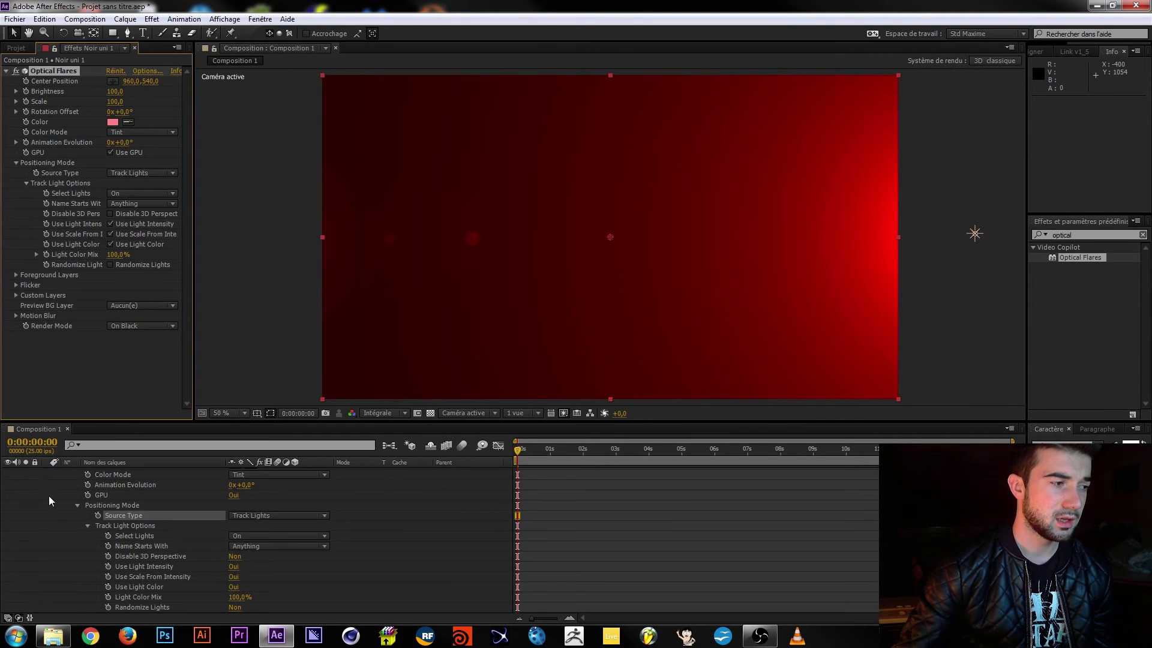
Set the blending mode of the black flare solid to Screen (Ecran) and scrub the timeline to check the composite
scroll(70, 510, up, 3)
click(354, 473)
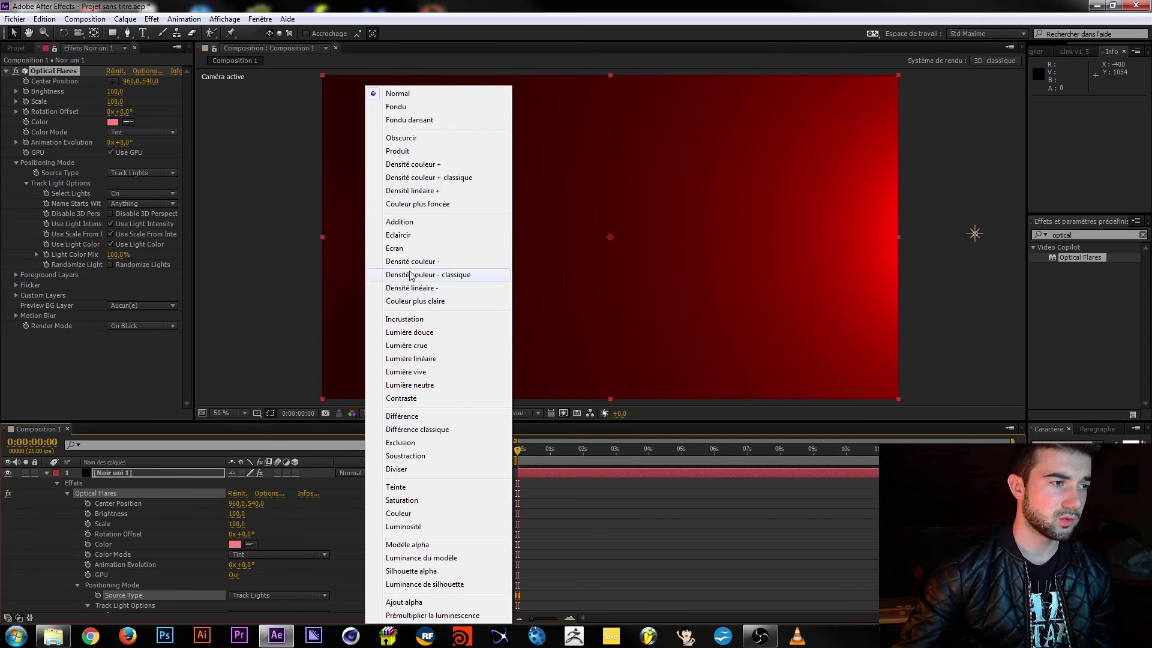
click(407, 257)
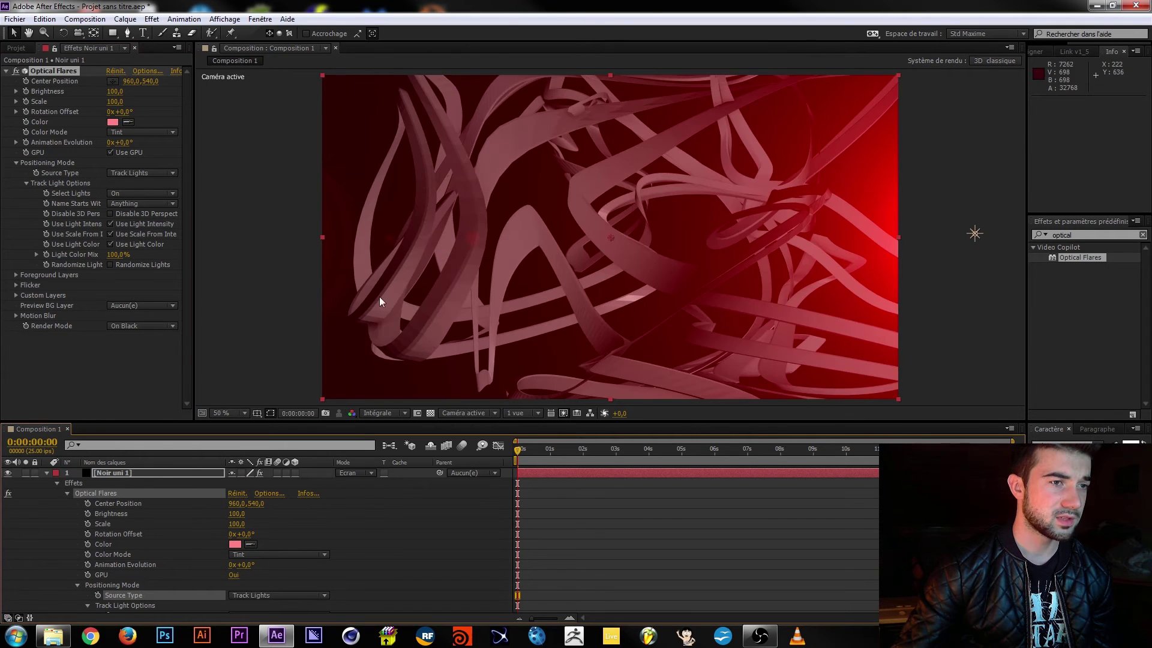
click(48, 474)
drag(531, 447, 676, 455)
drag(613, 446, 513, 447)
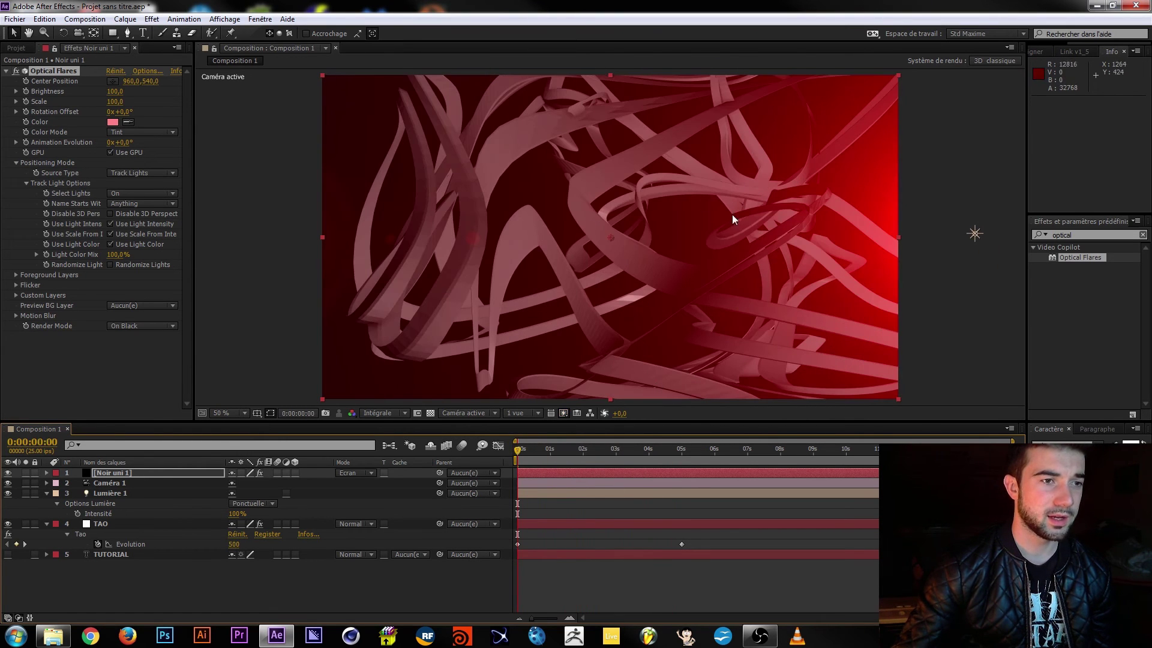
At 0:00:05:00, set the Second Pass in the TAO layer's rendering settings to Wireframe
drag(531, 453, 701, 469)
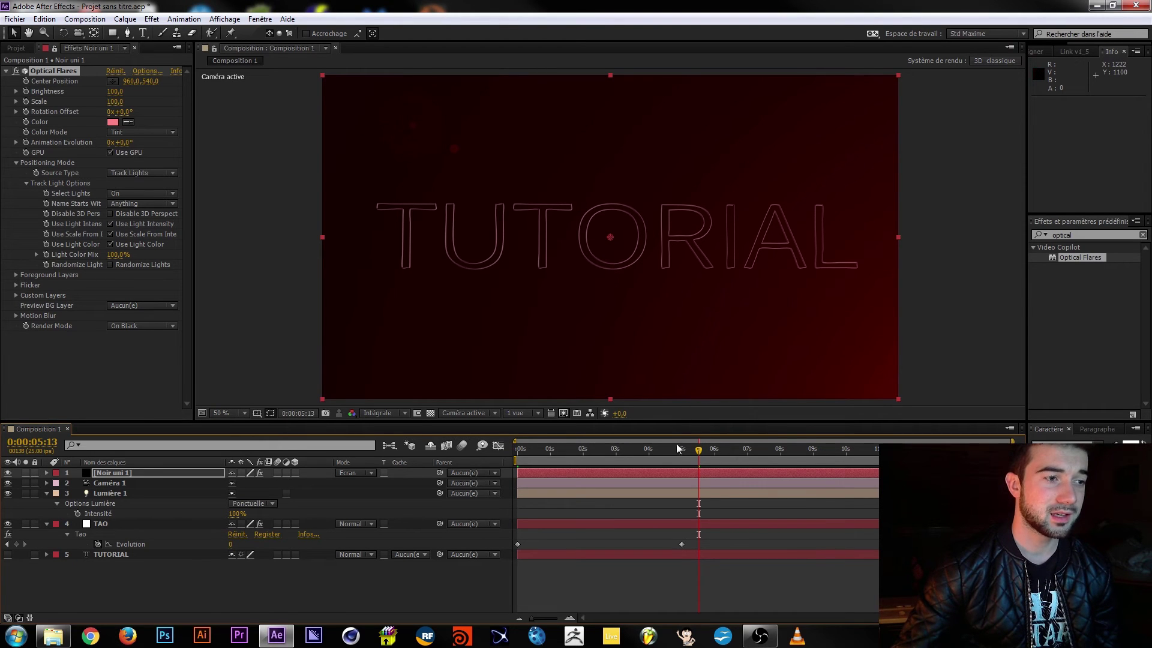
drag(678, 448, 684, 482)
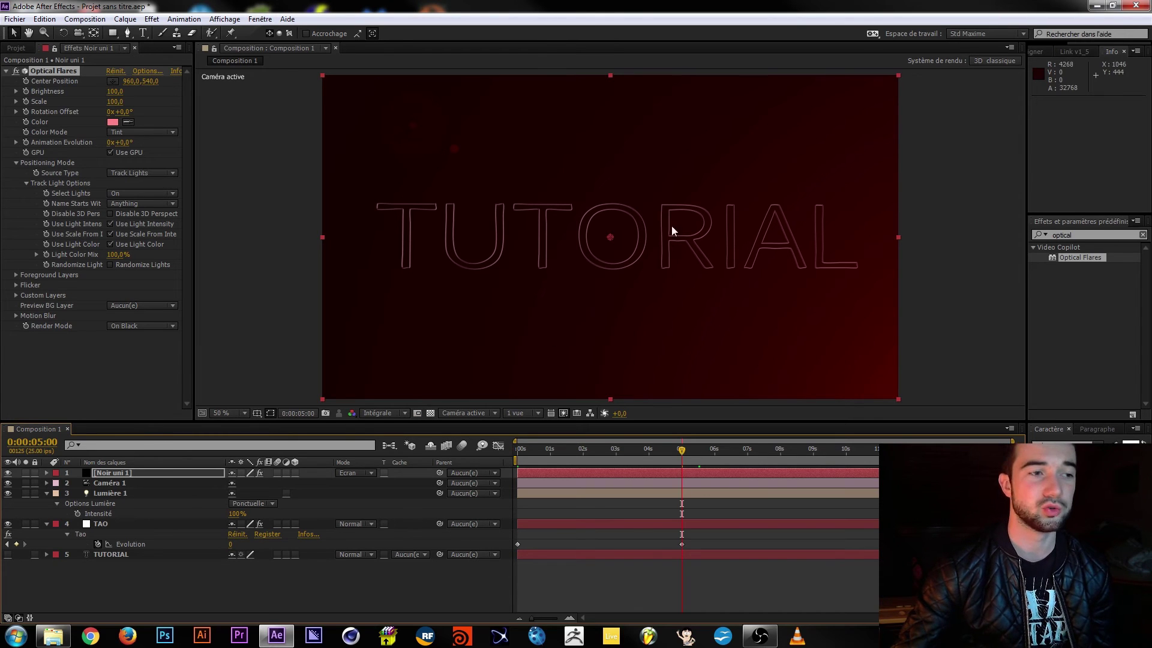
click(109, 555)
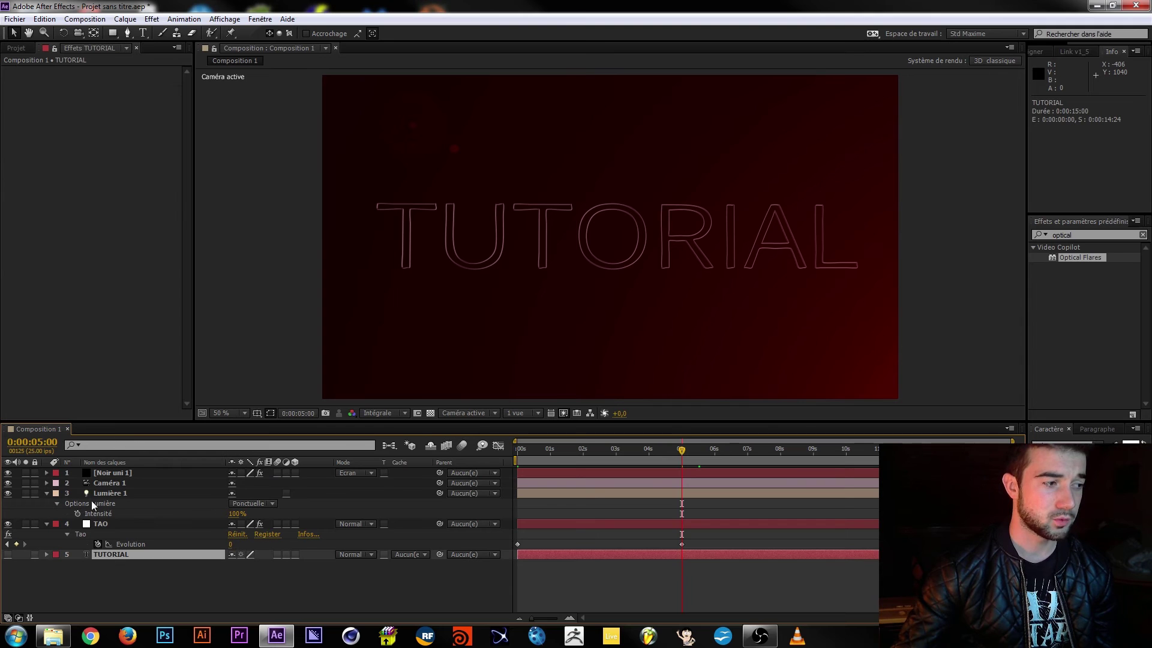
click(95, 526)
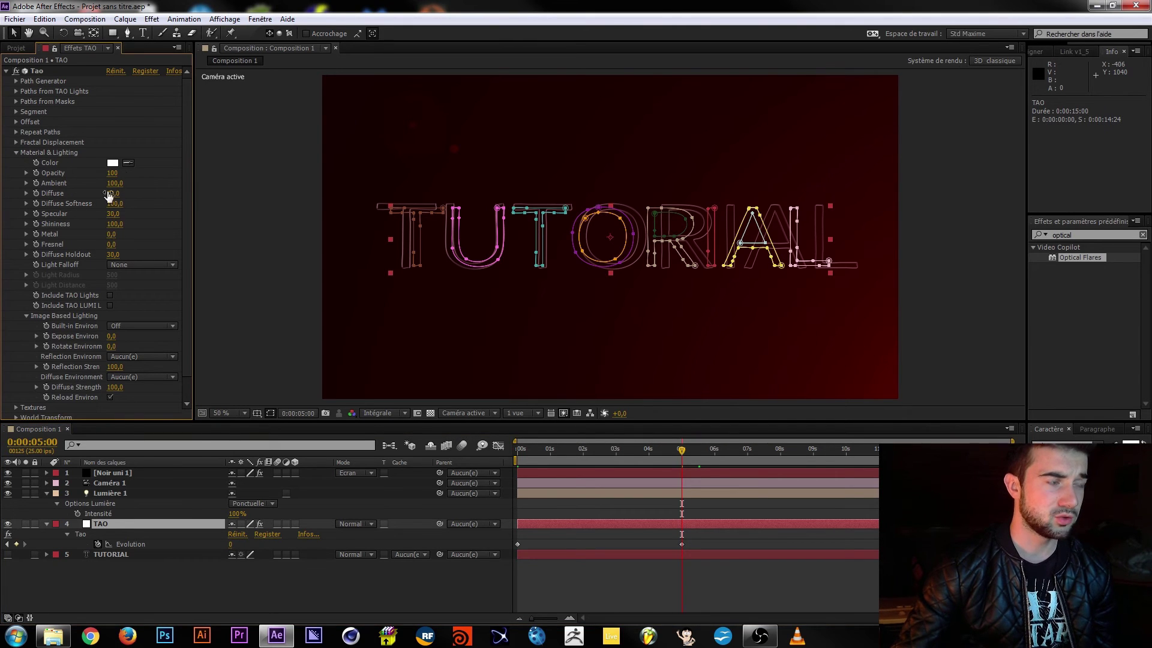
click(15, 151)
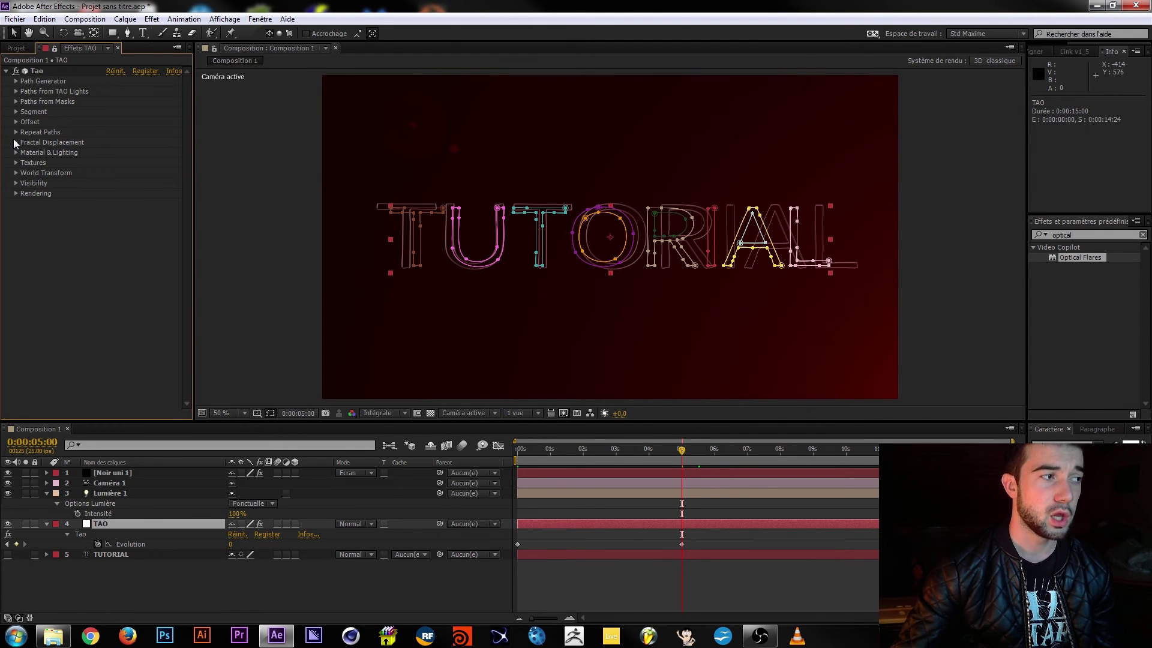
click(17, 193)
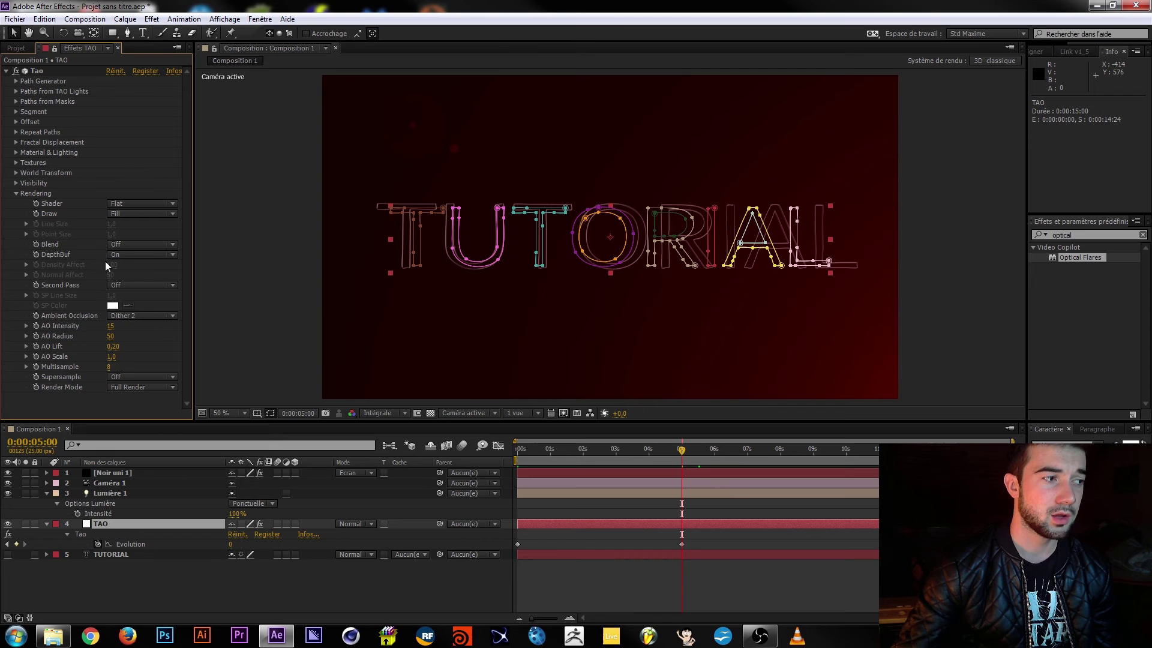
click(149, 286)
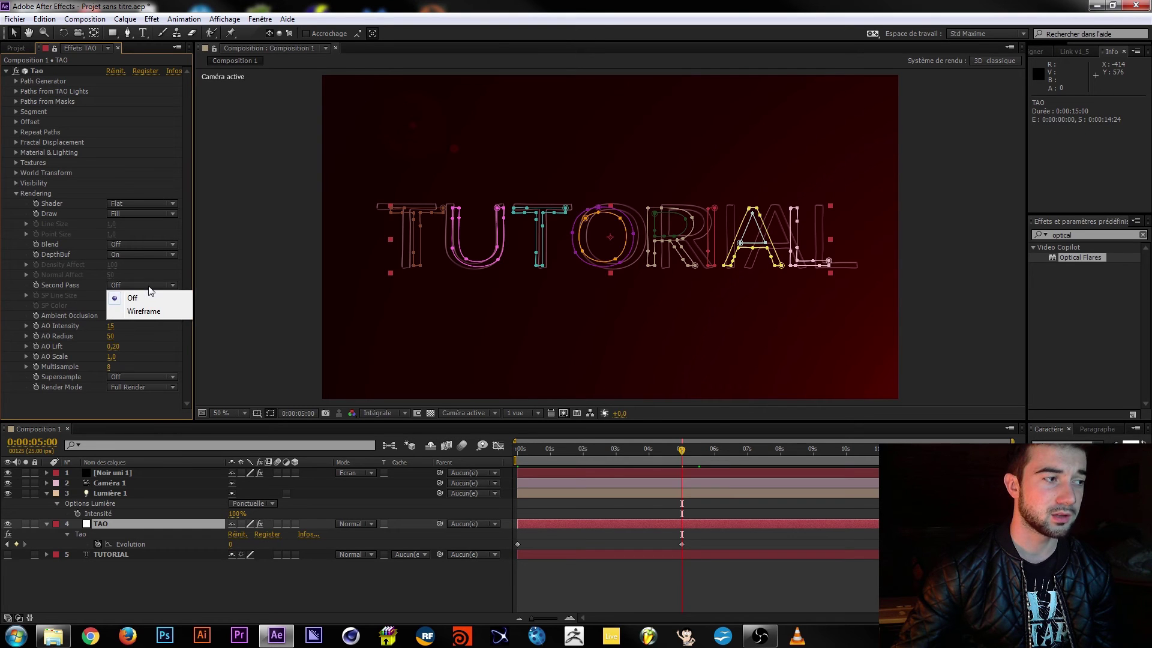
click(141, 312)
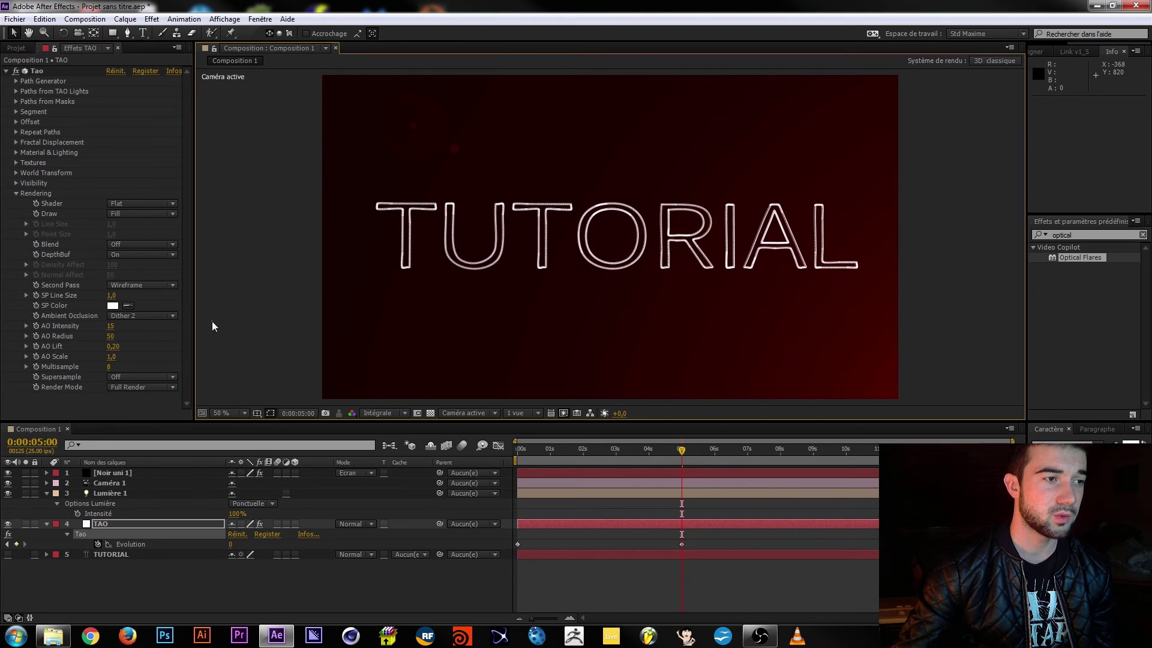
Set Tao's second pass colour to red FF0000 and its SP Line Size to 0.5
drag(616, 451, 573, 454)
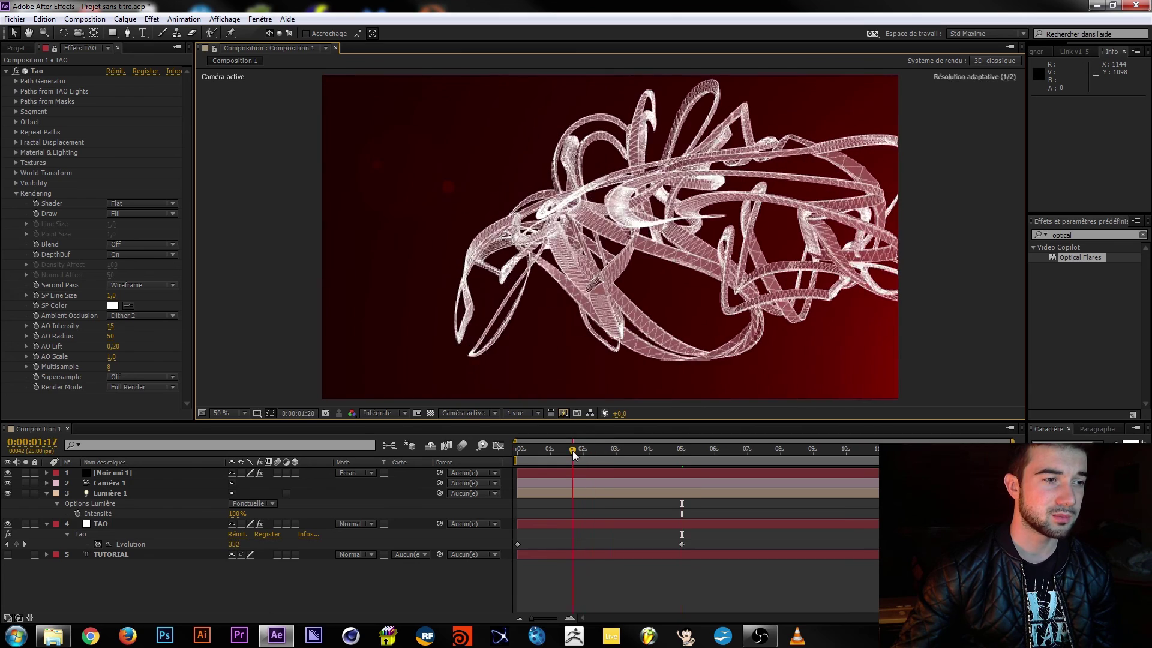
scroll(667, 240, up, 2)
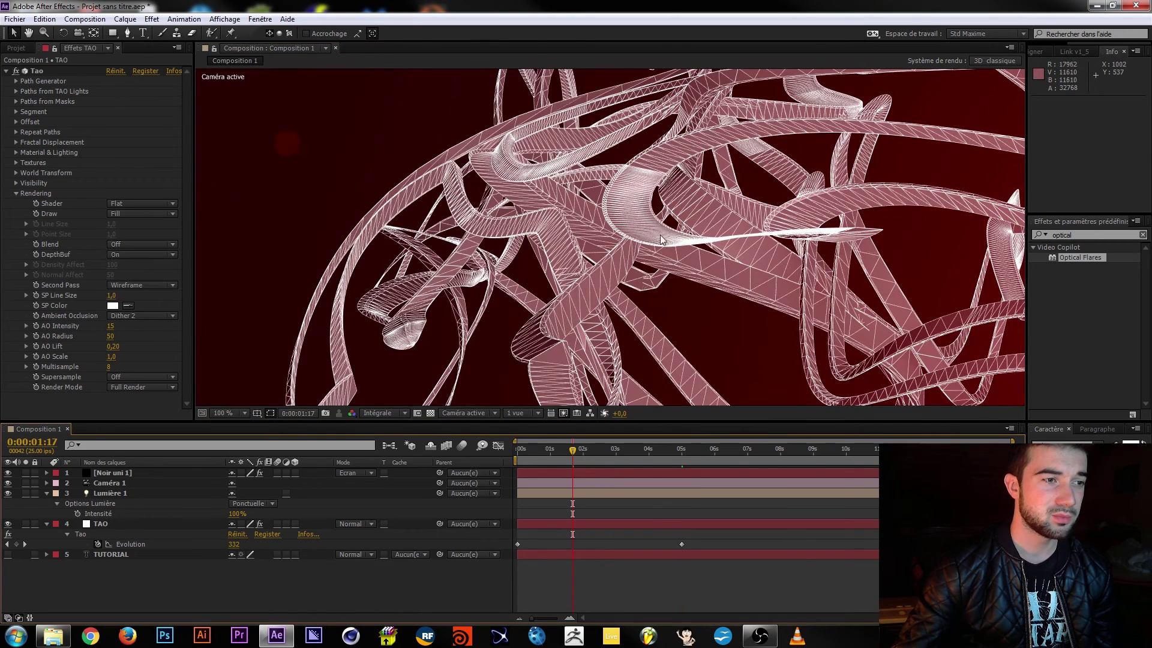
click(113, 306)
click(956, 205)
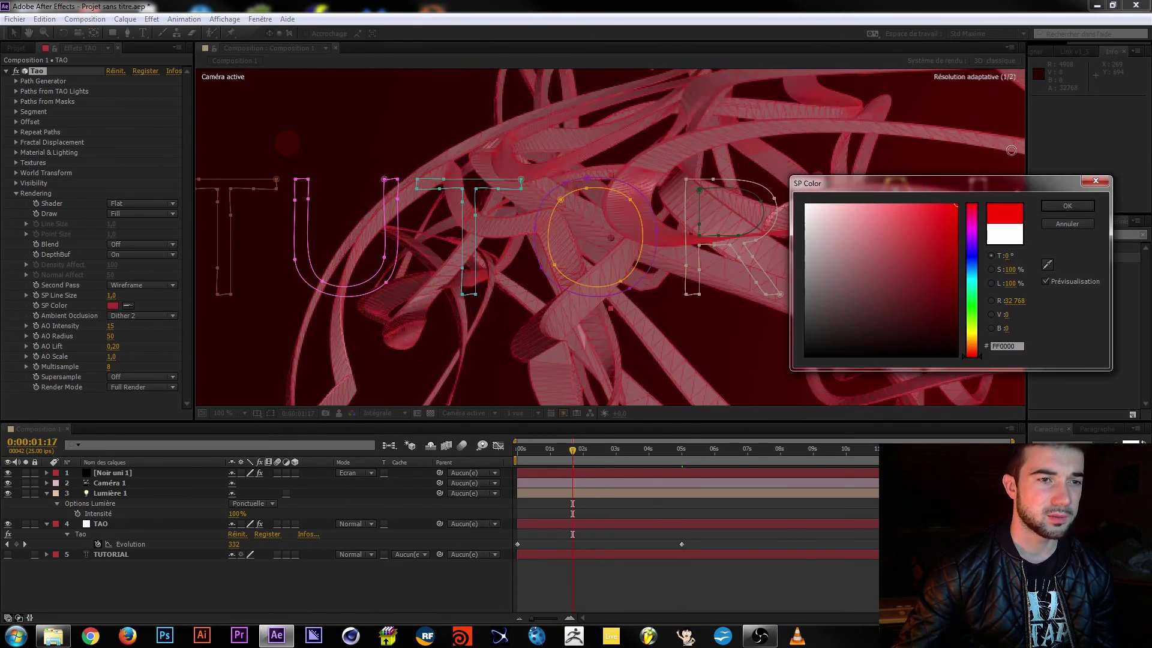
click(1055, 208)
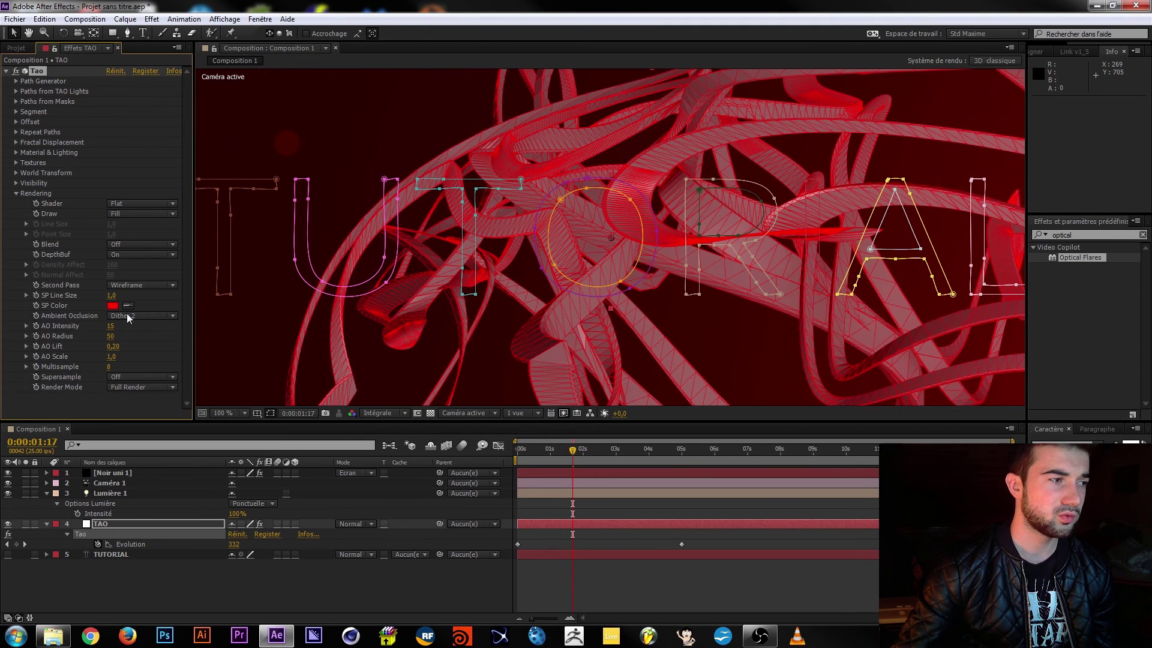
drag(113, 296, 108, 295)
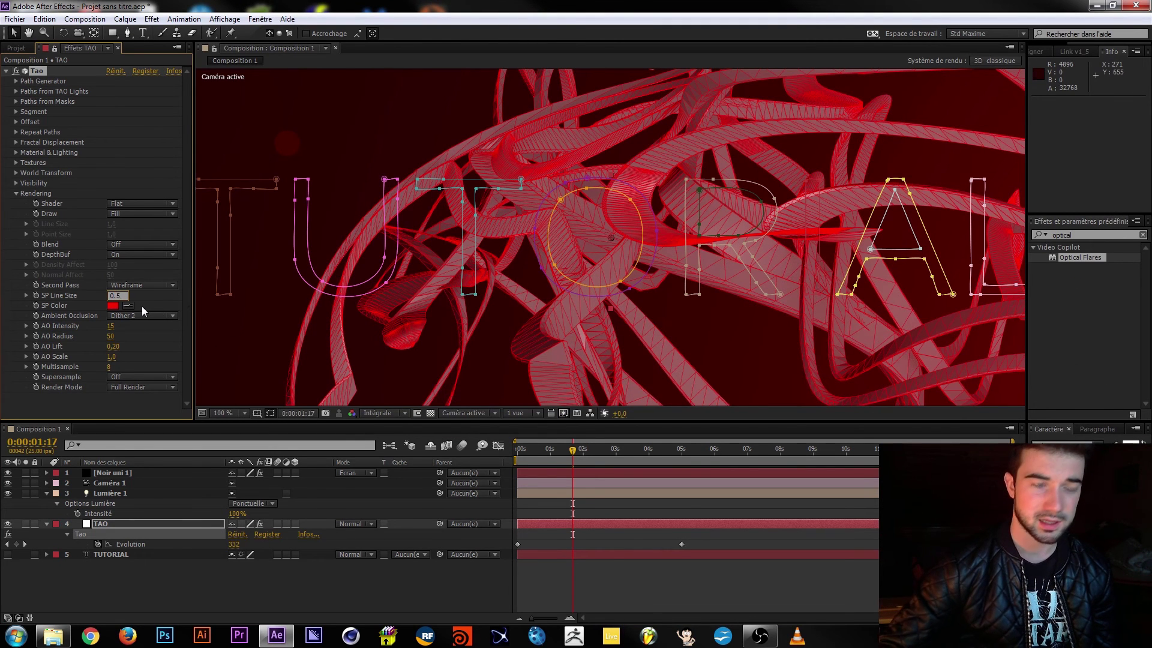
scroll(666, 182, down, 1)
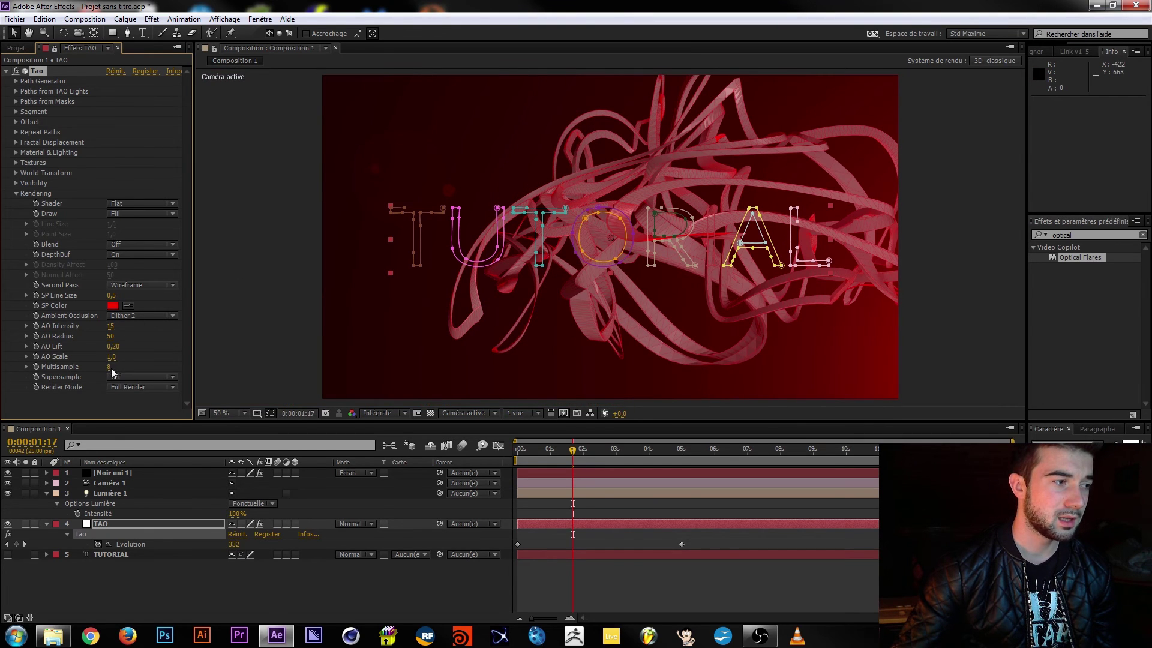
Set Tao's Supersample to 9x and check the render near the start of the timeline
click(124, 377)
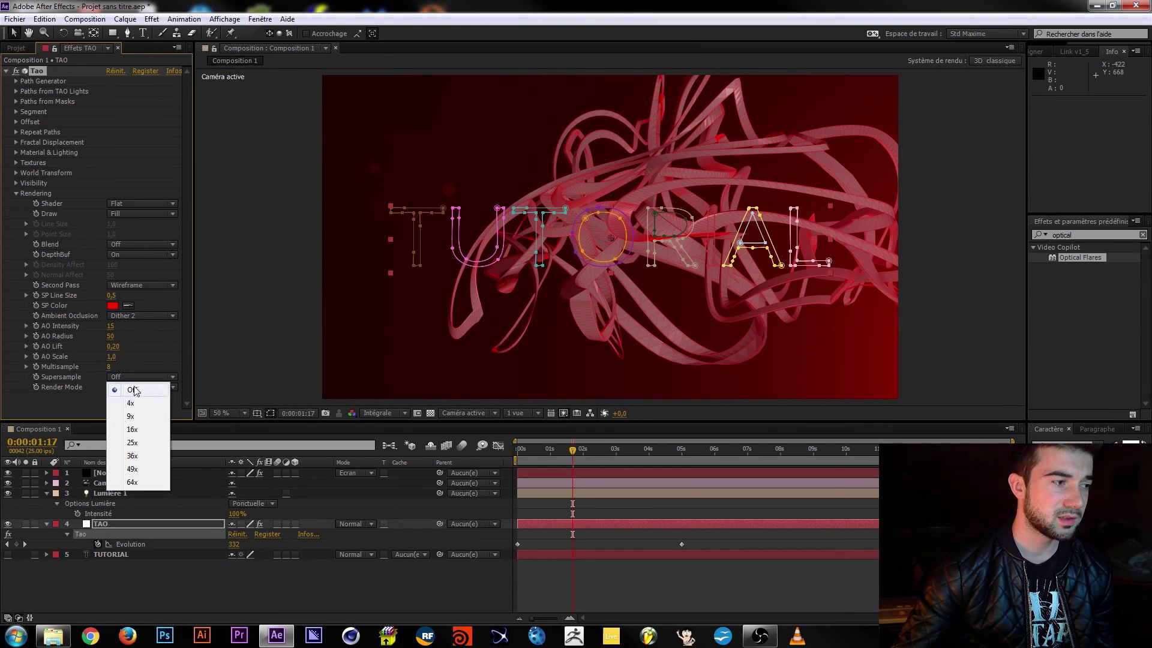
click(131, 416)
click(576, 451)
drag(578, 457, 523, 451)
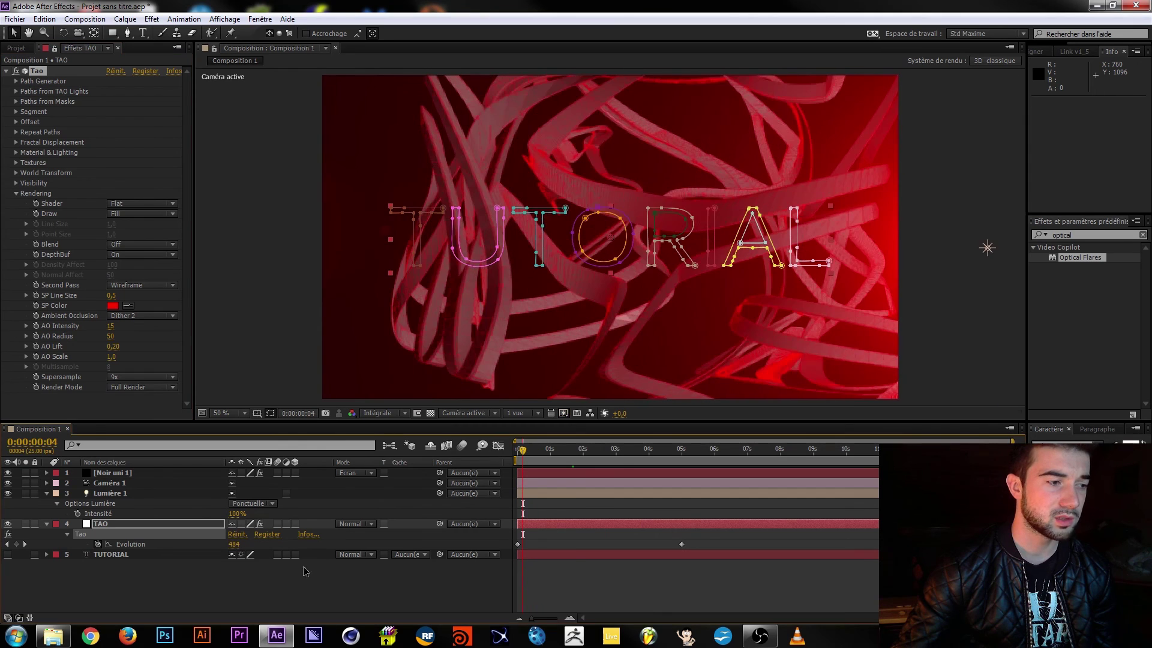
click(305, 571)
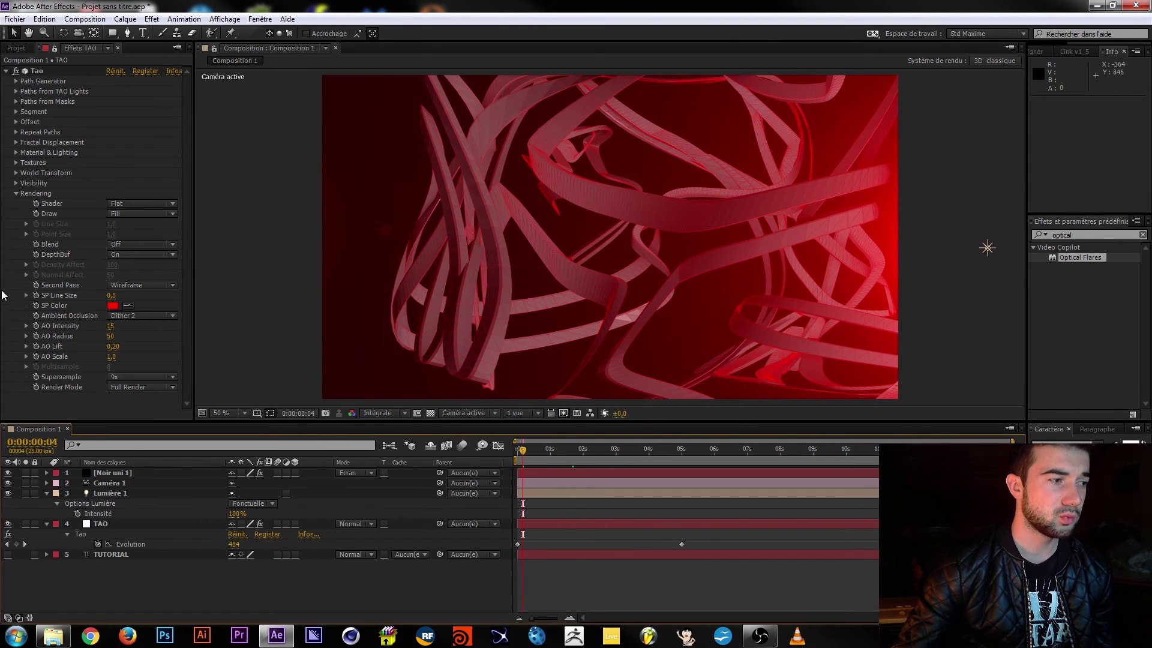
In Tao's visibility settings, set Fog Start to 400 and Fog End to 6800
click(17, 194)
click(17, 183)
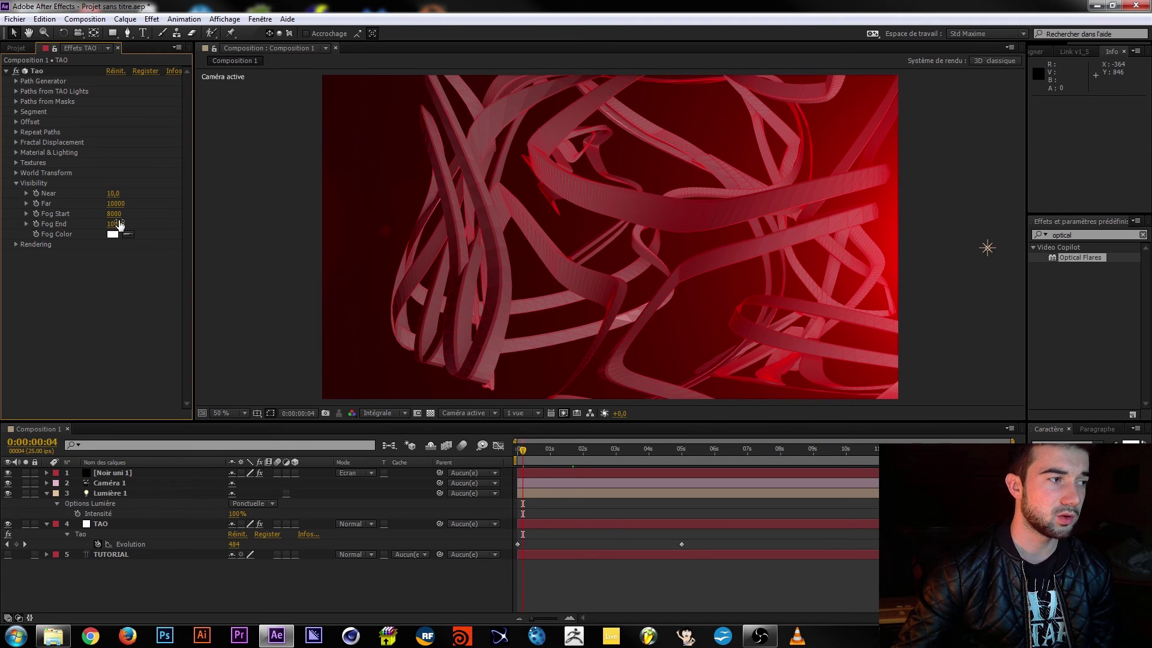
drag(115, 215, 24, 211)
drag(113, 224, 94, 224)
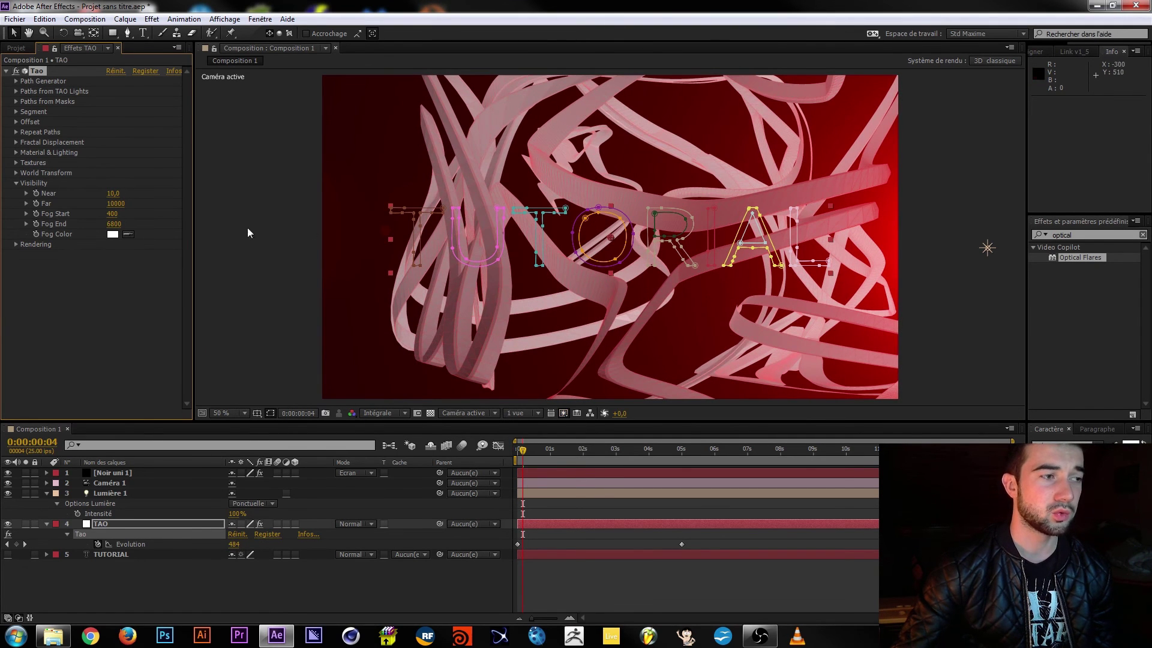
Hide the black flare solid and sample the composition's black background as Tao's fog colour
click(128, 234)
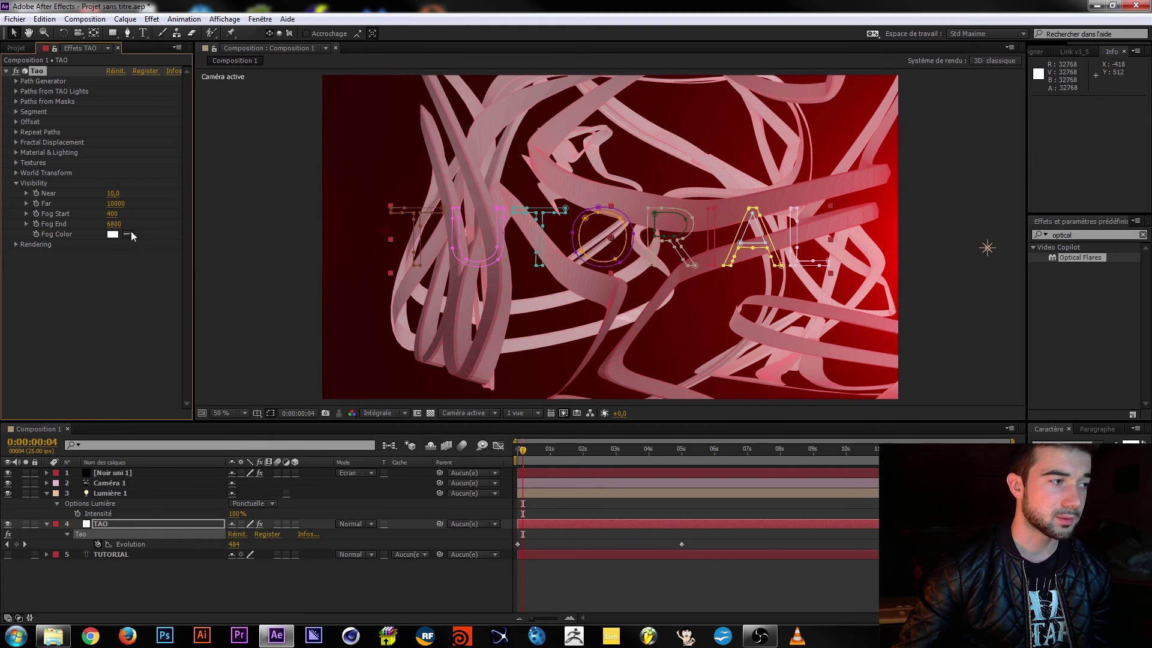
click(8, 473)
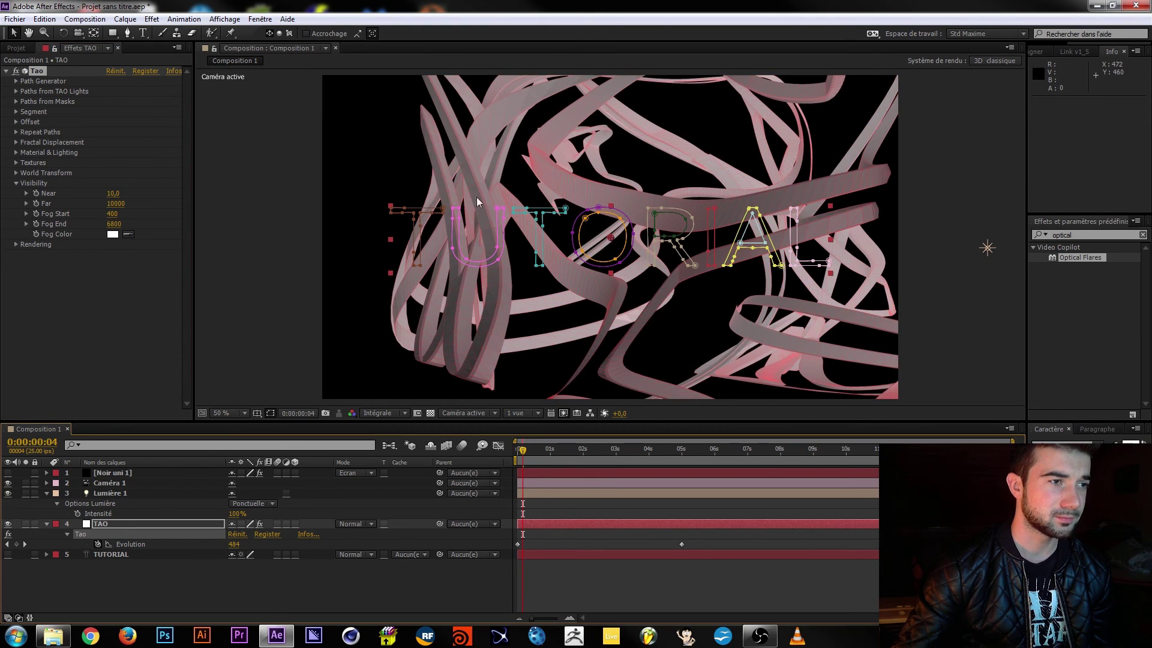
click(128, 234)
click(384, 171)
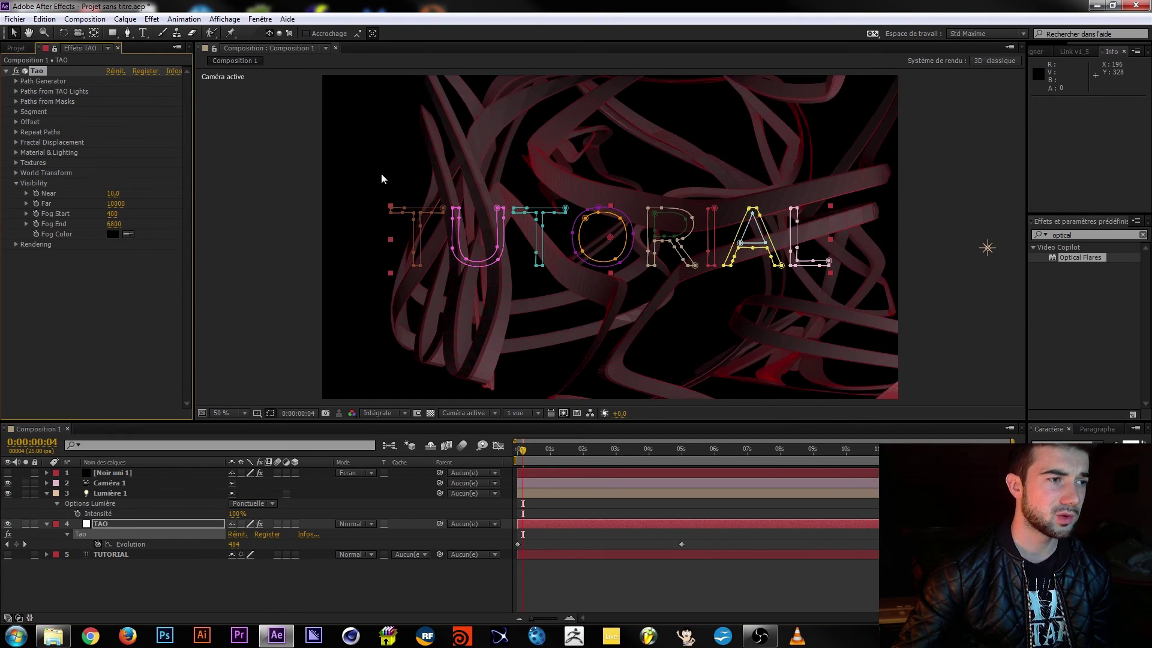
mouse_move(111, 214)
mouse_down()
mouse_move(95, 225)
mouse_move(112, 212)
mouse_up()
Reposition Caméra 1 at 0:00:01:15 to about 1630, 448, -2309 with the camera tool, and scrub through the animation
drag(525, 451, 570, 462)
click(119, 482)
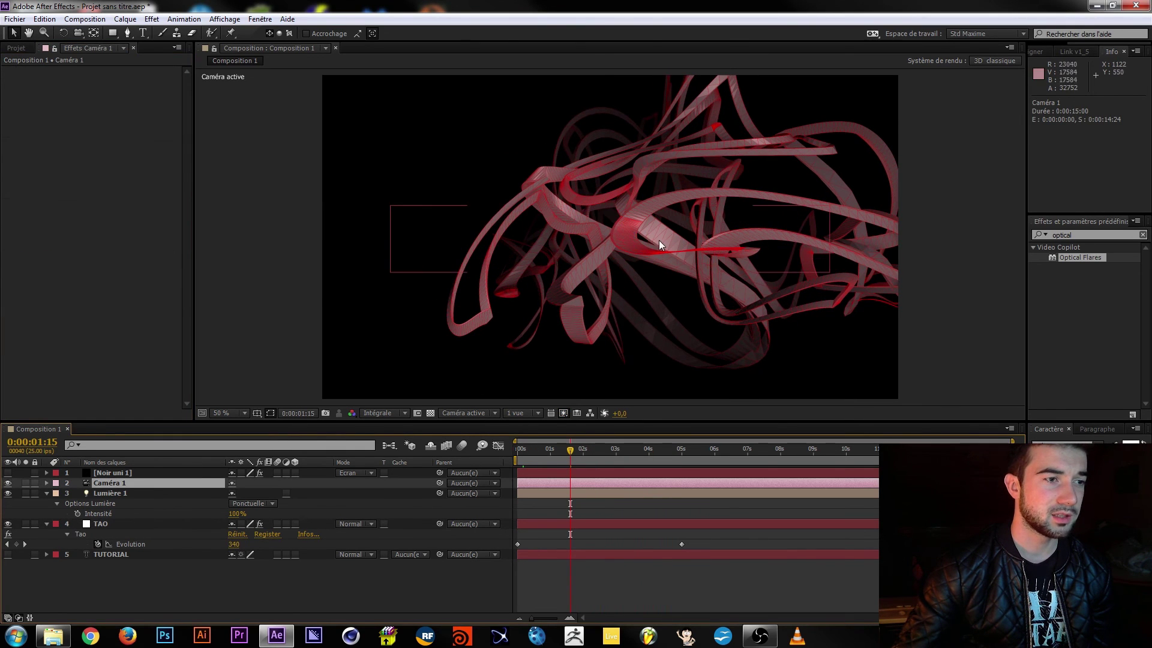
click(94, 32)
drag(657, 220, 687, 241)
drag(571, 455, 502, 415)
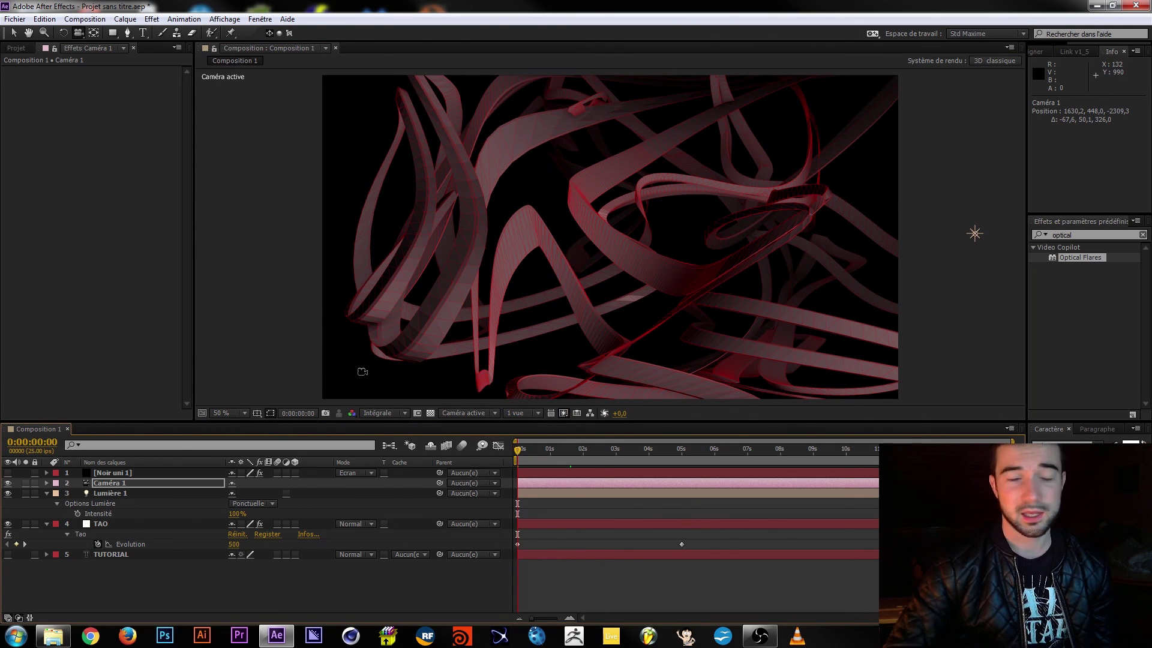
drag(520, 448, 708, 448)
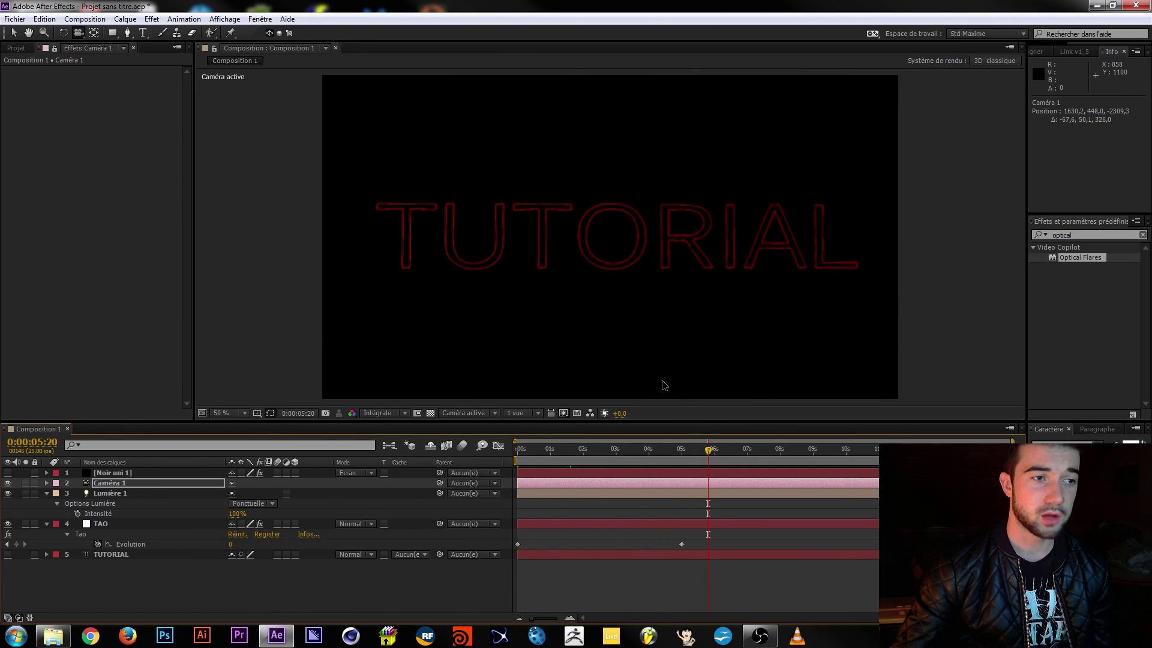